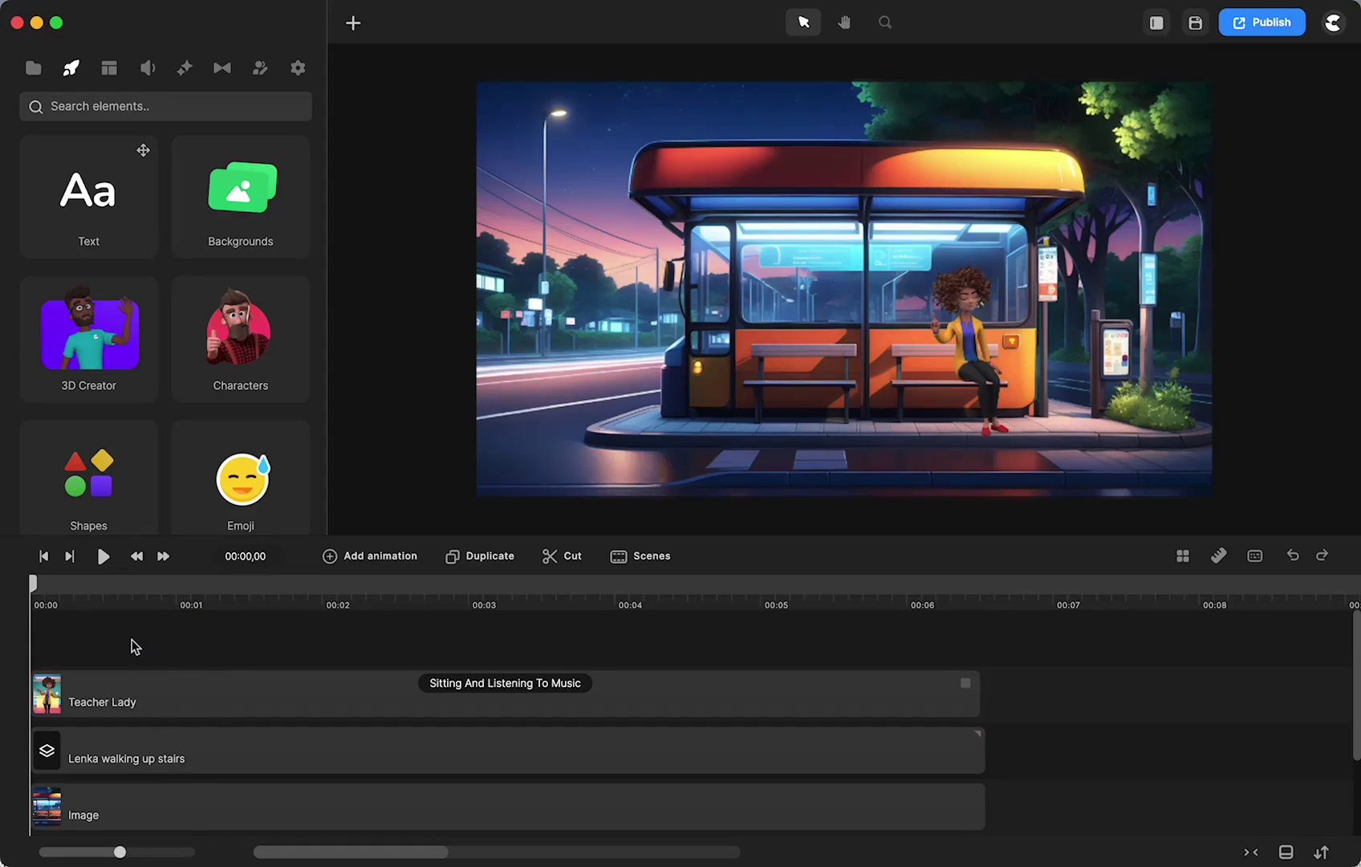
Step: Preview the scene, then place the playhead at 00:06,20 after the existing clips
{"action": "left_click", "coordinate": [105, 556]}
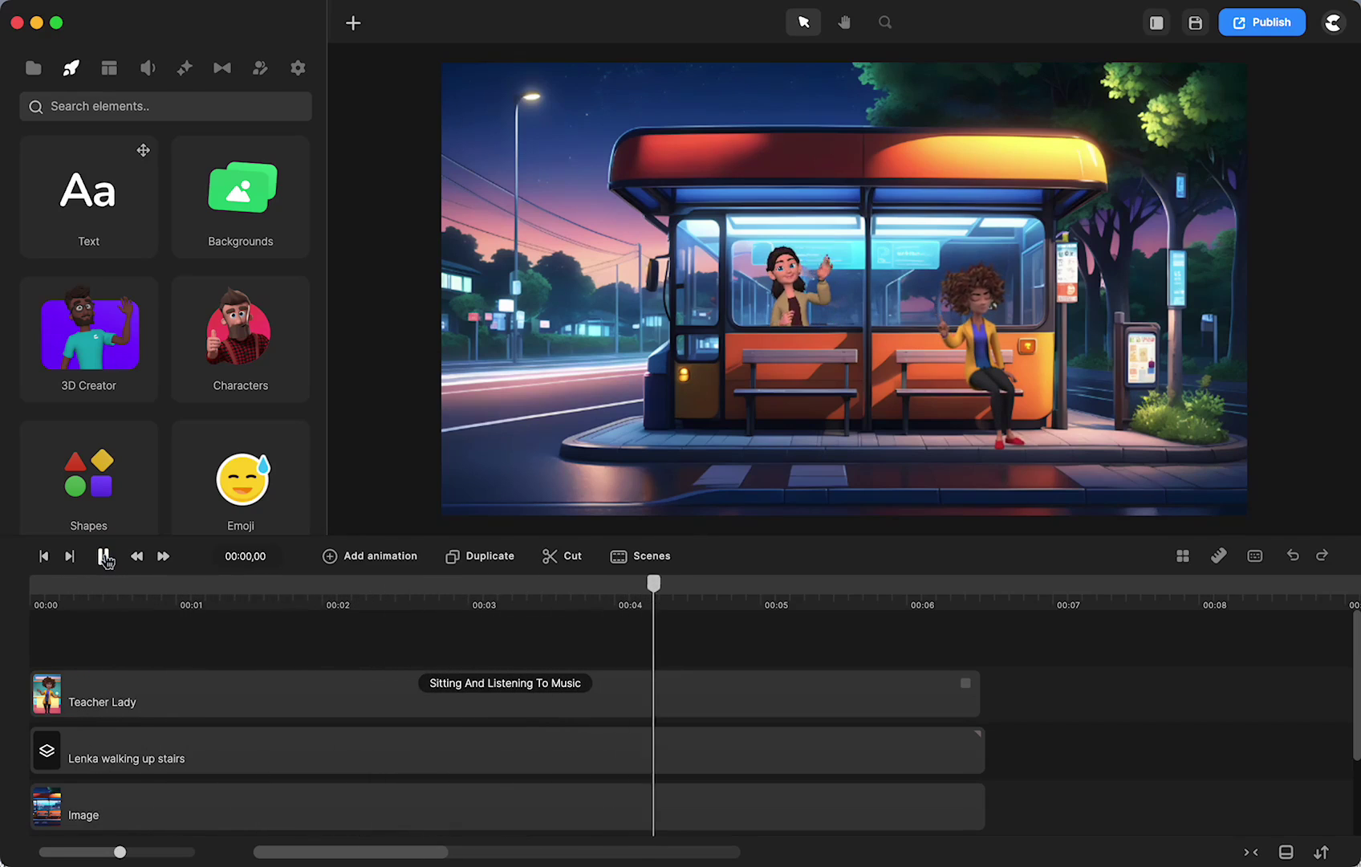
{"action": "left_click", "coordinate": [104, 556]}
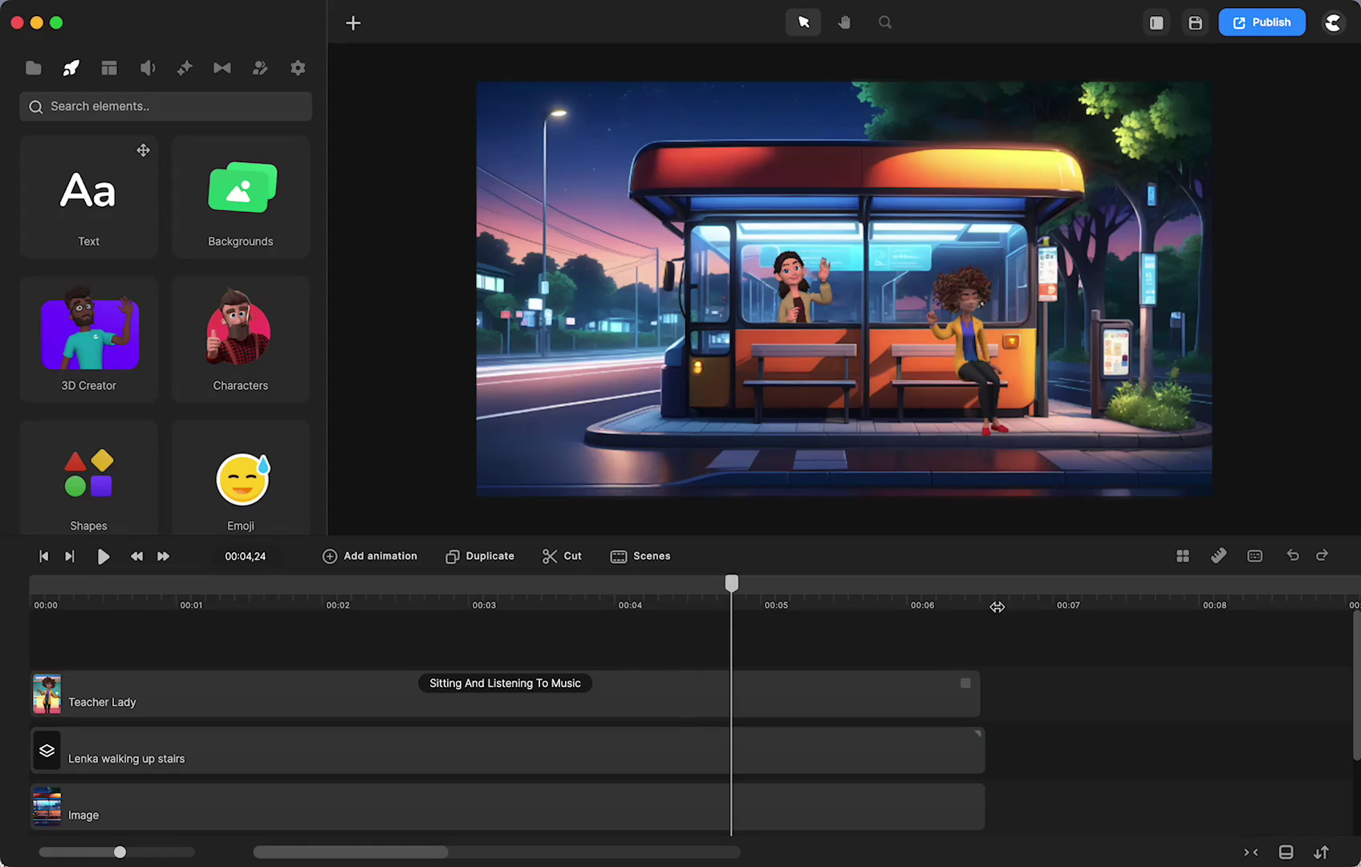
{"action": "left_click", "coordinate": [1003, 590]}
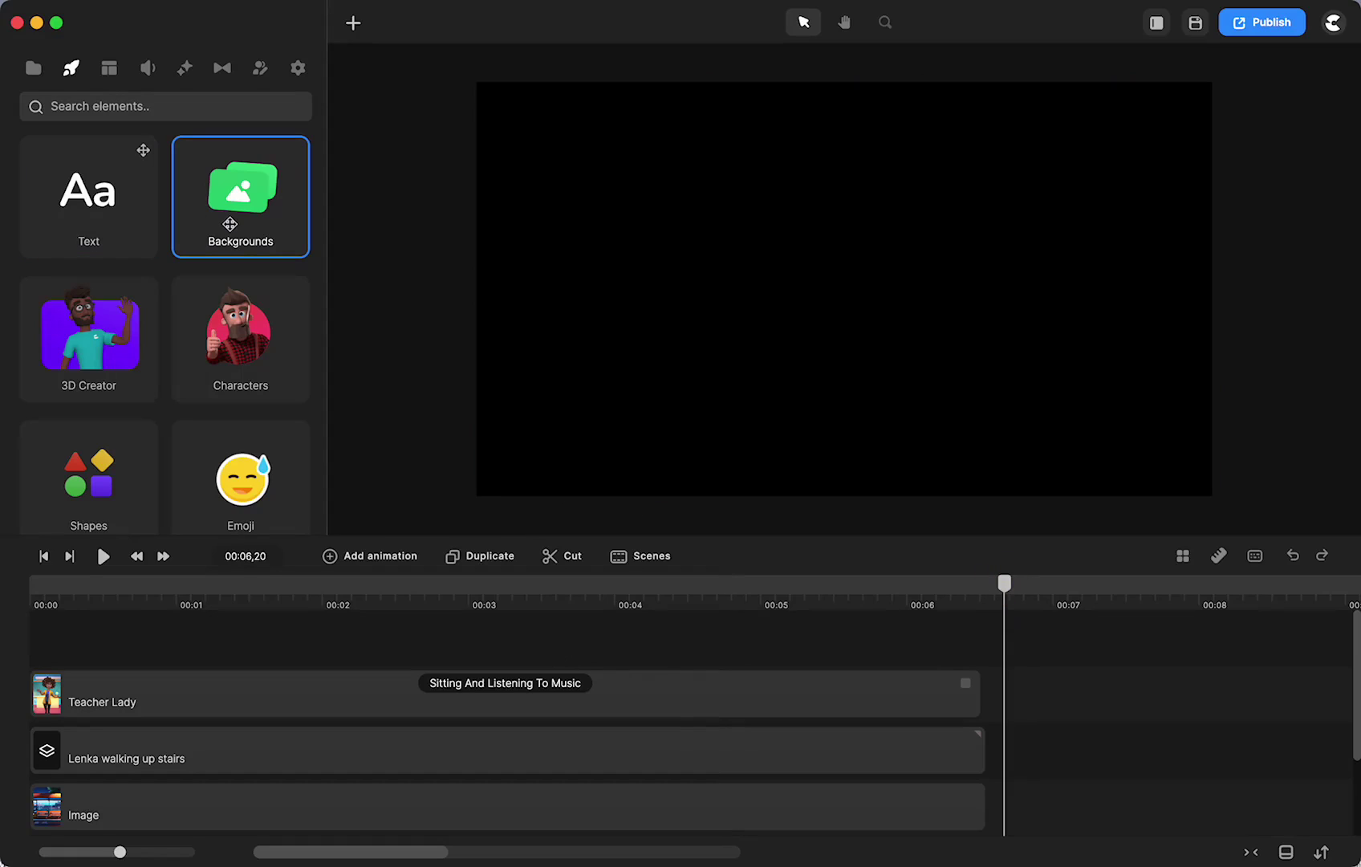
Step: Search the backgrounds for 'bus' and drag the Bus Stop Night image onto the canvas
{"action": "left_click", "coordinate": [229, 224]}
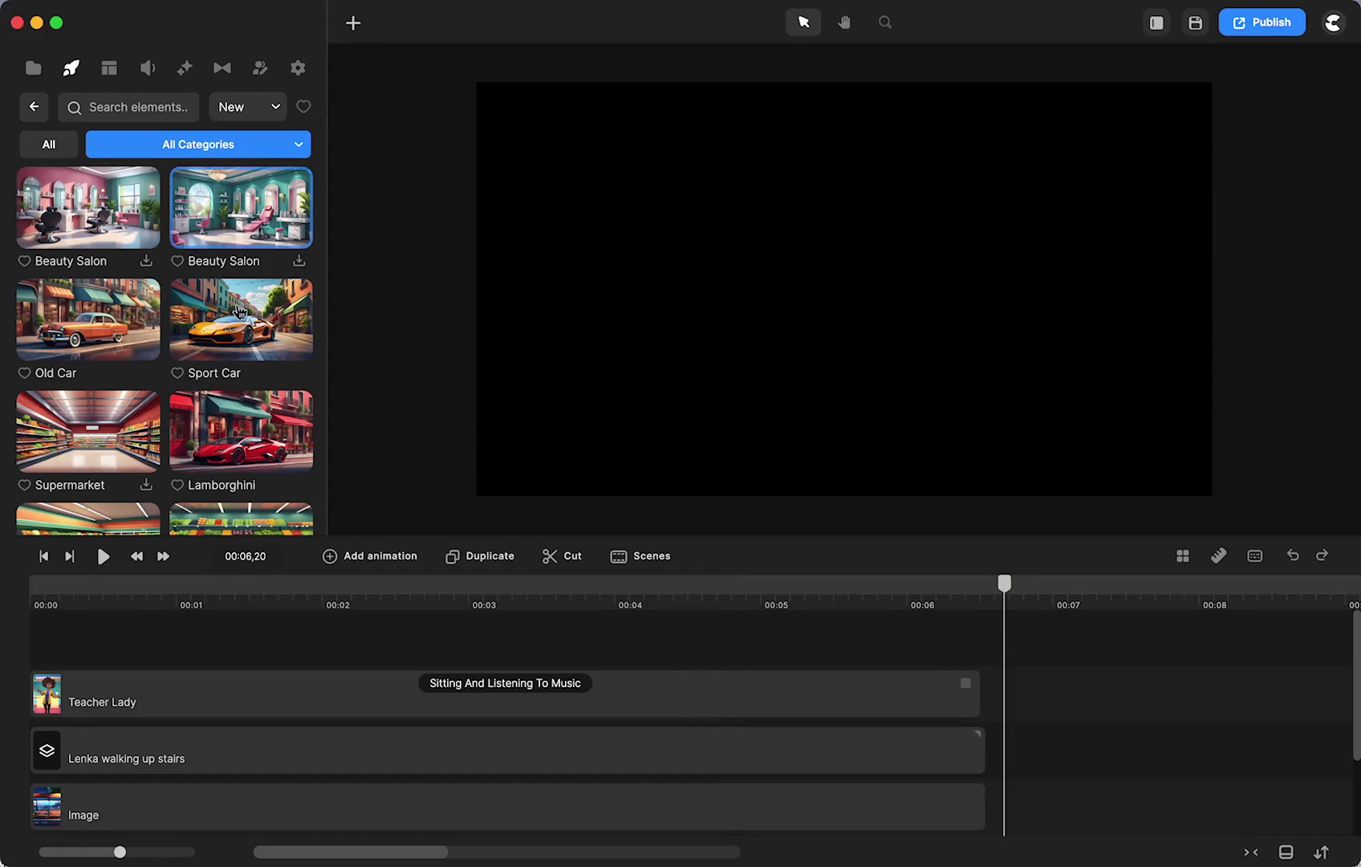
{"action": "left_click", "coordinate": [120, 107]}
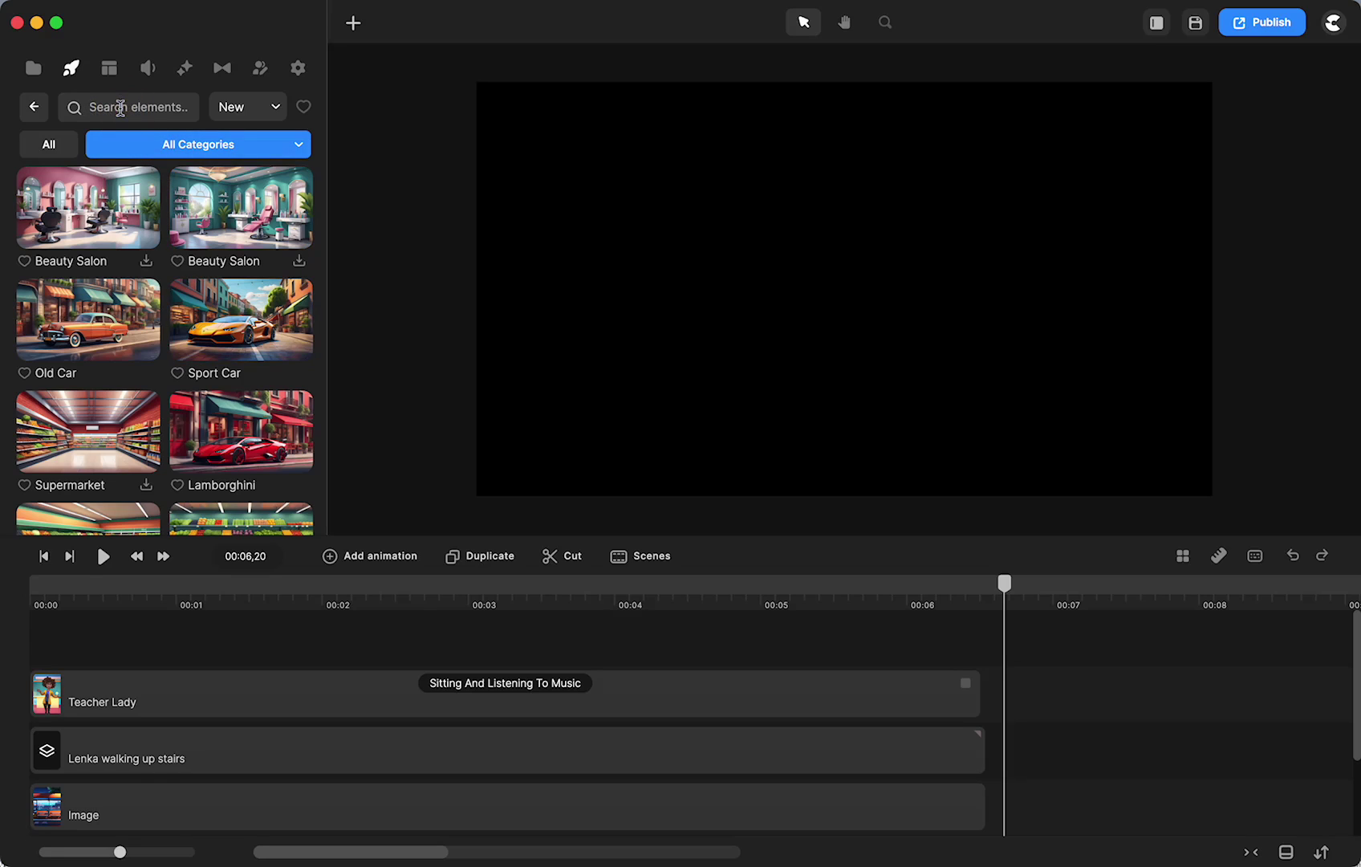
{"action": "type", "text": "bus"}
{"action": "scroll", "coordinate": [159, 332], "scroll_direction": "down", "scroll_amount": 3}
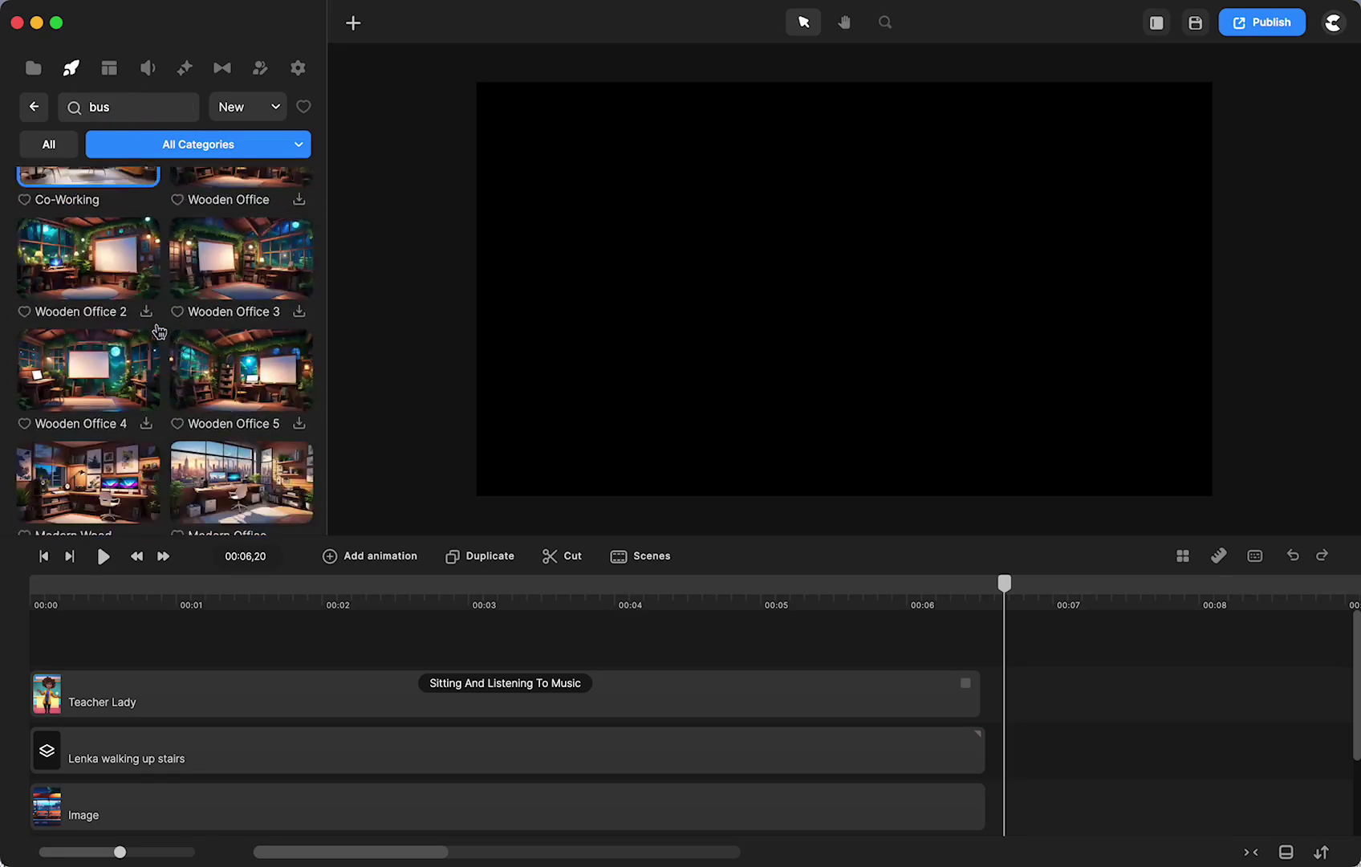
{"action": "scroll", "coordinate": [120, 337], "scroll_direction": "down", "scroll_amount": 5}
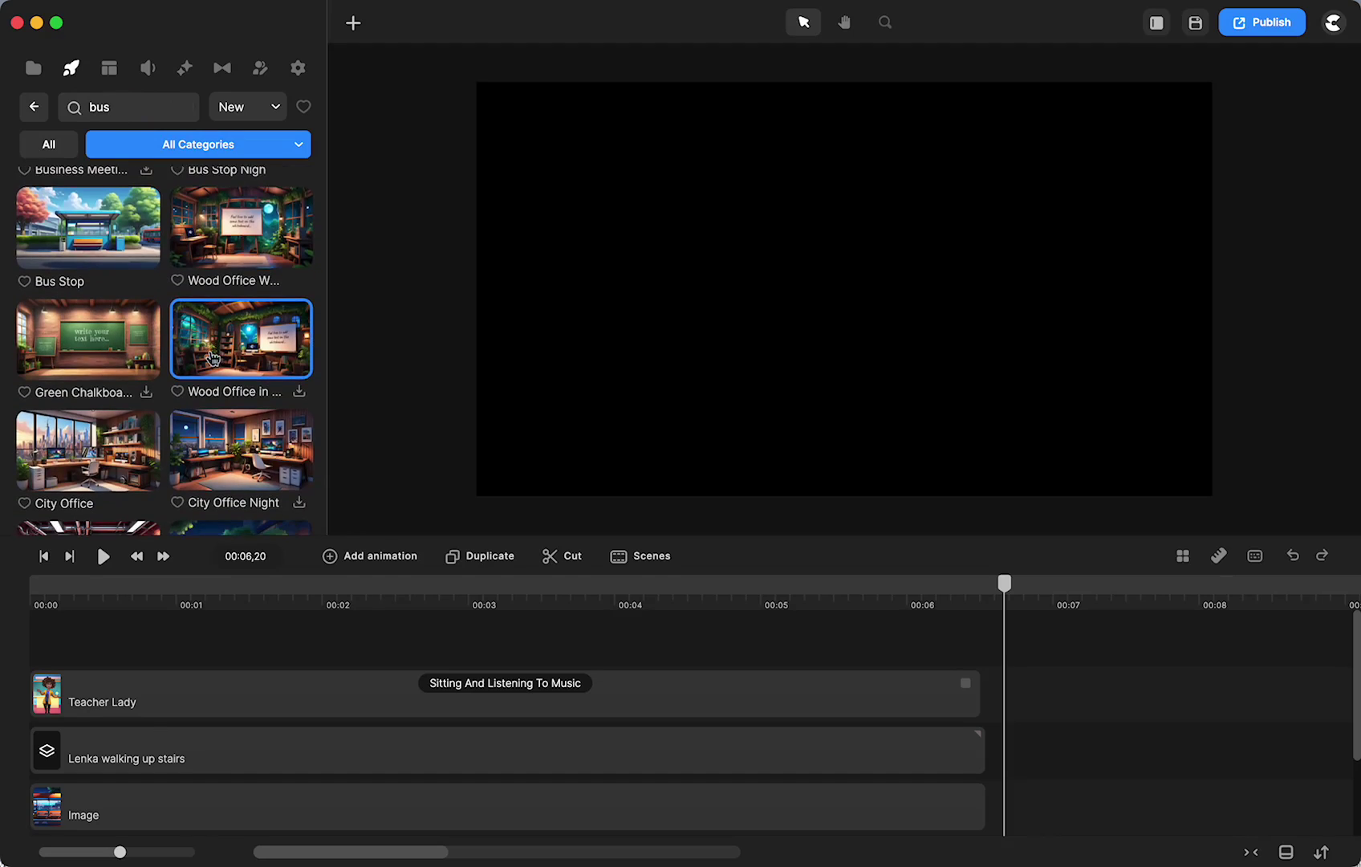
{"action": "scroll", "coordinate": [213, 357], "scroll_direction": "down", "scroll_amount": 2}
{"action": "scroll", "coordinate": [241, 465], "scroll_direction": "down", "scroll_amount": 5}
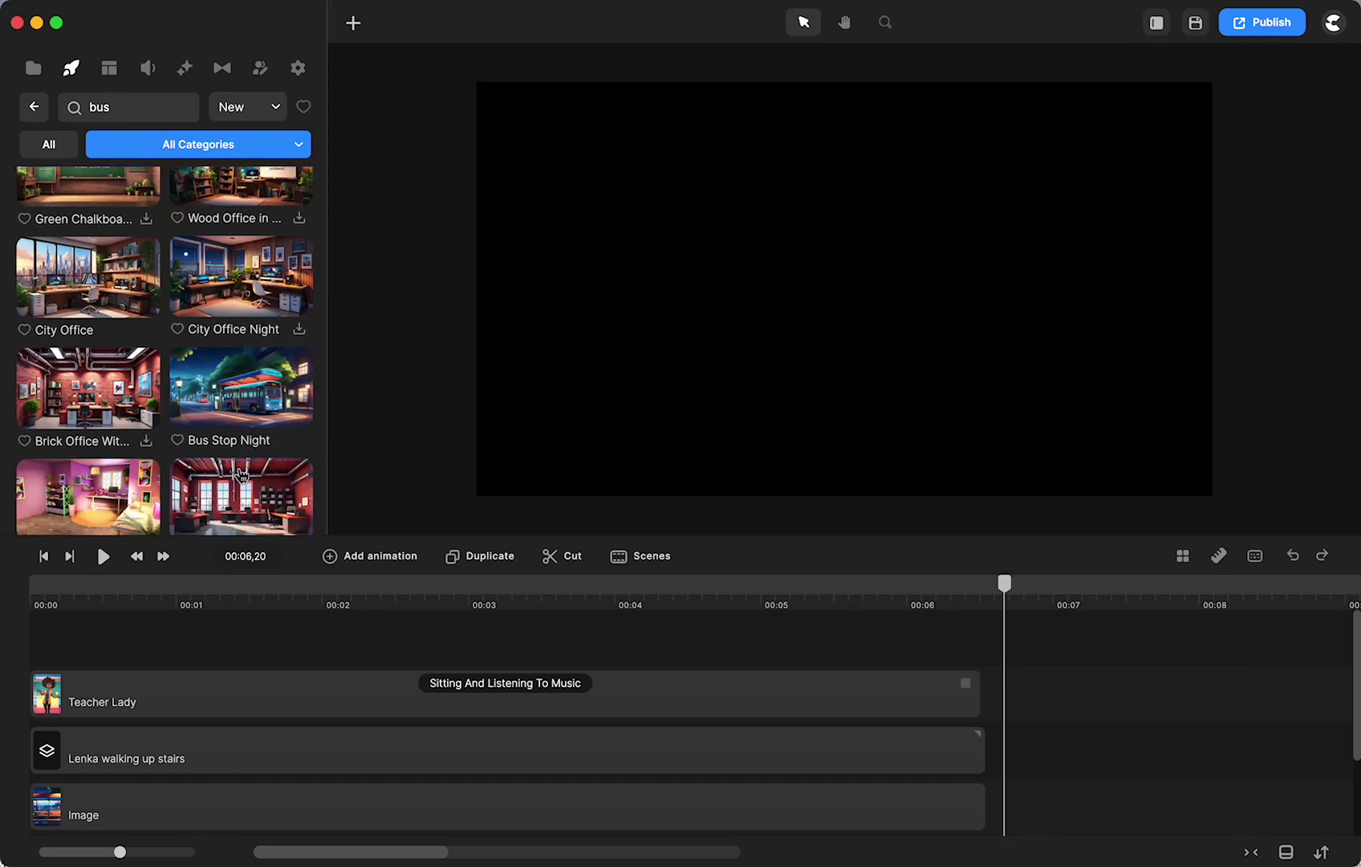
{"action": "scroll", "coordinate": [241, 473], "scroll_direction": "down", "scroll_amount": 3}
{"action": "scroll", "coordinate": [241, 474], "scroll_direction": "up", "scroll_amount": 10}
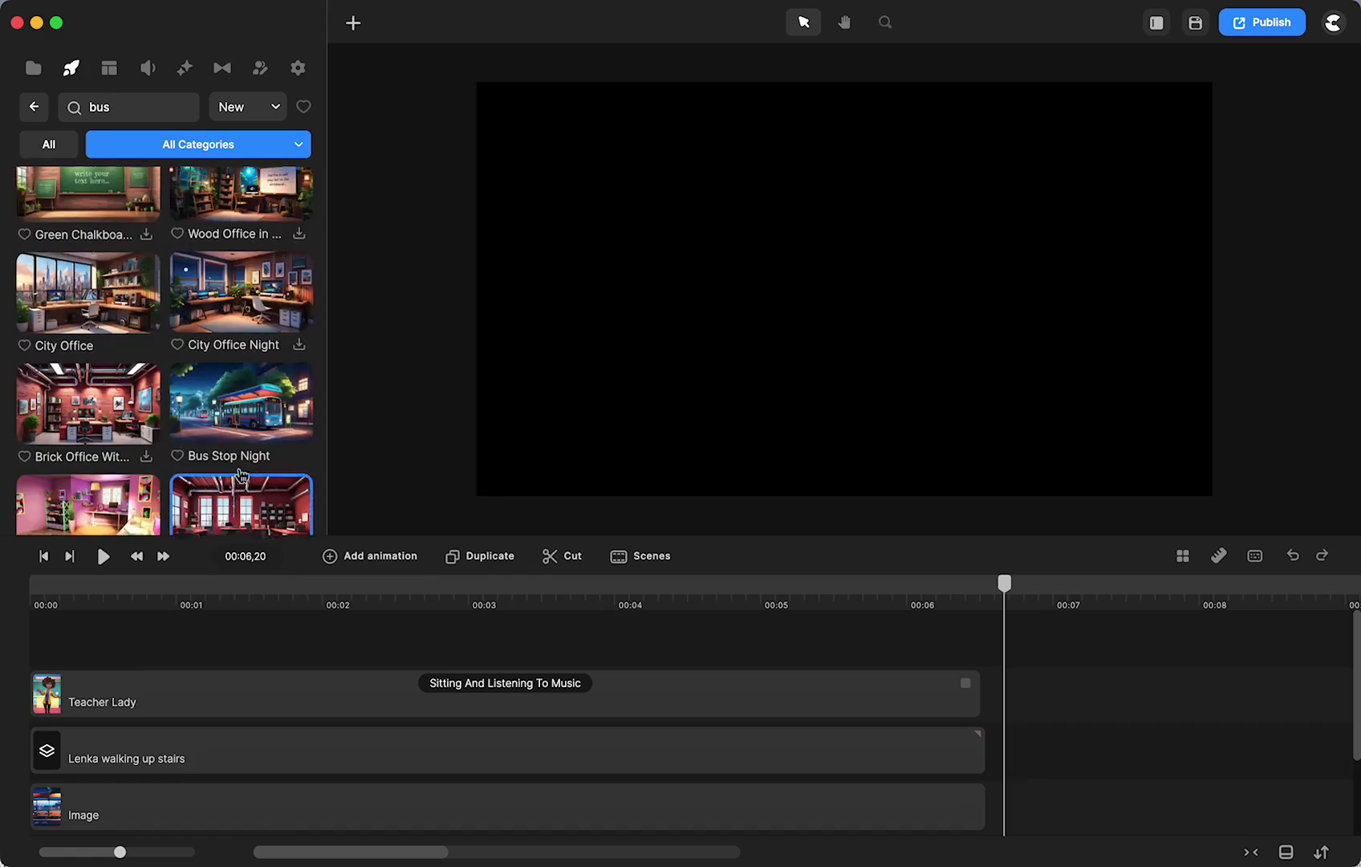
{"action": "scroll", "coordinate": [241, 473], "scroll_direction": "up", "scroll_amount": 3}
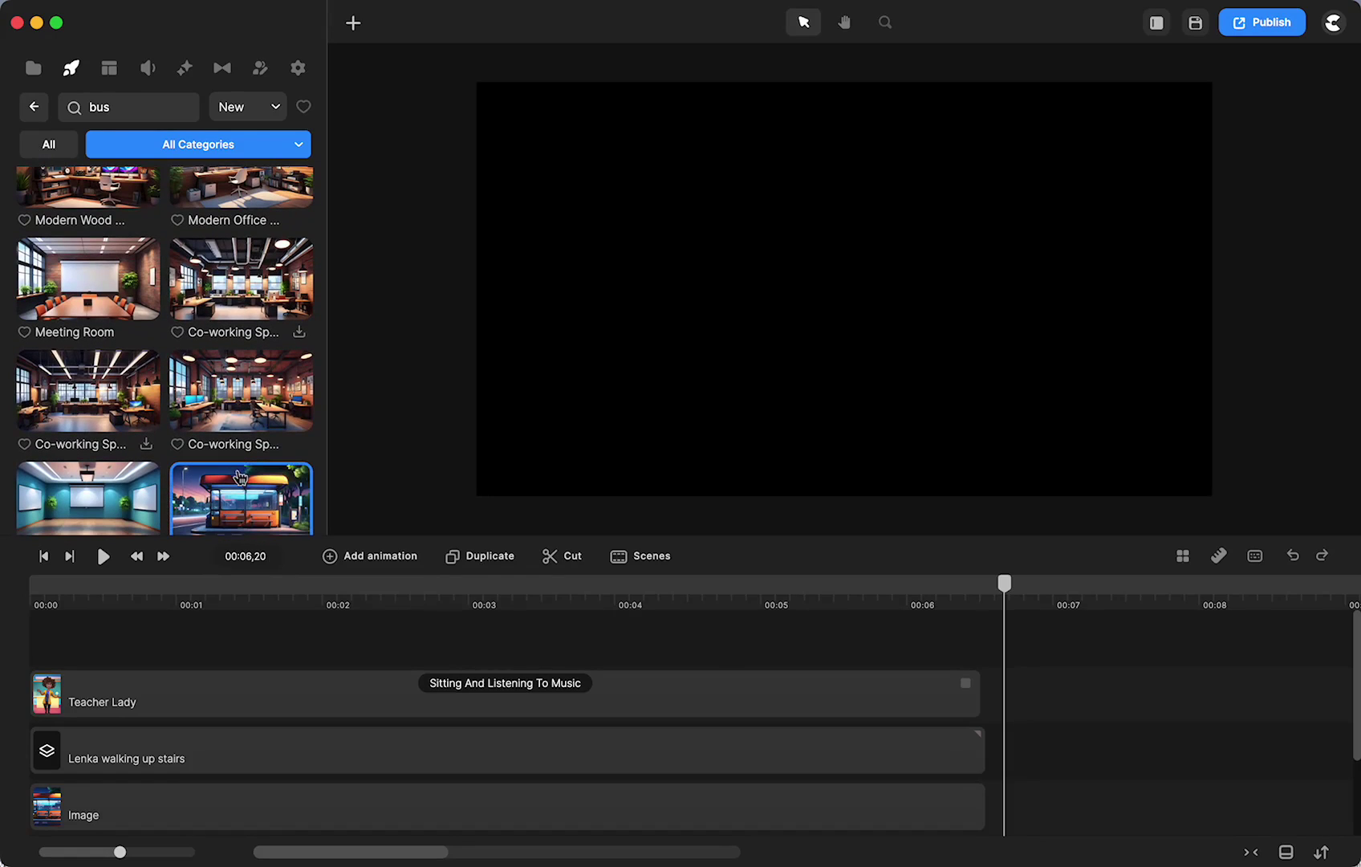
{"action": "left_click_drag", "start_coordinate": [240, 485], "coordinate": [806, 354]}
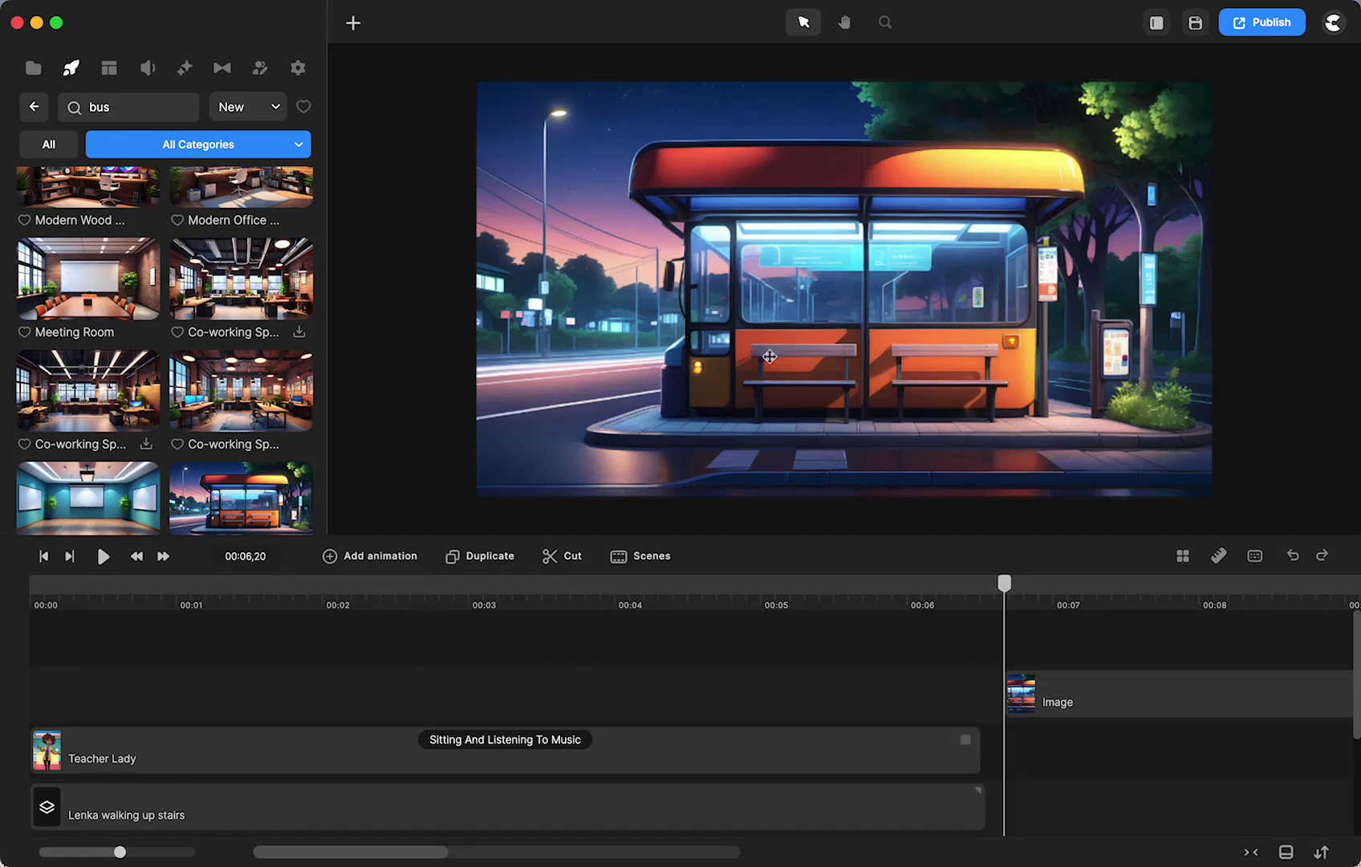
{"action": "scroll", "coordinate": [257, 464], "scroll_direction": "down", "scroll_amount": 4}
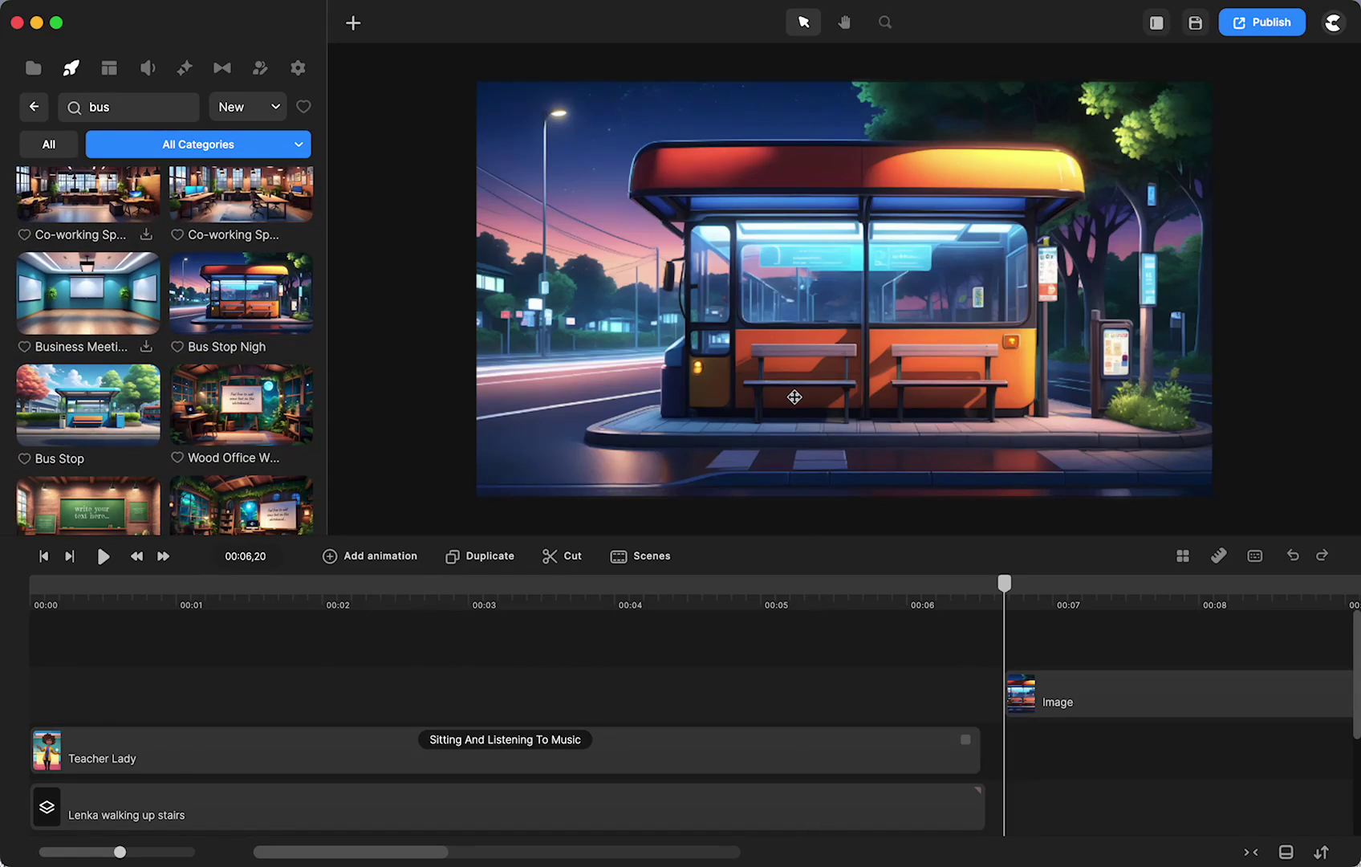
Step: Enlarge the bus stop image past the canvas edges and shift it up and right
{"action": "left_click", "coordinate": [516, 435]}
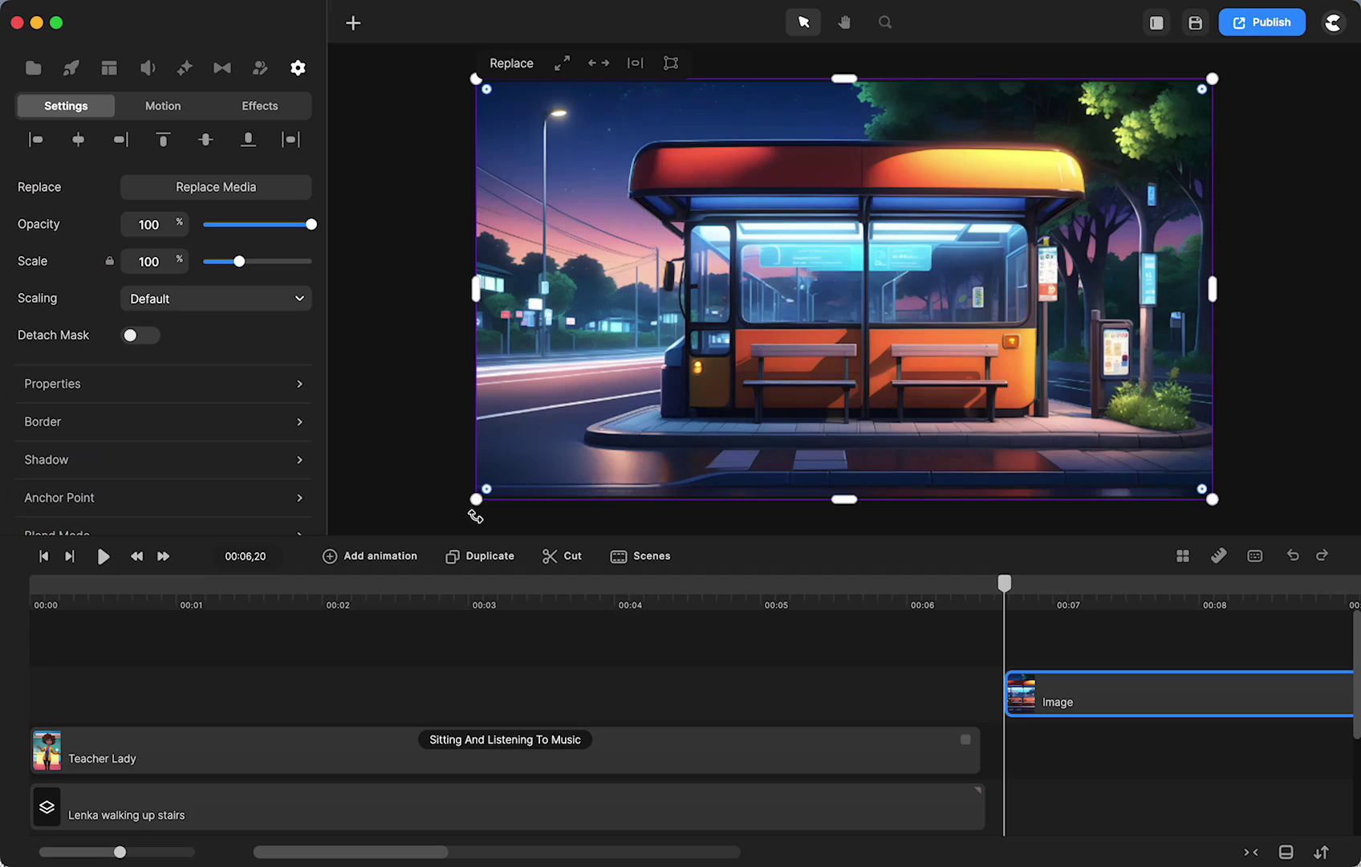
{"action": "left_click_drag", "start_coordinate": [473, 509], "coordinate": [295, 620]}
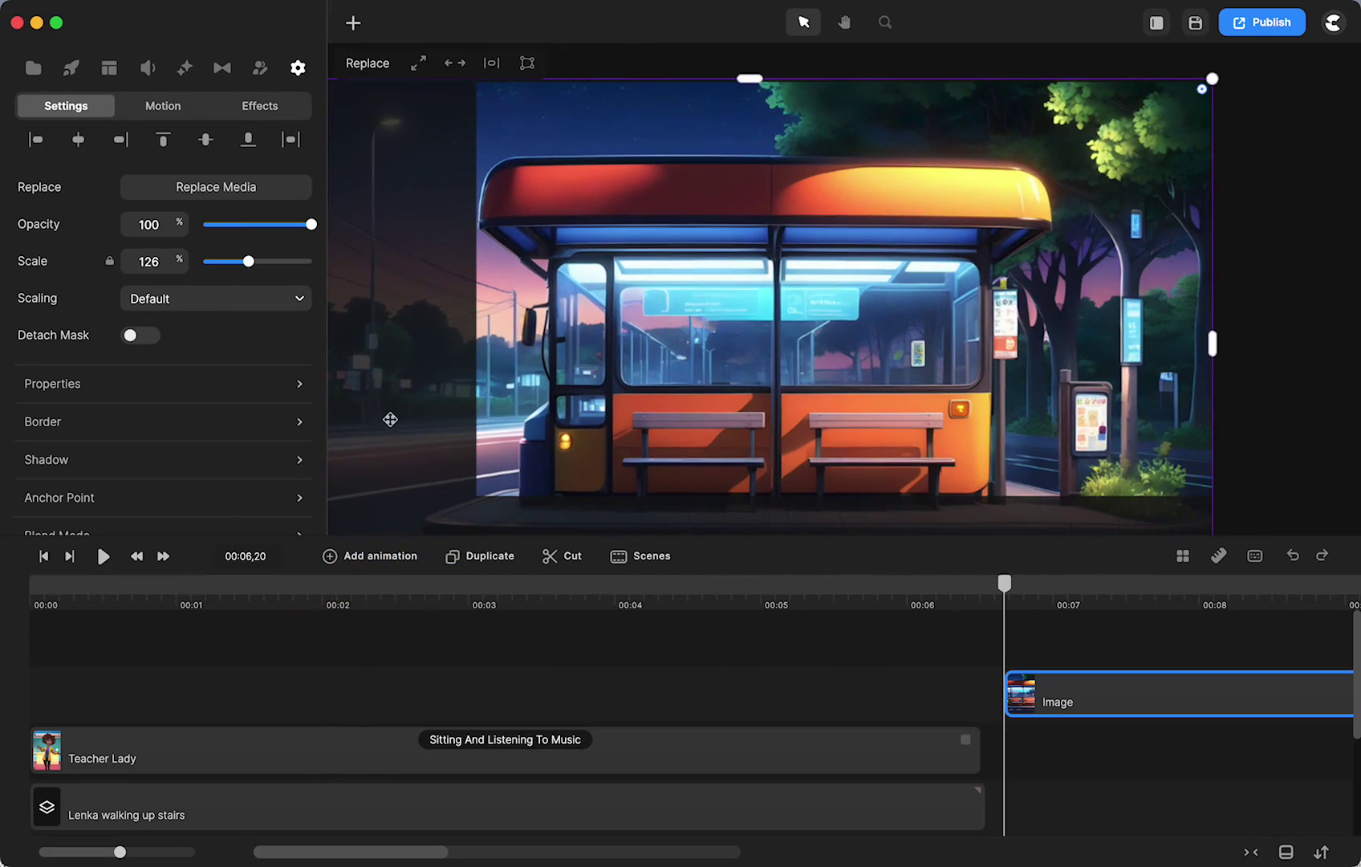
{"action": "left_click_drag", "start_coordinate": [389, 416], "coordinate": [439, 389]}
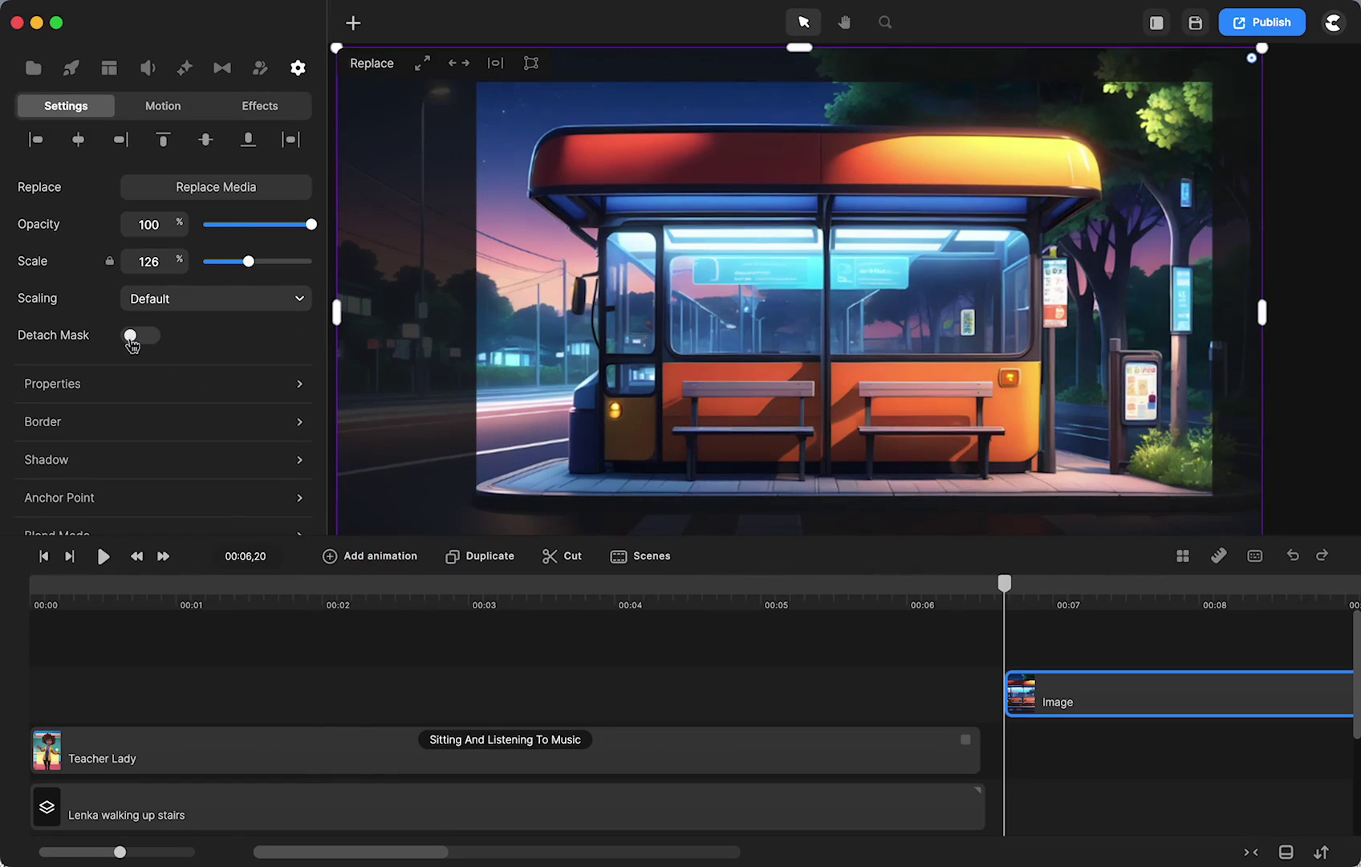
Step: Detach the image's mask and crop its left, right and bottom edges inward
{"action": "left_click", "coordinate": [132, 337]}
{"action": "left_click_drag", "start_coordinate": [336, 313], "coordinate": [464, 313]}
{"action": "left_click_drag", "start_coordinate": [1257, 320], "coordinate": [1225, 316]}
{"action": "key", "text": "h"}
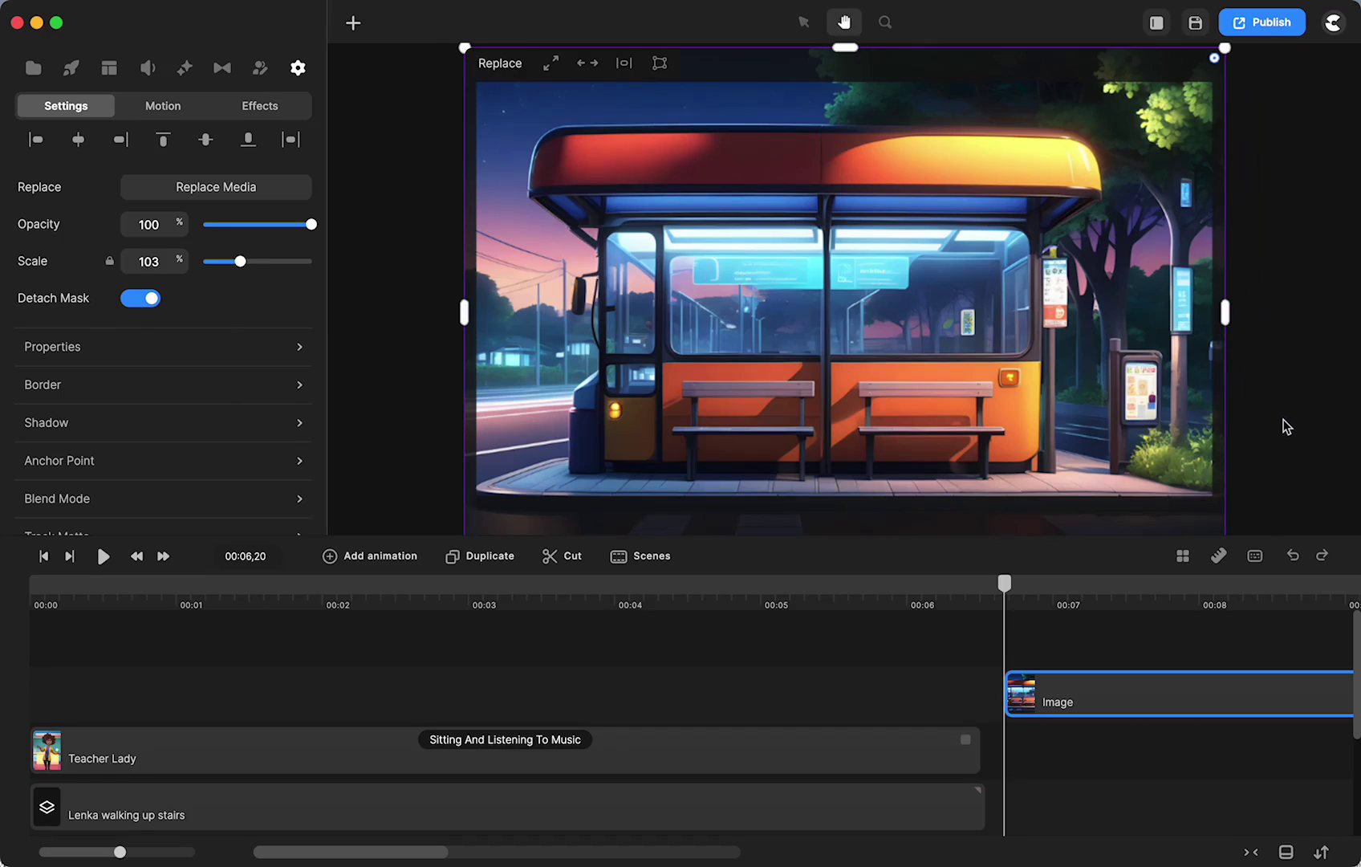
{"action": "left_click_drag", "start_coordinate": [1286, 423], "coordinate": [1287, 192]}
{"action": "key", "text": "v"}
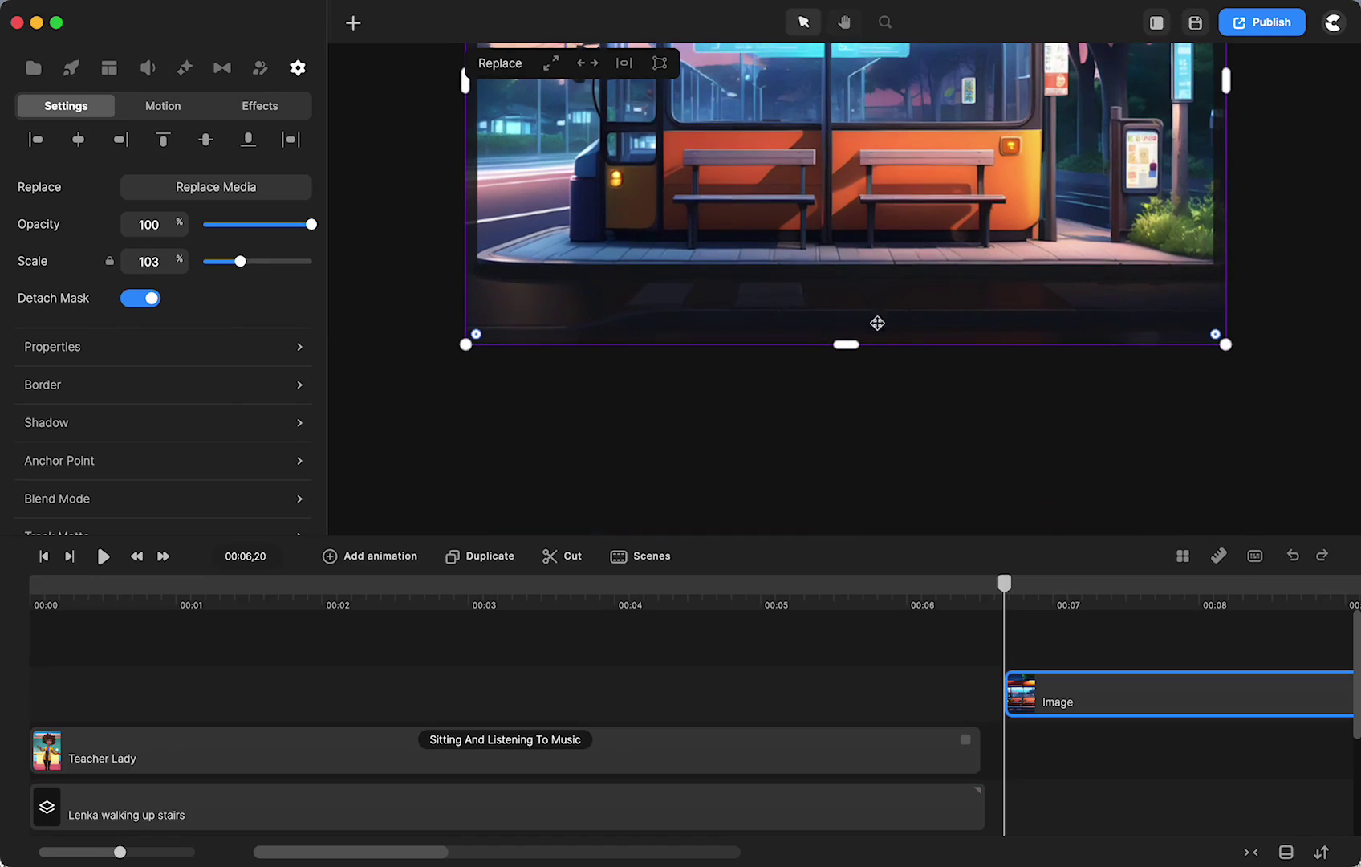
{"action": "left_click_drag", "start_coordinate": [845, 345], "coordinate": [846, 277]}
Step: Crop the image's top edge downward and reattach the mask
{"action": "key", "text": "h"}
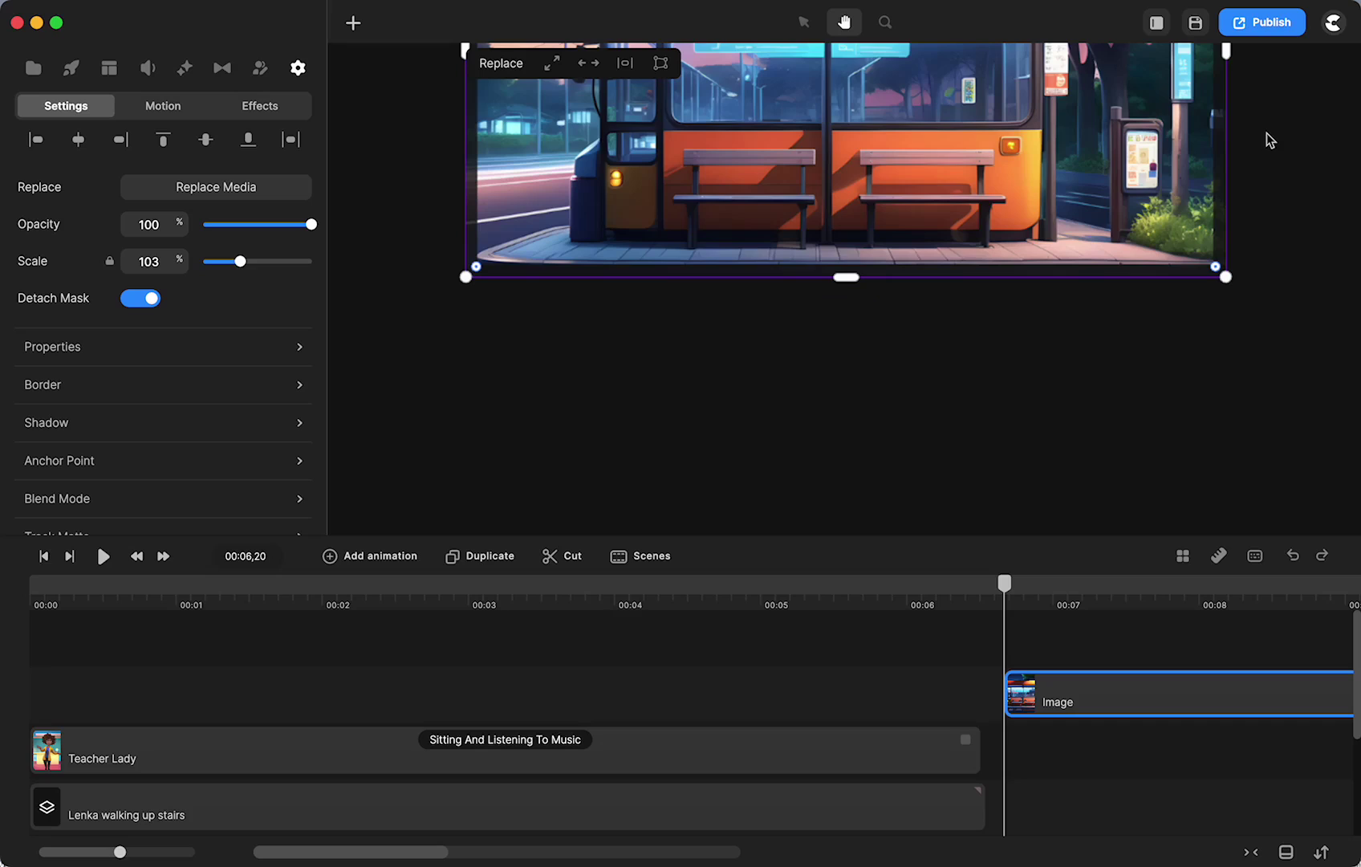
{"action": "left_click_drag", "start_coordinate": [1269, 156], "coordinate": [1281, 389]}
{"action": "left_click_drag", "start_coordinate": [1291, 195], "coordinate": [1292, 237]}
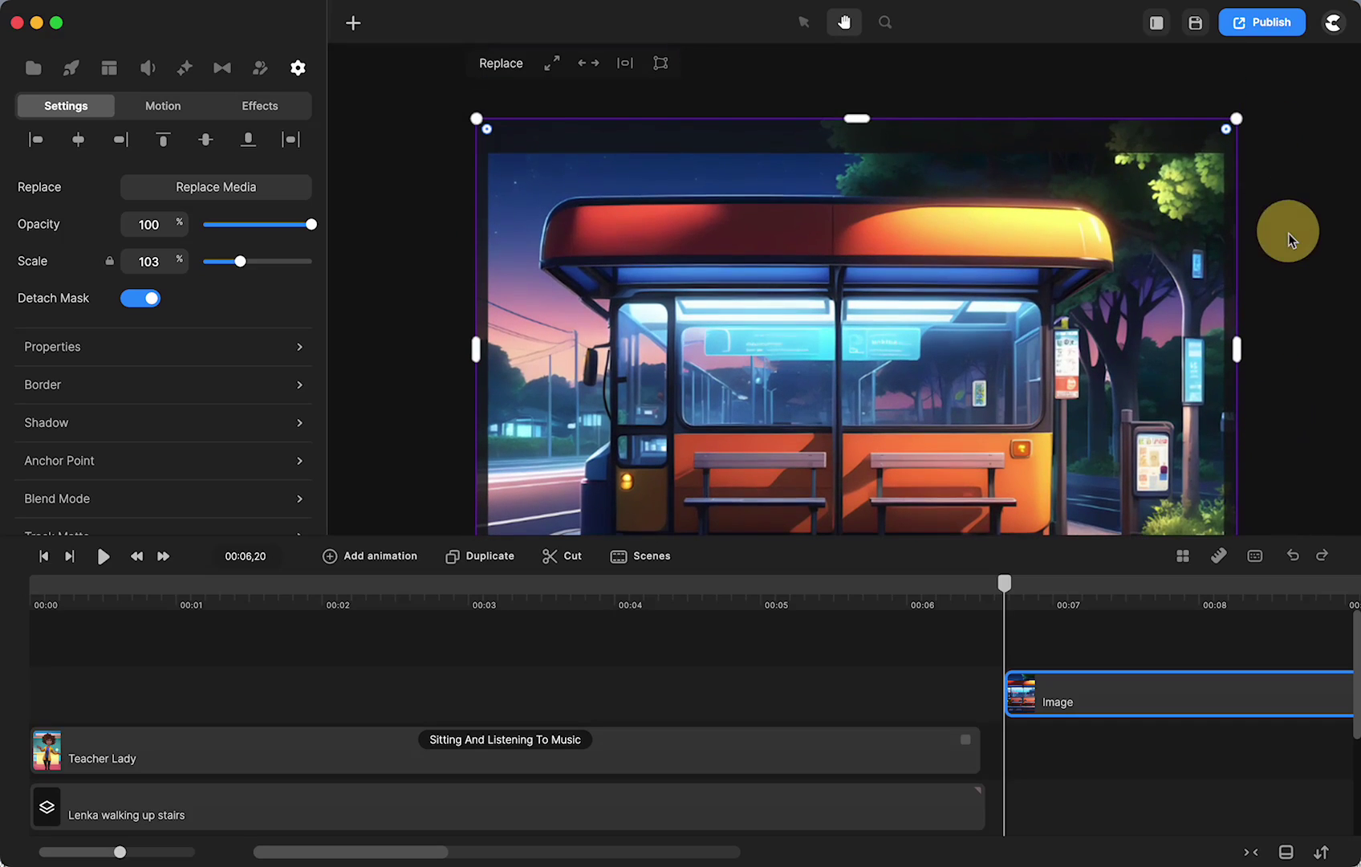
{"action": "key", "text": "v"}
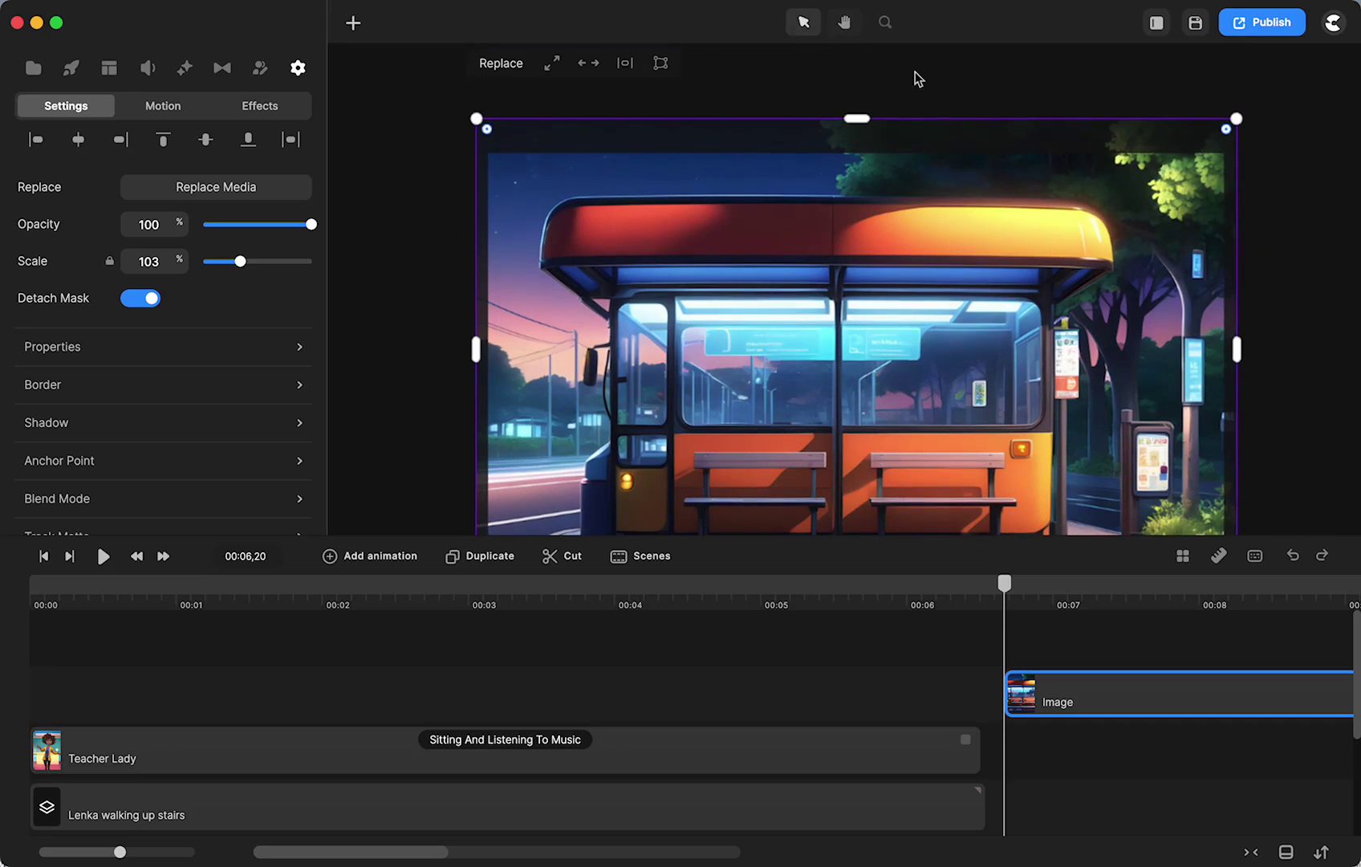
{"action": "key", "text": "h"}
{"action": "left_click_drag", "start_coordinate": [860, 120], "coordinate": [859, 172]}
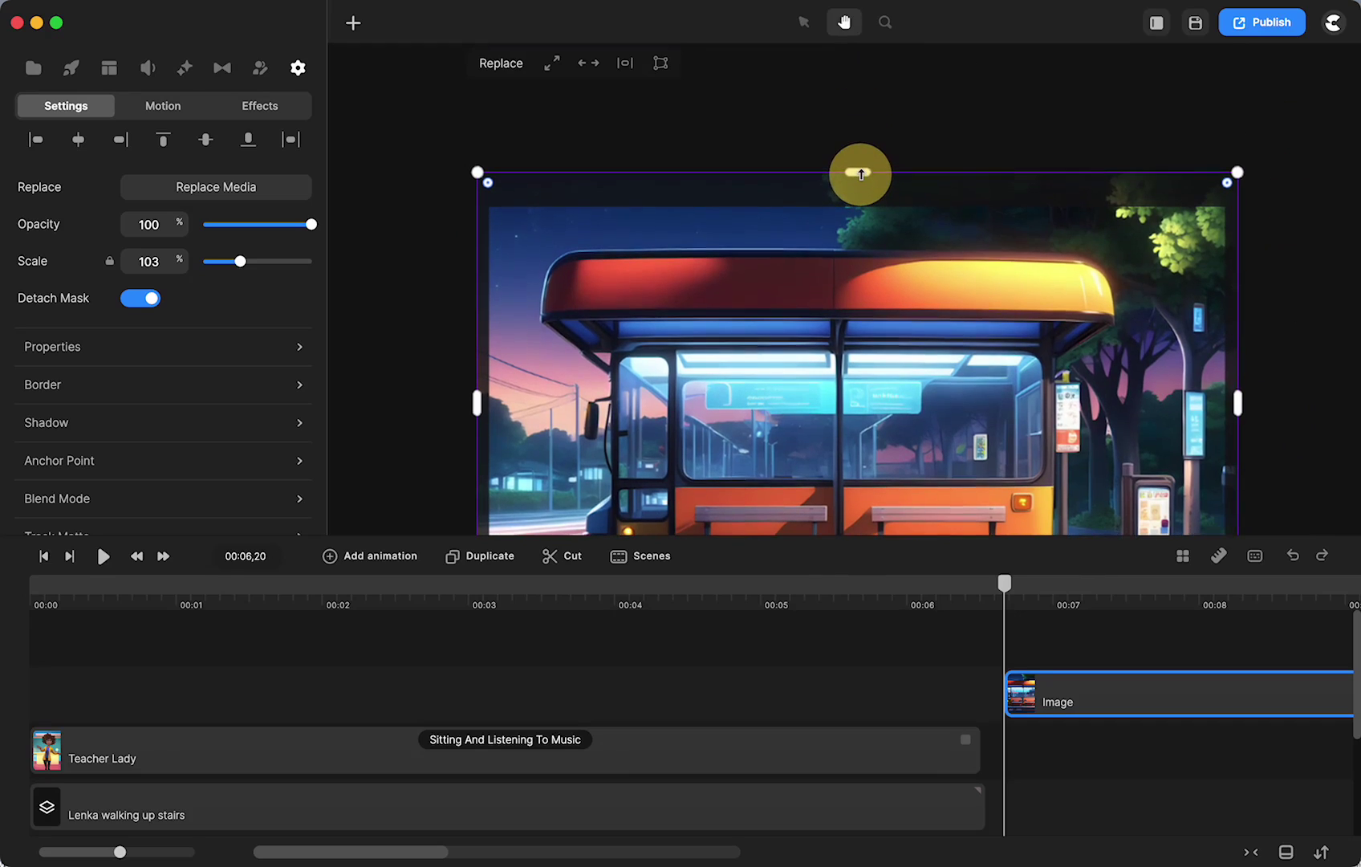
{"action": "key", "text": "v"}
{"action": "scroll", "coordinate": [859, 171], "scroll_direction": "down", "scroll_amount": 3}
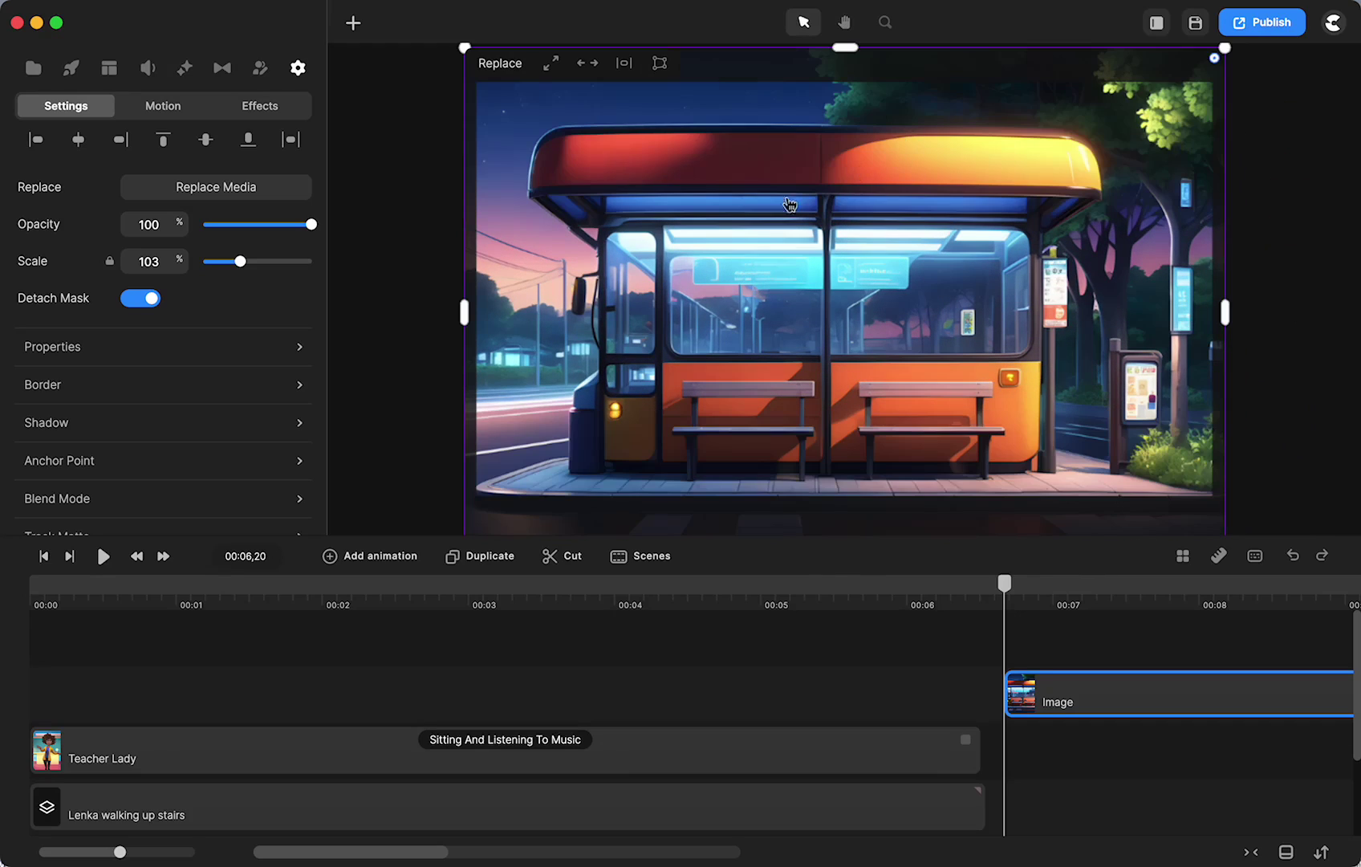
{"action": "key", "text": "h"}
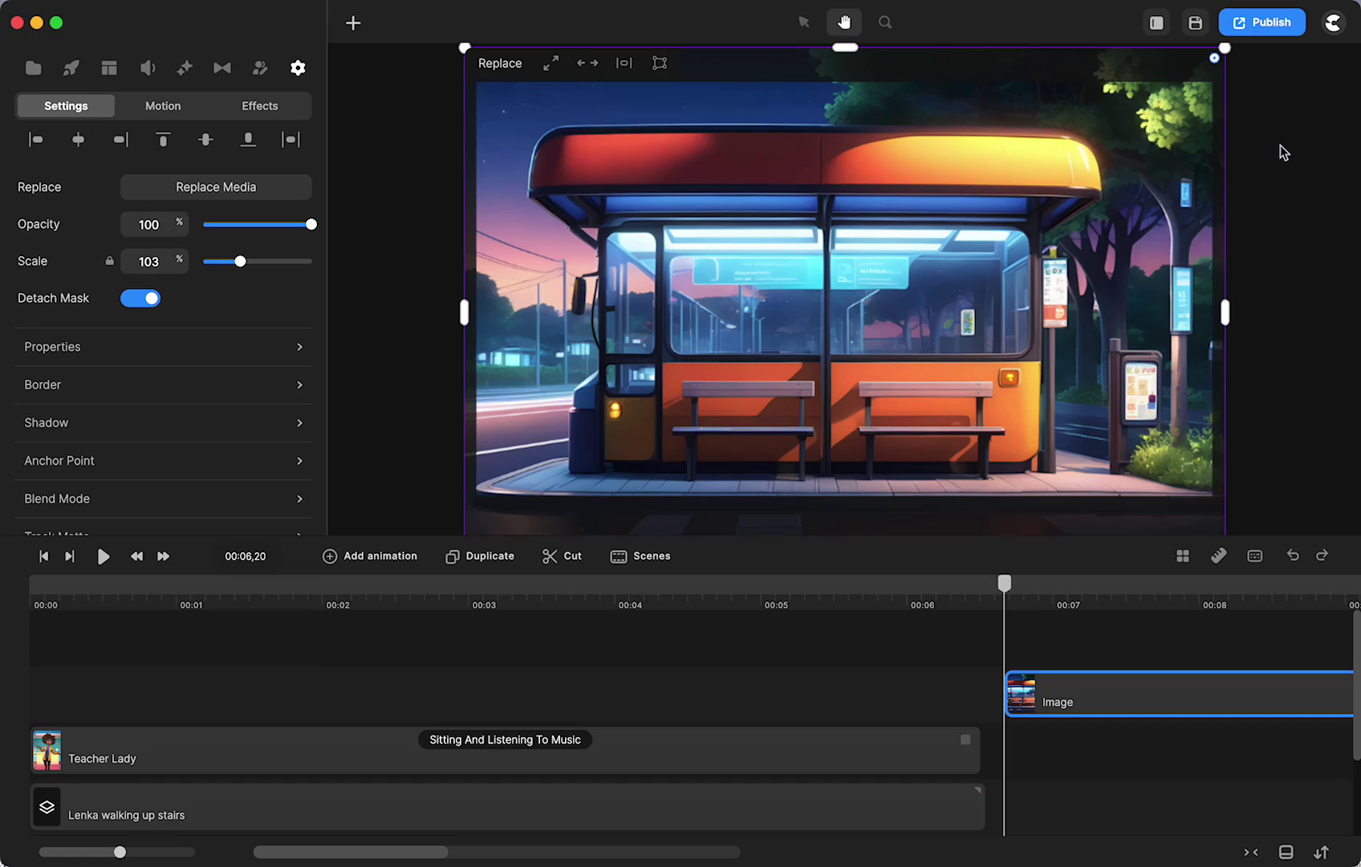
{"action": "left_click_drag", "start_coordinate": [1278, 153], "coordinate": [1276, 277]}
{"action": "key", "text": "v"}
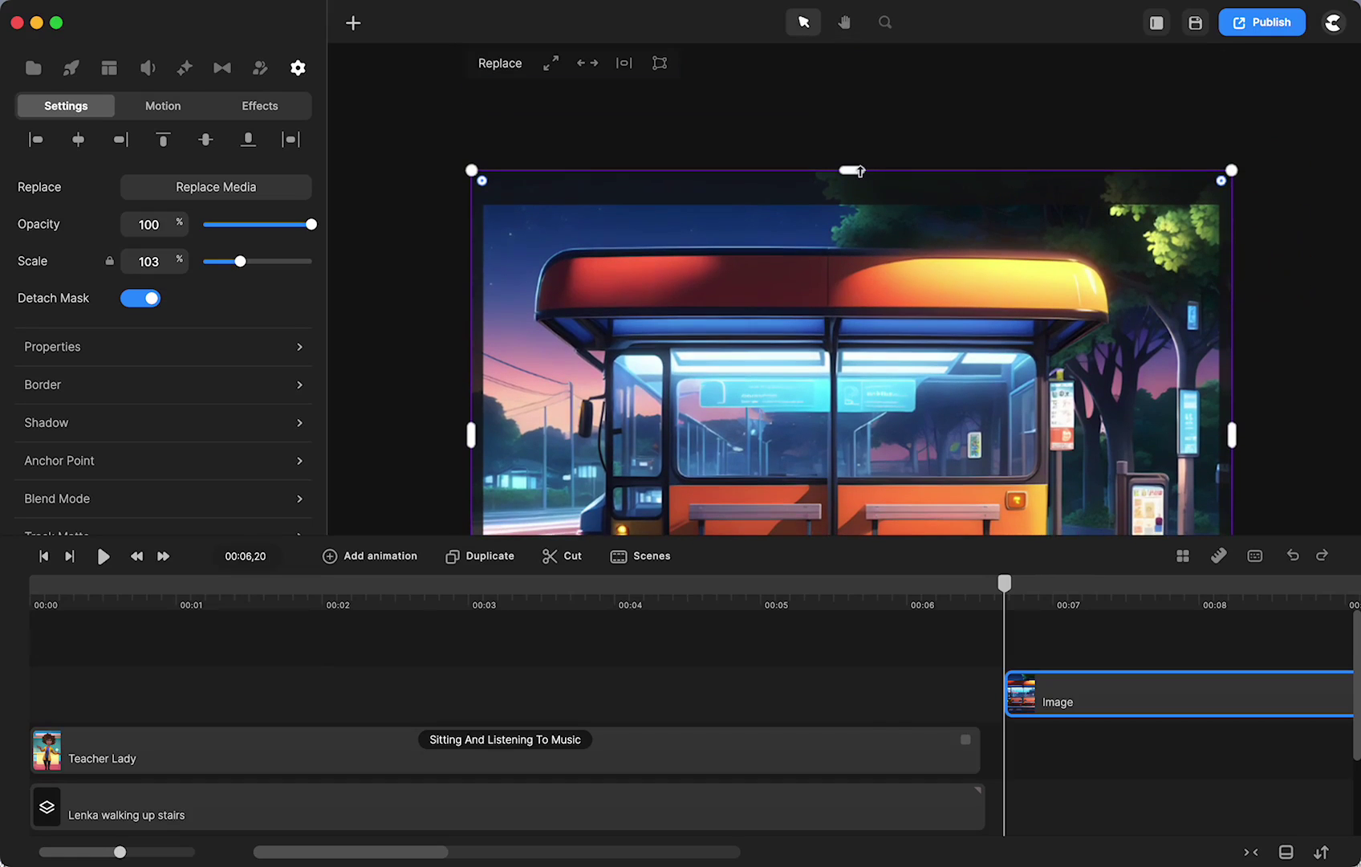
{"action": "mouse_move", "coordinate": [857, 170]}
{"action": "left_mouse_down"}
{"action": "mouse_move", "coordinate": [857, 235]}
{"action": "mouse_move", "coordinate": [860, 194]}
{"action": "left_mouse_up"}
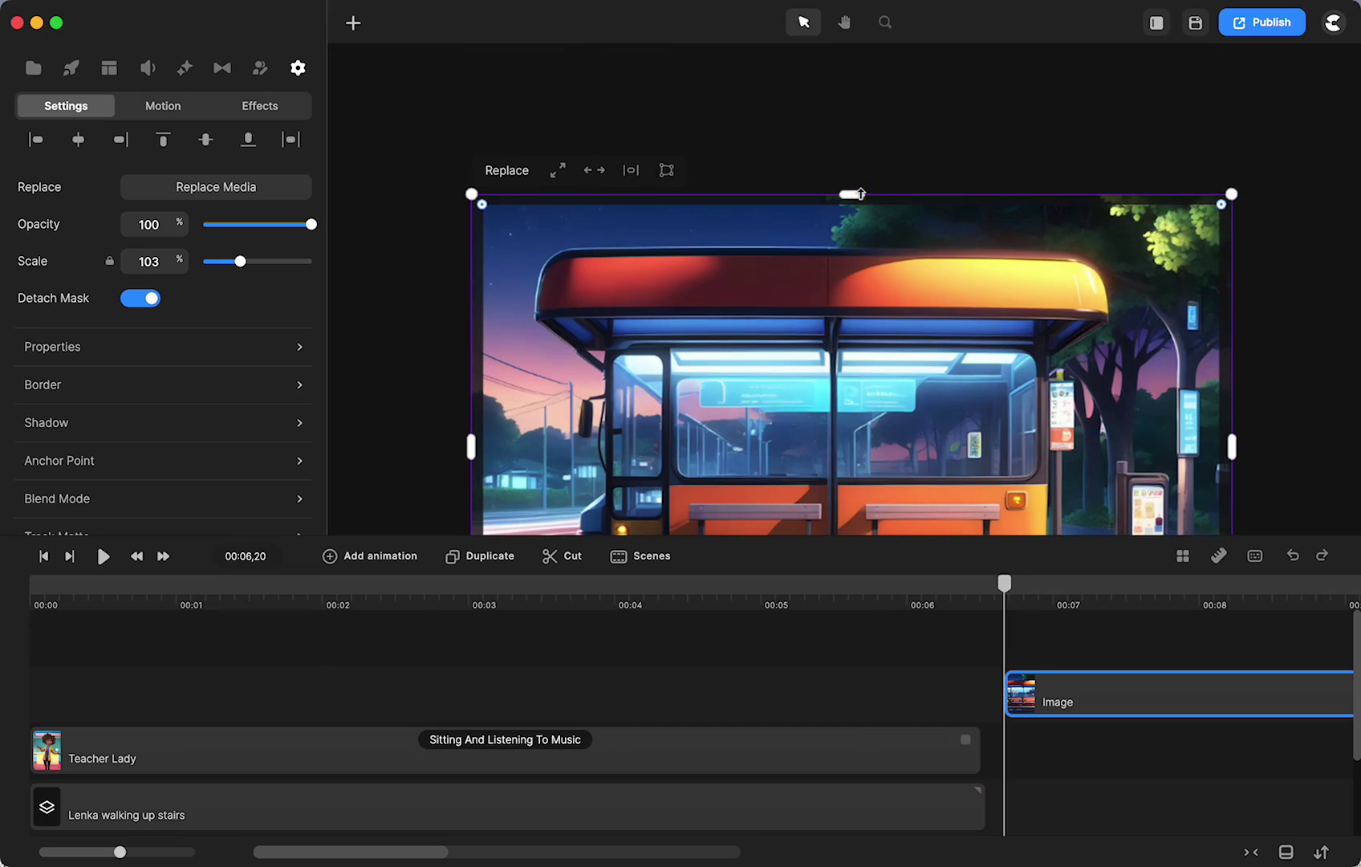
{"action": "left_click", "coordinate": [152, 300]}
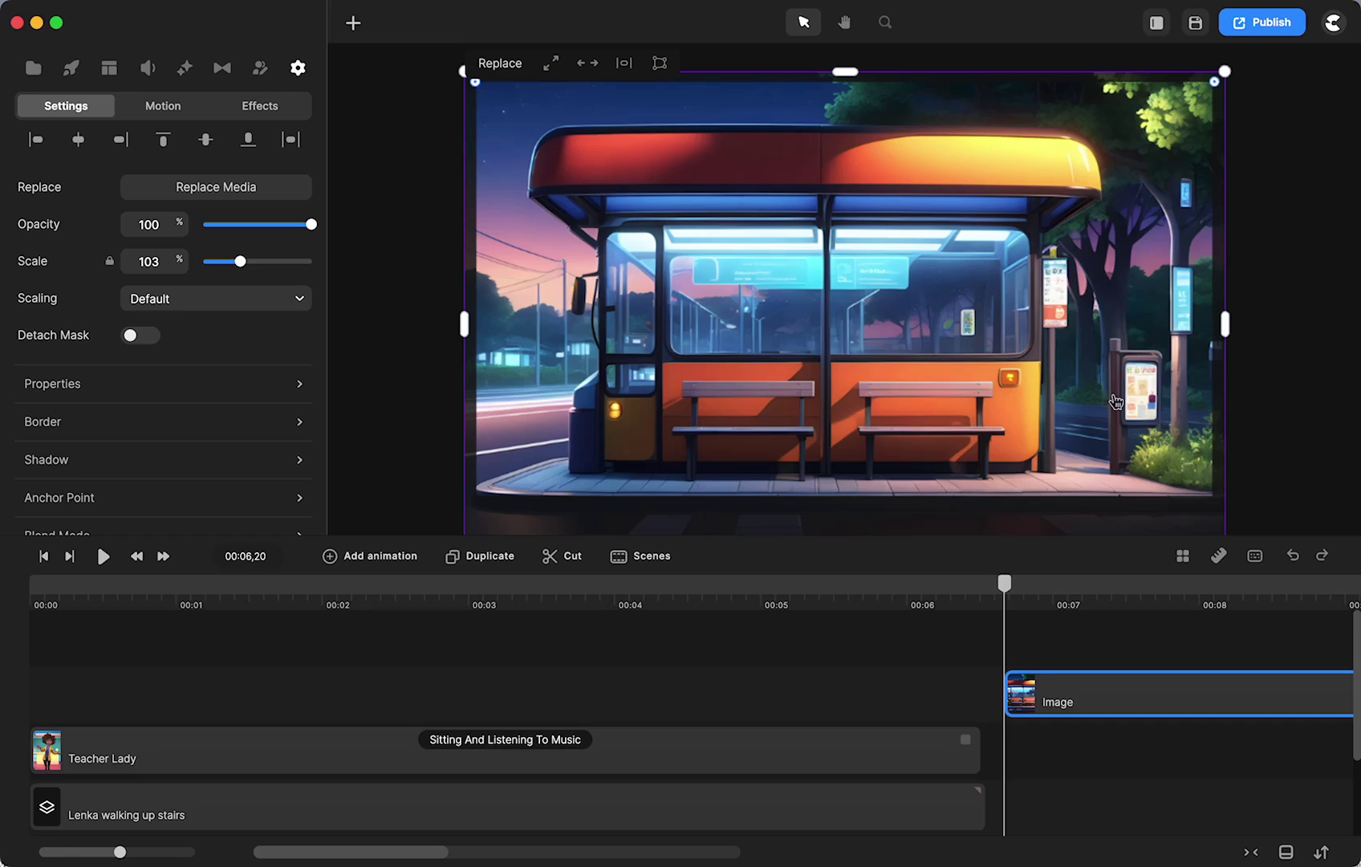
Step: Raise the mask's bottom edge above the pavement, then reattach the mask
{"action": "scroll", "coordinate": [1274, 412], "scroll_direction": "down", "scroll_amount": 3}
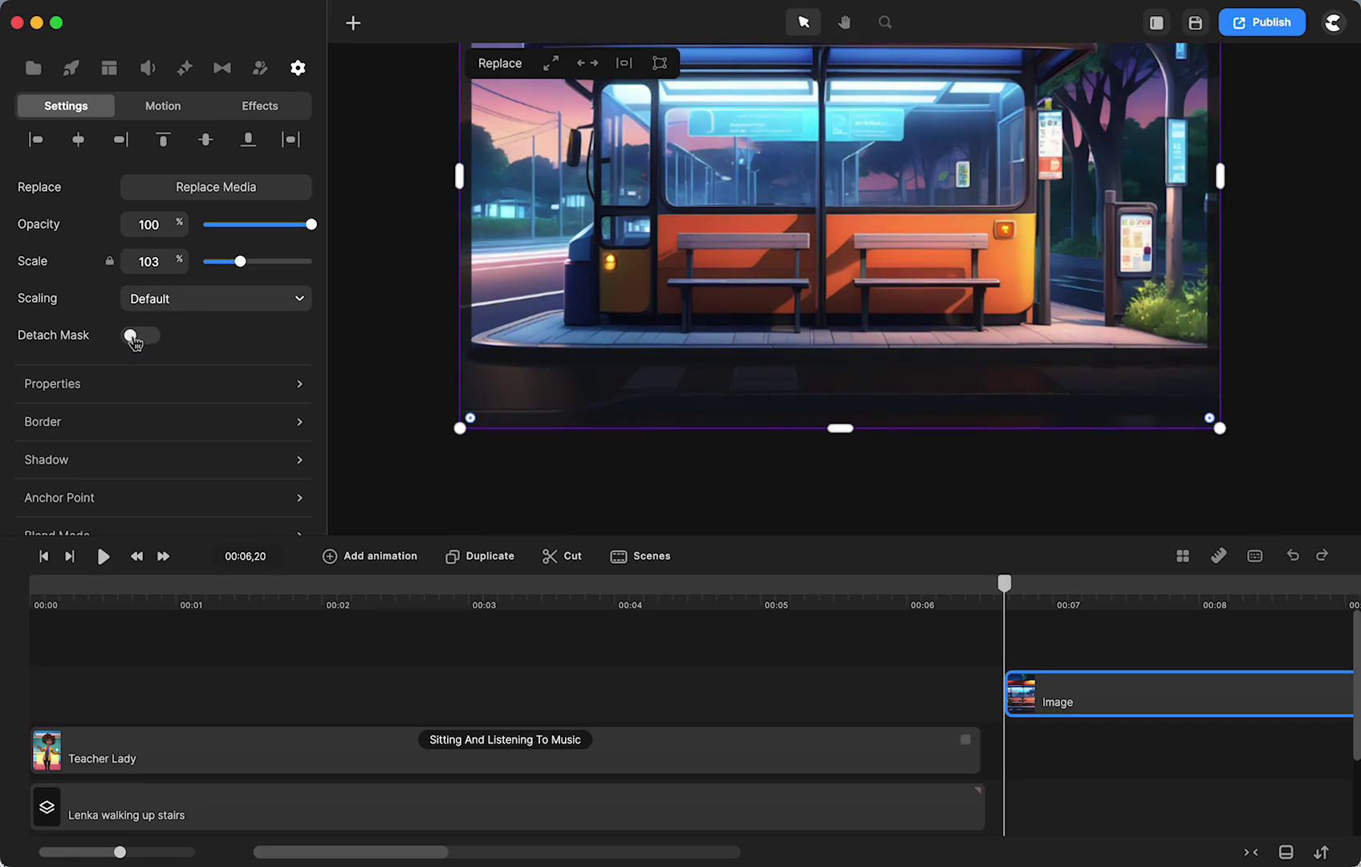
{"action": "left_click", "coordinate": [133, 337]}
{"action": "left_click_drag", "start_coordinate": [840, 429], "coordinate": [840, 367]}
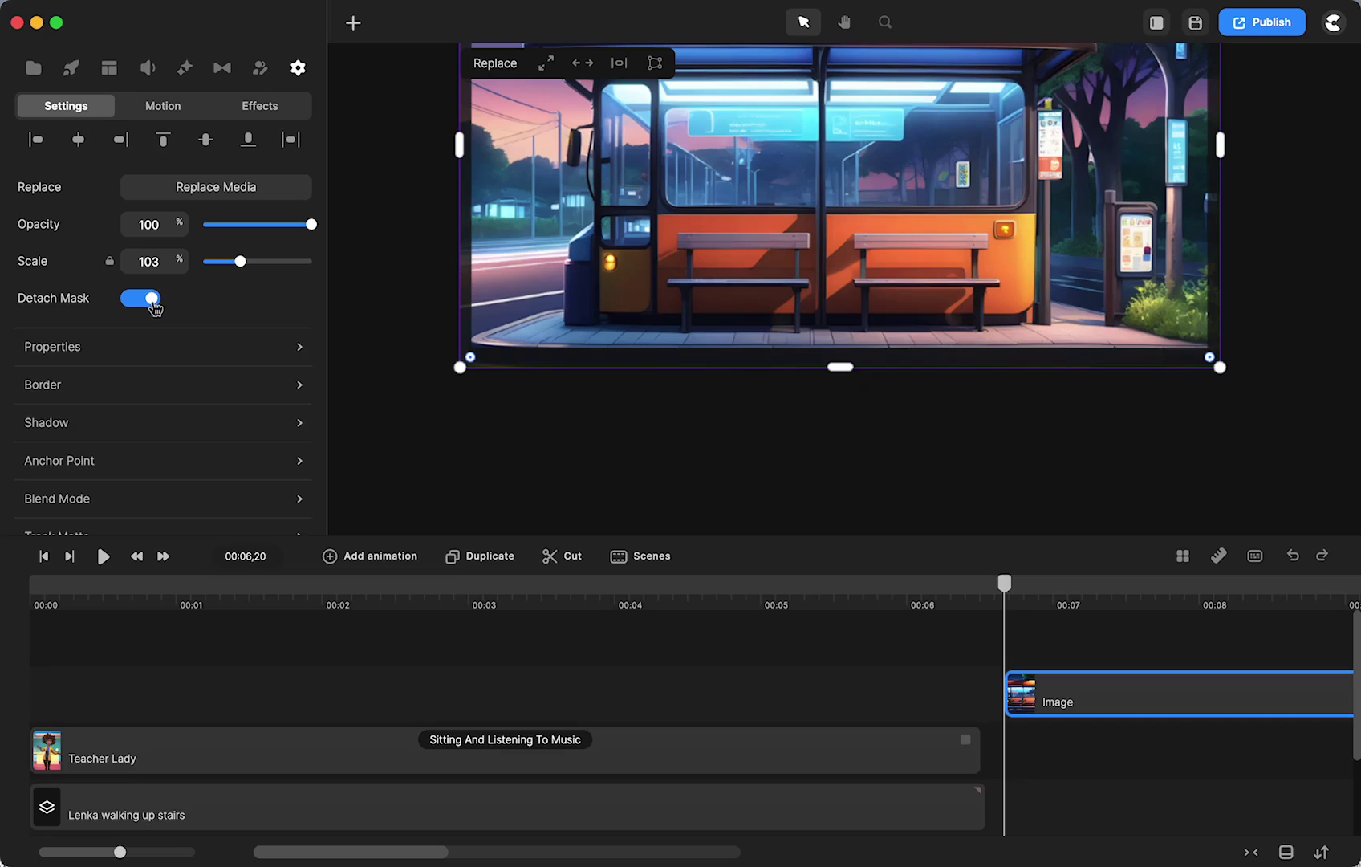
{"action": "left_click", "coordinate": [156, 306]}
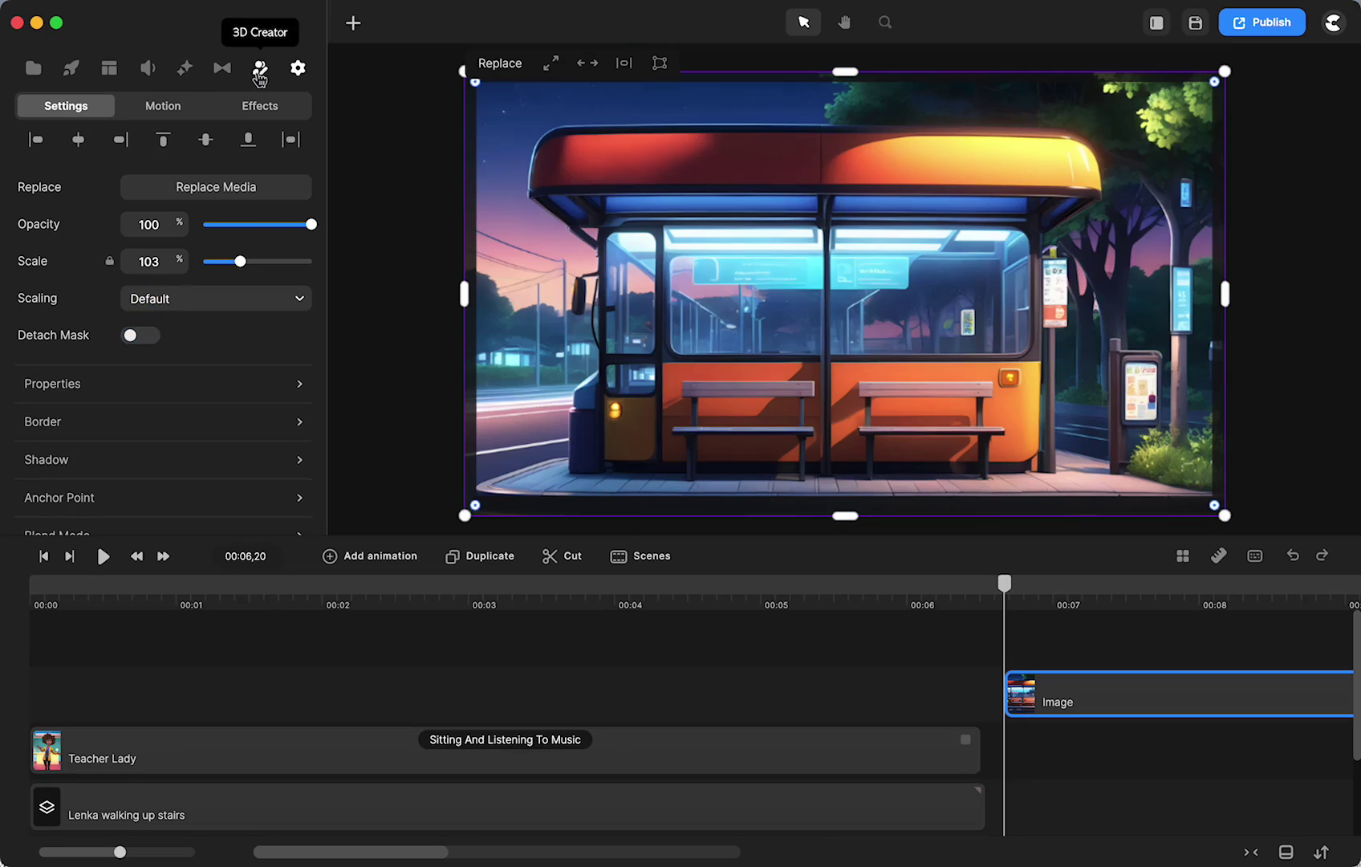
Step: Drag the 3D character Lenka from 3D Creator into the bus-stop scene
{"action": "left_click", "coordinate": [260, 67]}
{"action": "left_click_drag", "start_coordinate": [241, 176], "coordinate": [736, 312]}
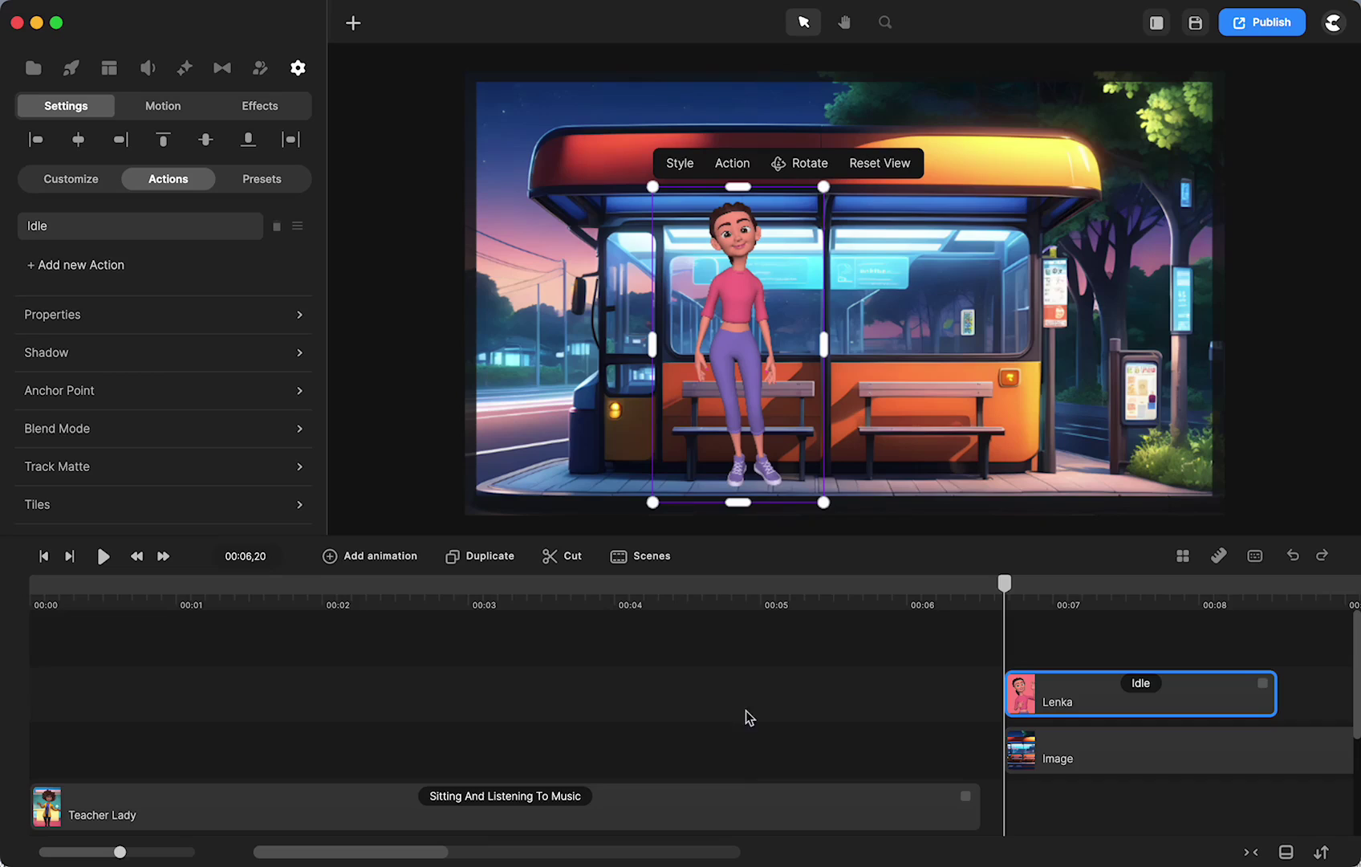
{"action": "scroll", "coordinate": [748, 716], "scroll_direction": "right", "scroll_amount": 8}
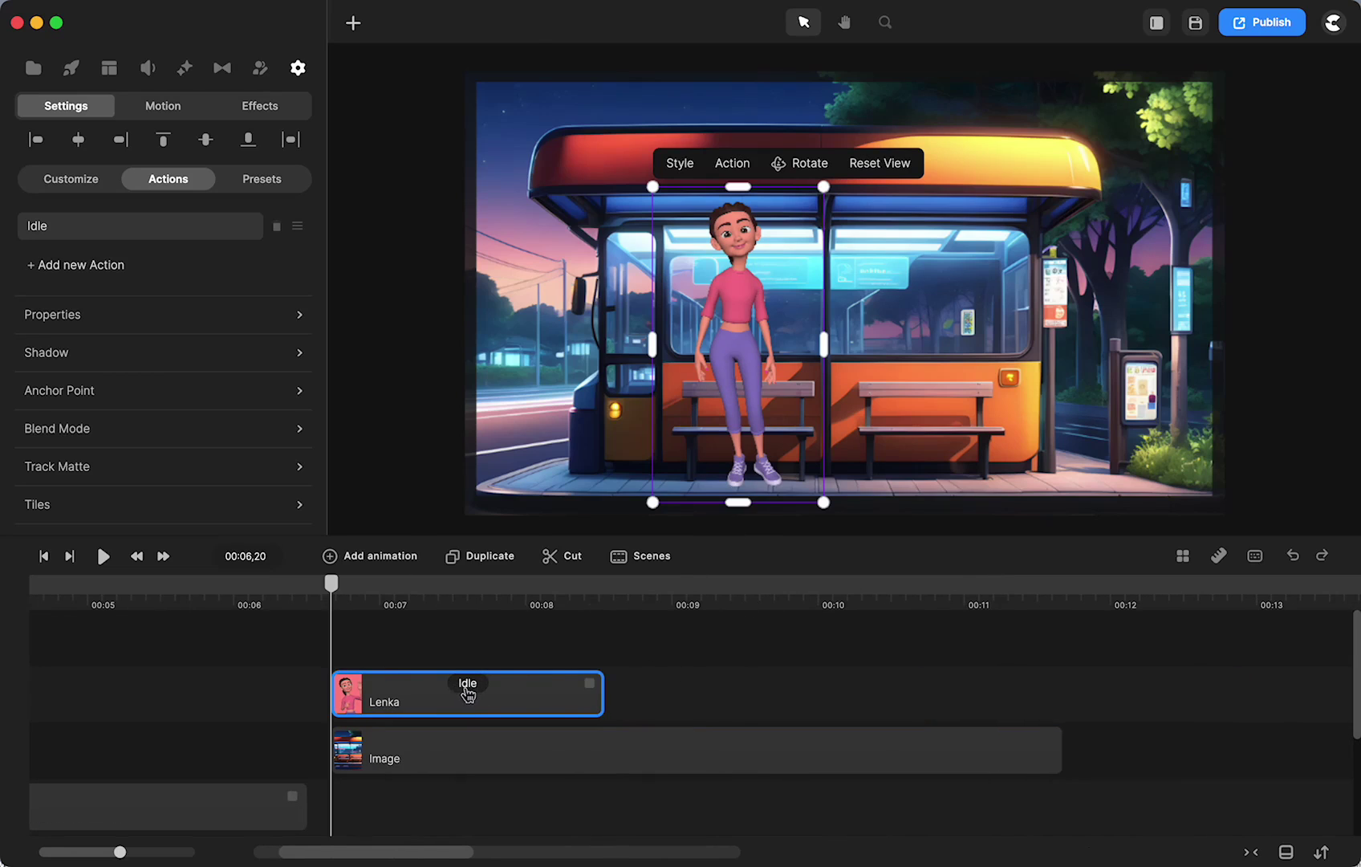
Step: Change Lenka's action from Idle to Walking and add Wave after it
{"action": "left_click", "coordinate": [467, 692]}
{"action": "scroll", "coordinate": [438, 425], "scroll_direction": "down", "scroll_amount": 10}
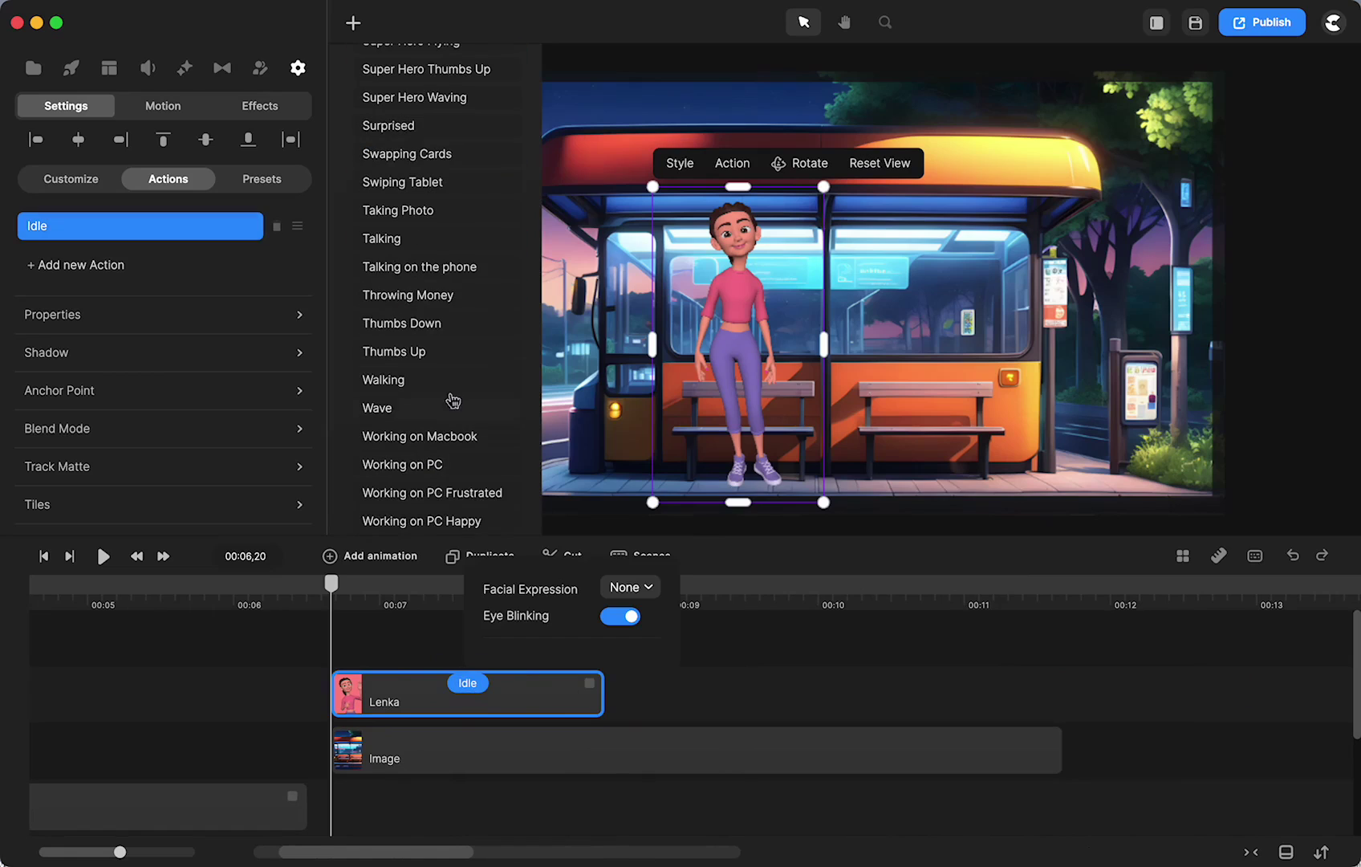
{"action": "left_click", "coordinate": [397, 385]}
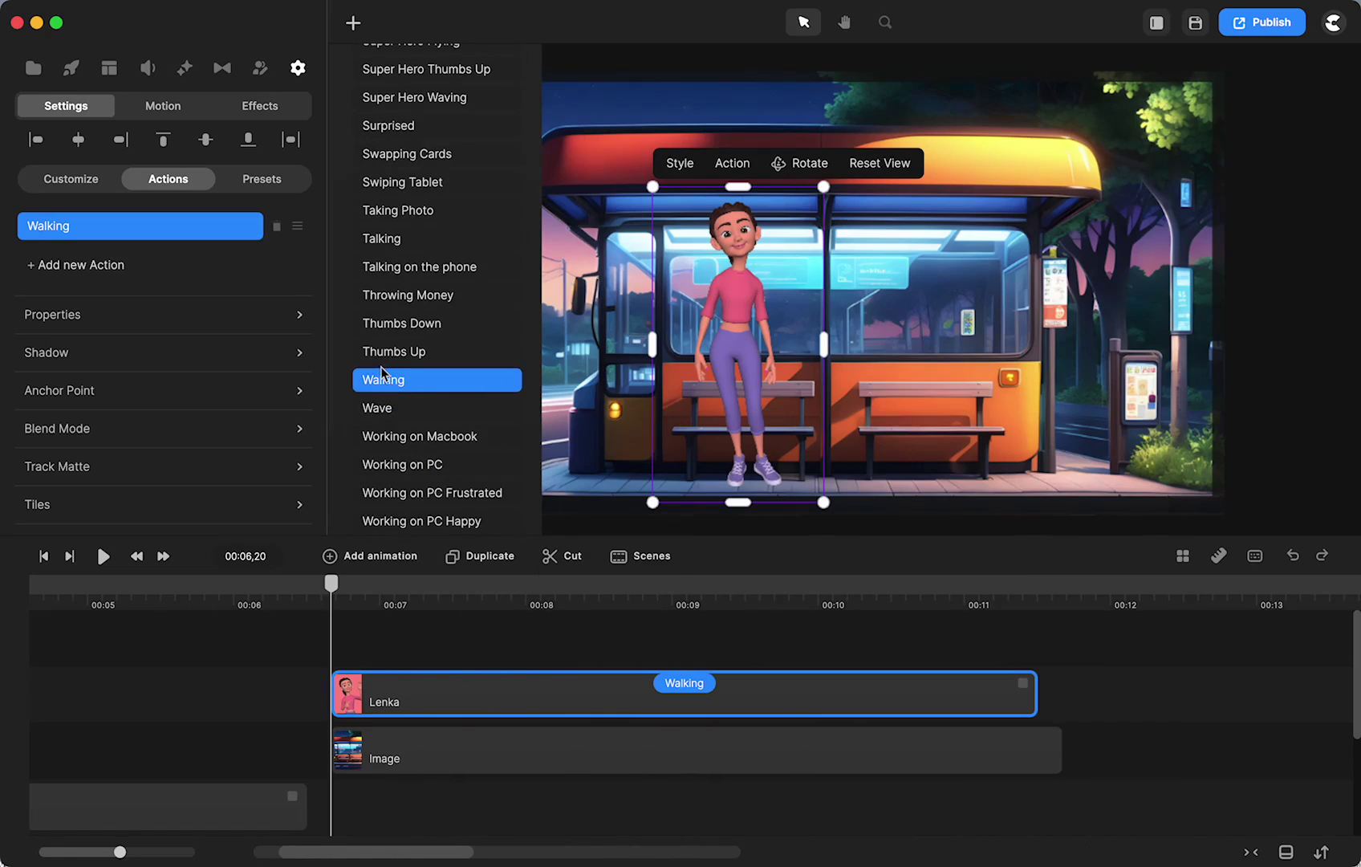
{"action": "scroll", "coordinate": [395, 252], "scroll_direction": "down", "scroll_amount": 2}
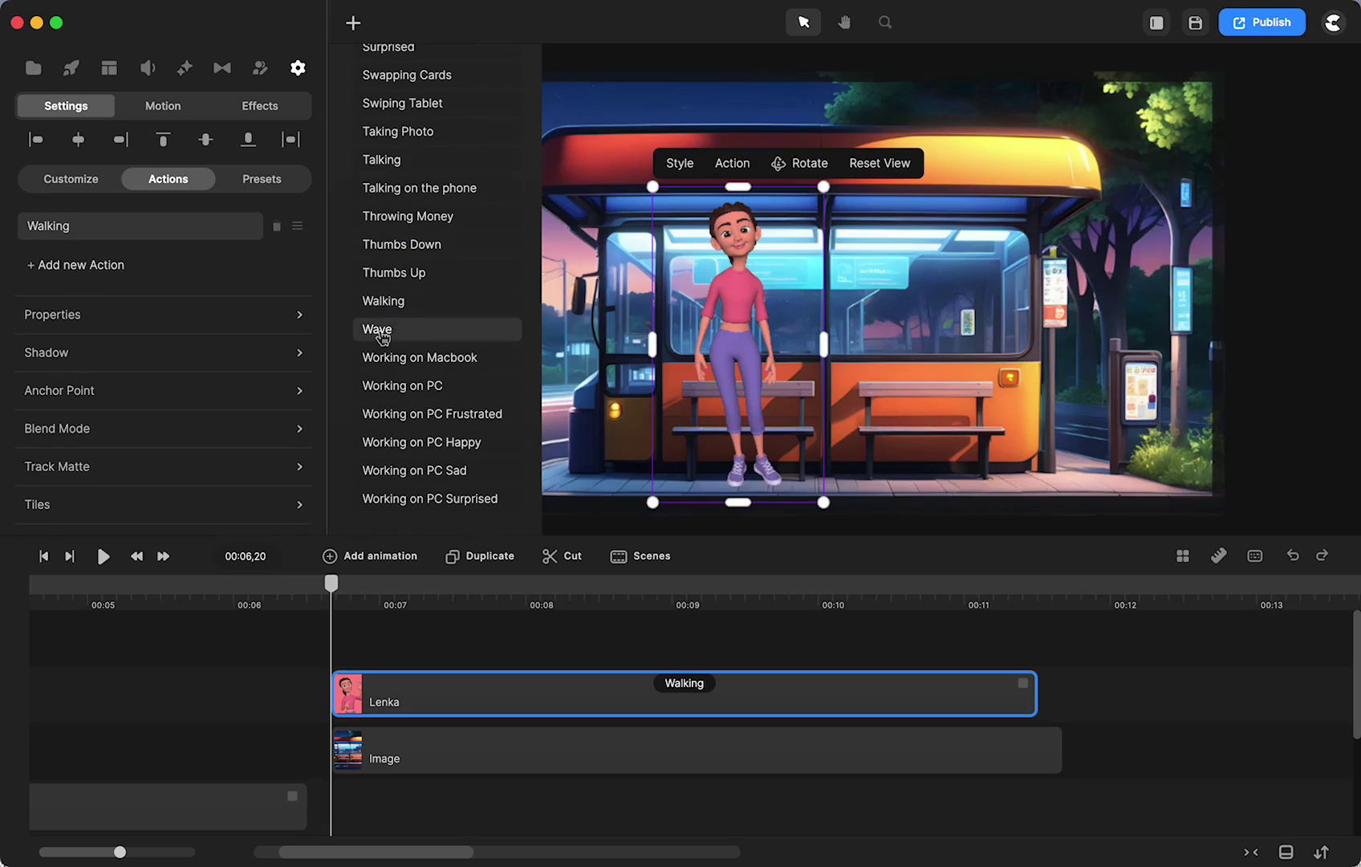
{"action": "left_click", "coordinate": [382, 335]}
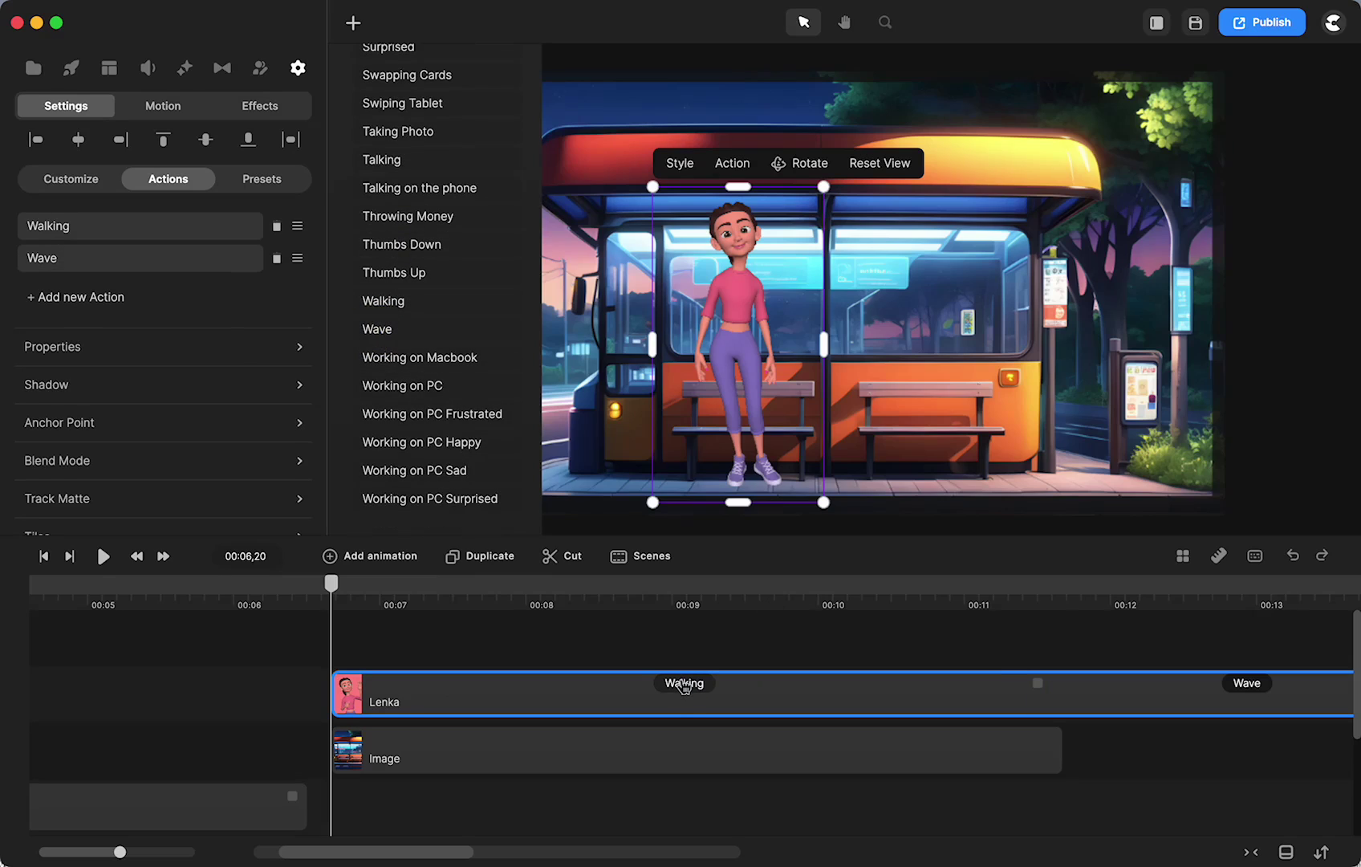
Step: Turn on Disable Start and Disable End for the Walking action
{"action": "left_click", "coordinate": [683, 685]}
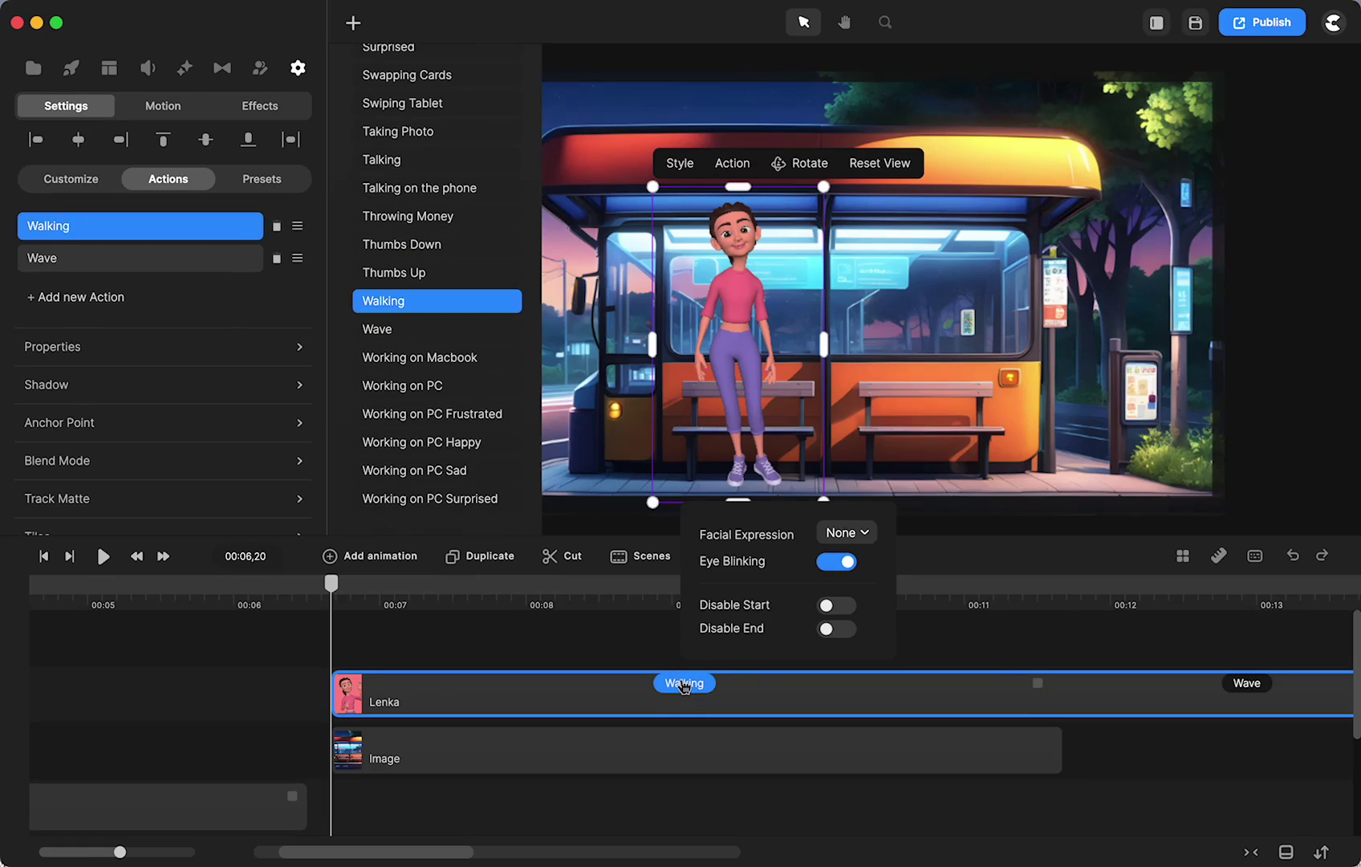
{"action": "left_click", "coordinate": [827, 610]}
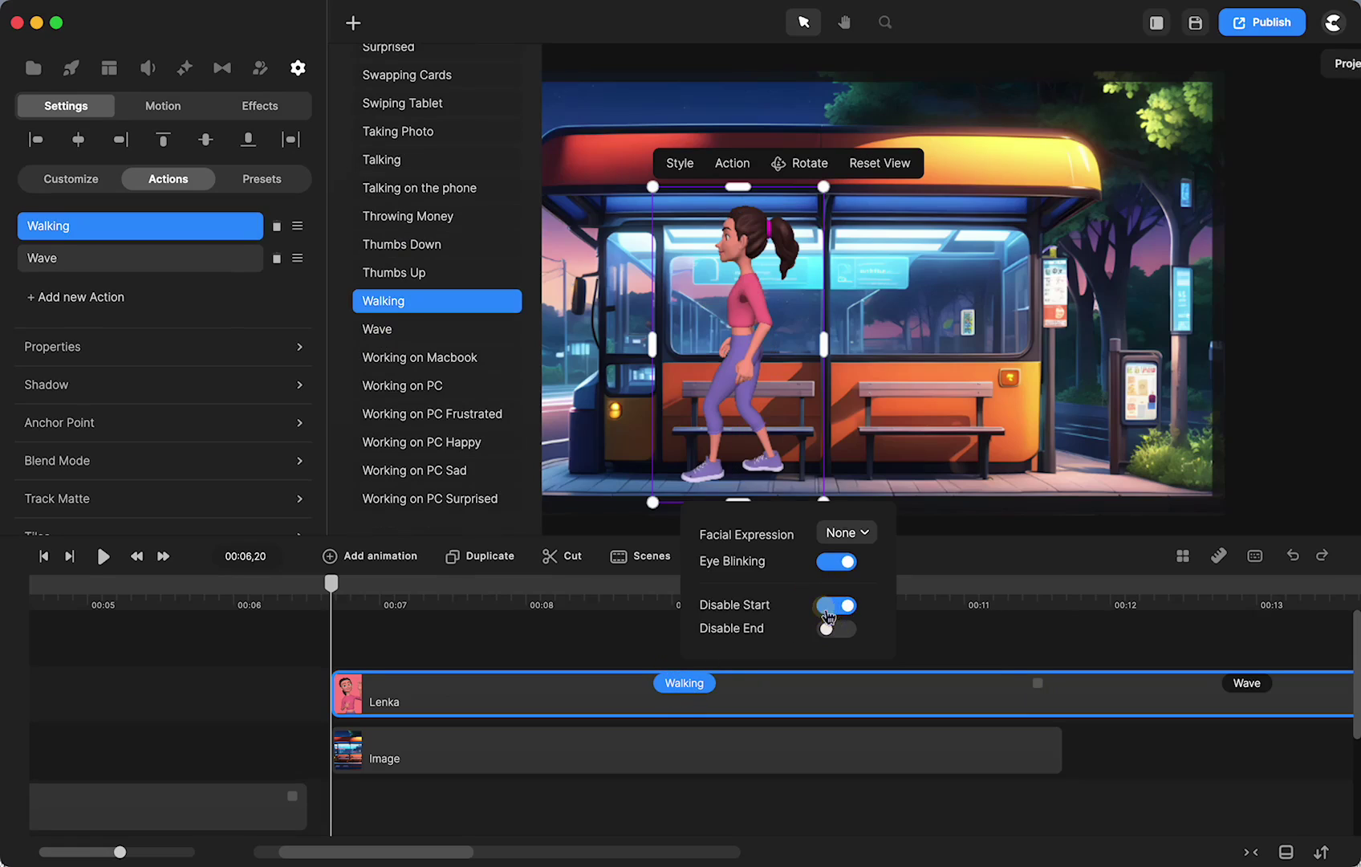
{"action": "left_click", "coordinate": [825, 631]}
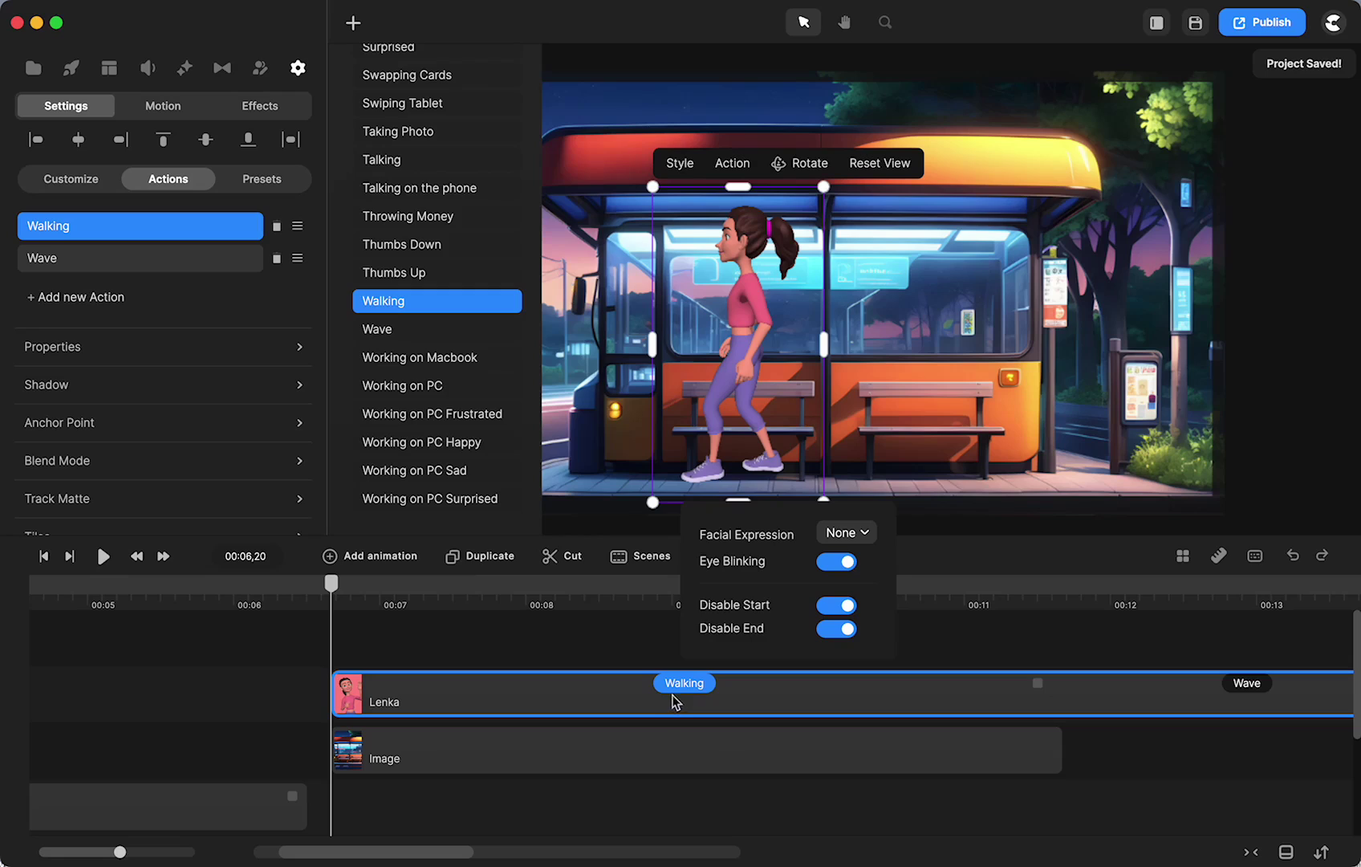
{"action": "left_click", "coordinate": [1246, 684]}
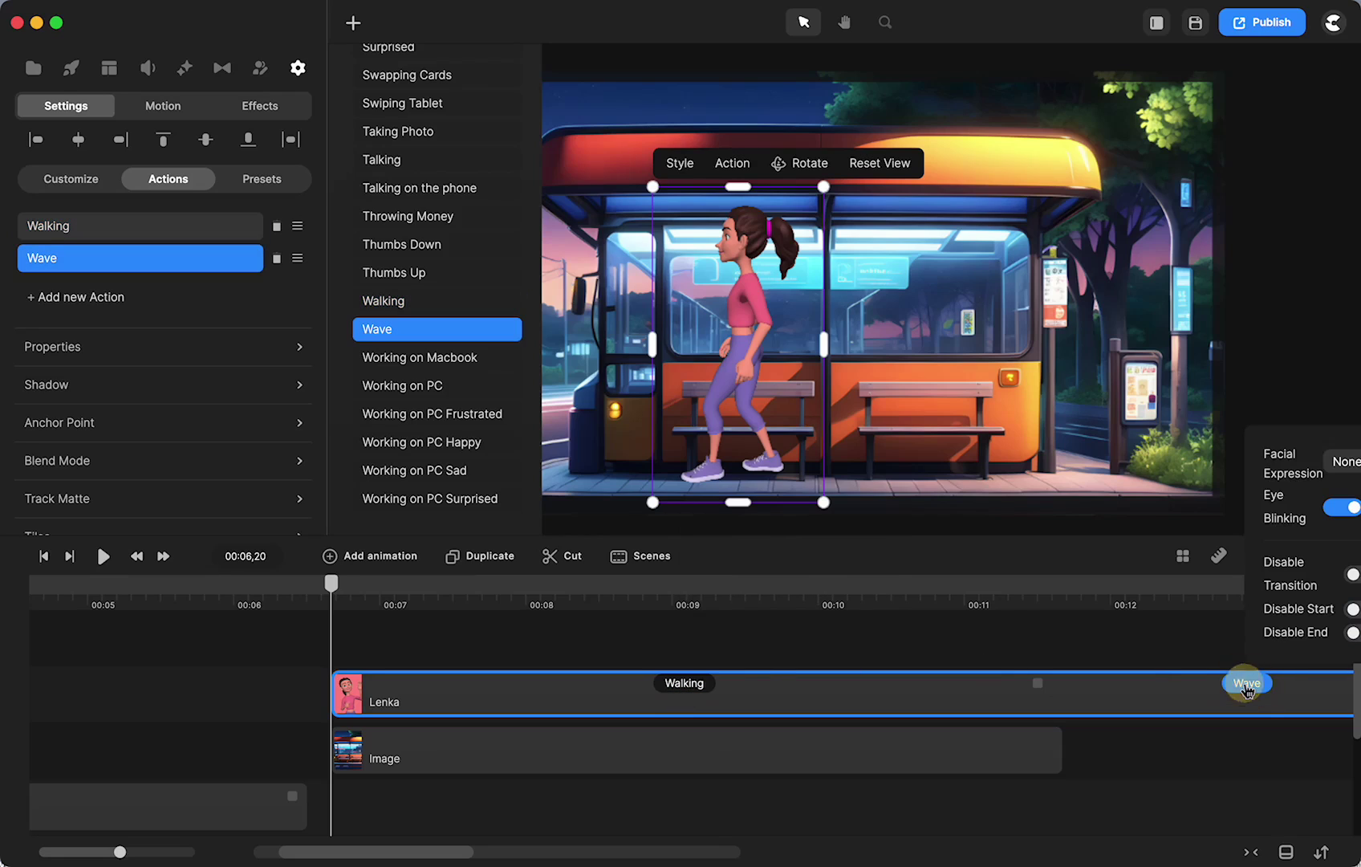
Step: Extend the background image clip to end with Lenka's clip
{"action": "left_click", "coordinate": [1105, 751]}
{"action": "scroll", "coordinate": [839, 772], "scroll_direction": "right", "scroll_amount": 3}
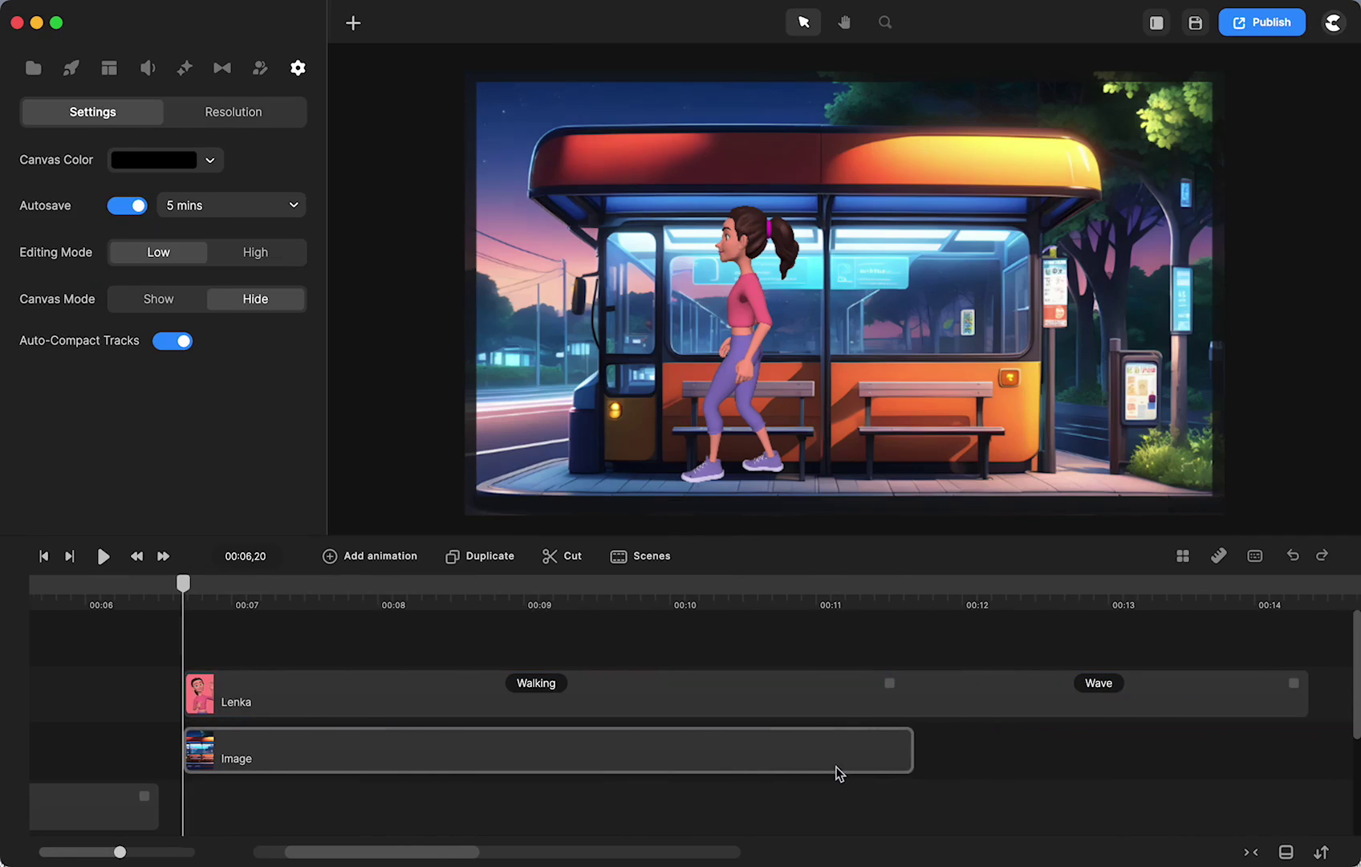
{"action": "left_click_drag", "start_coordinate": [893, 750], "coordinate": [1288, 734]}
Step: Turn on Disable Start for Wave and scrub to 00:10,13 to preview the walk
{"action": "left_click", "coordinate": [1081, 682]}
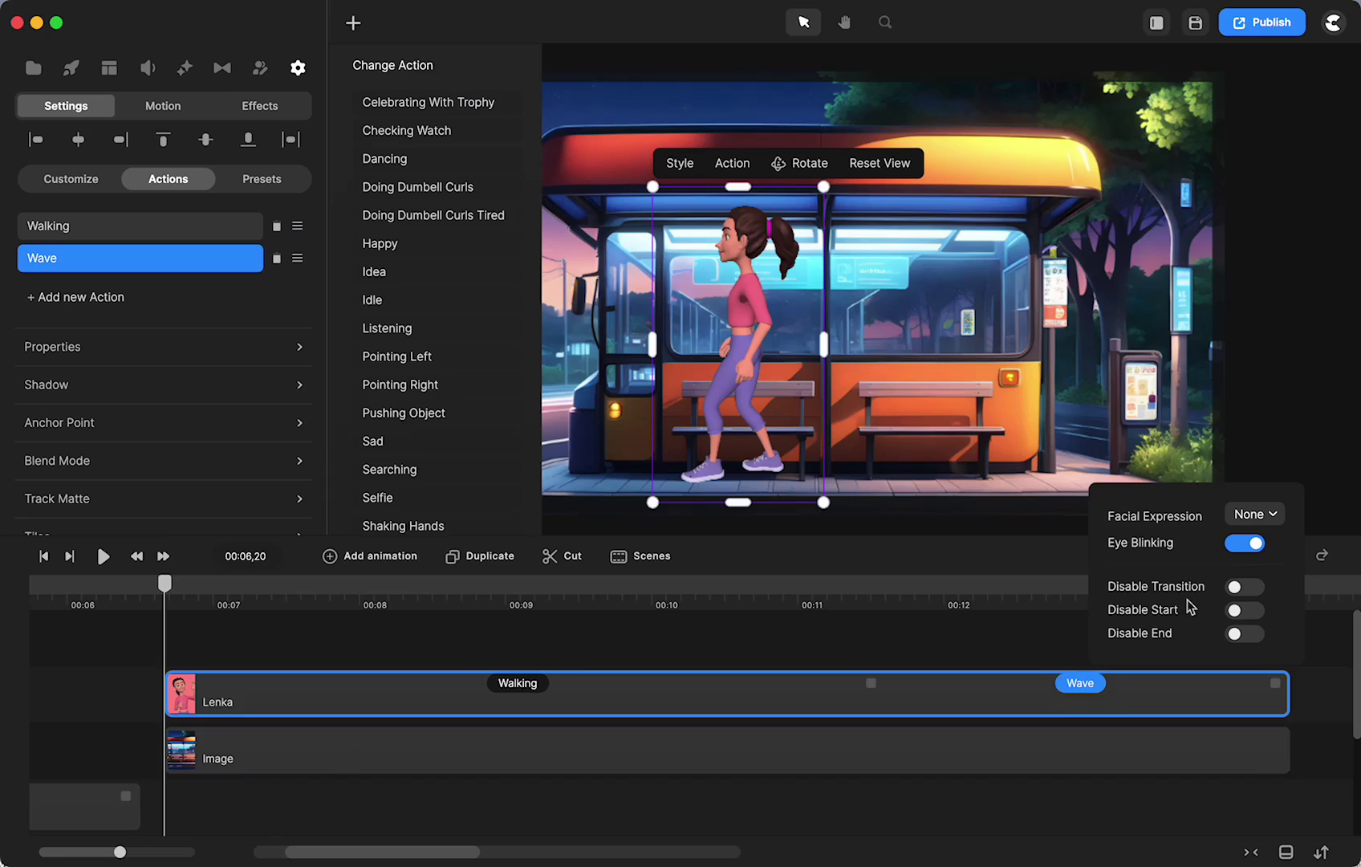
{"action": "left_click", "coordinate": [1238, 611]}
{"action": "left_click", "coordinate": [165, 590]}
{"action": "left_click_drag", "start_coordinate": [167, 592], "coordinate": [254, 632]}
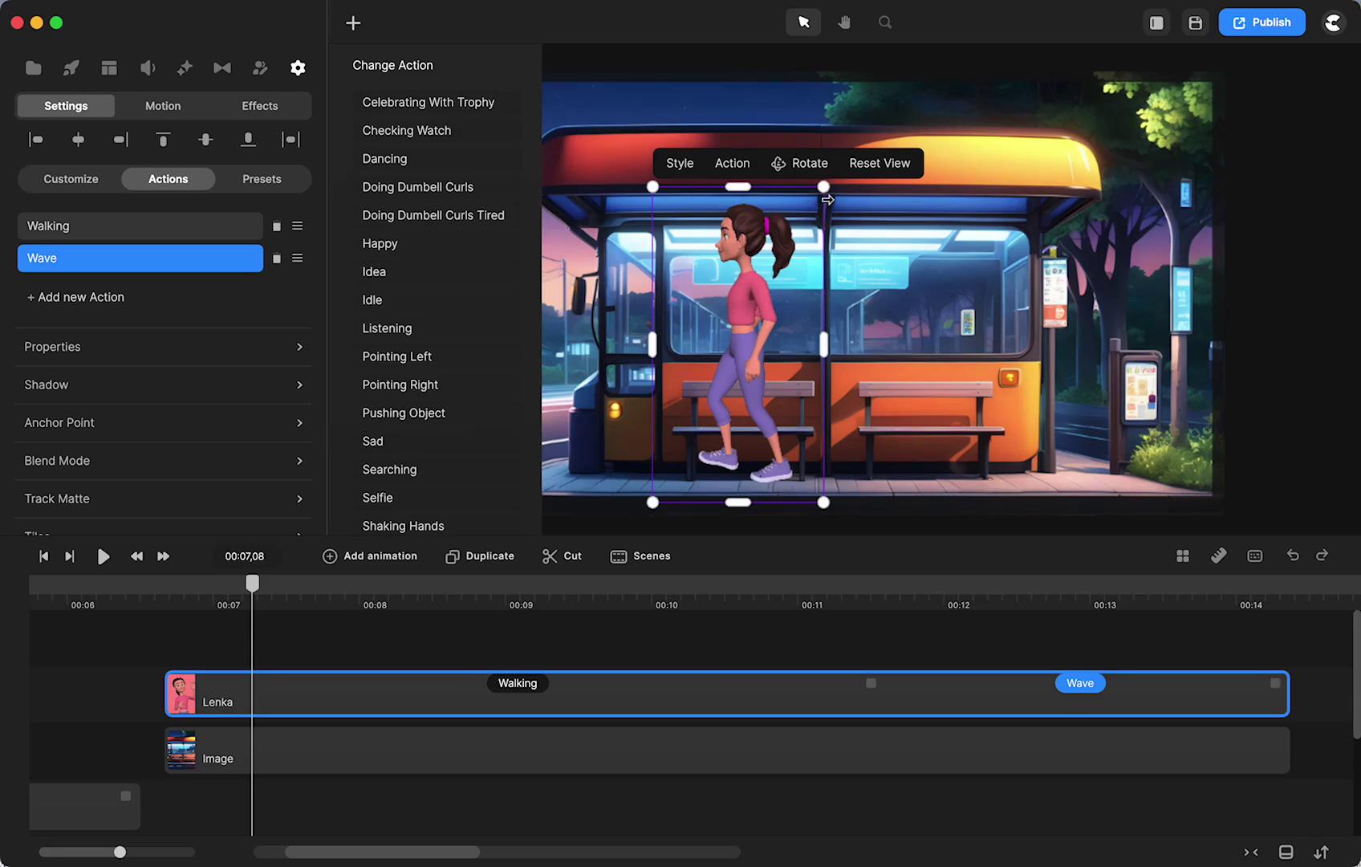
Step: Shrink Lenka to suit the bus stop and nudge her slightly right at 00:11,19
{"action": "left_click_drag", "start_coordinate": [823, 187], "coordinate": [799, 225]}
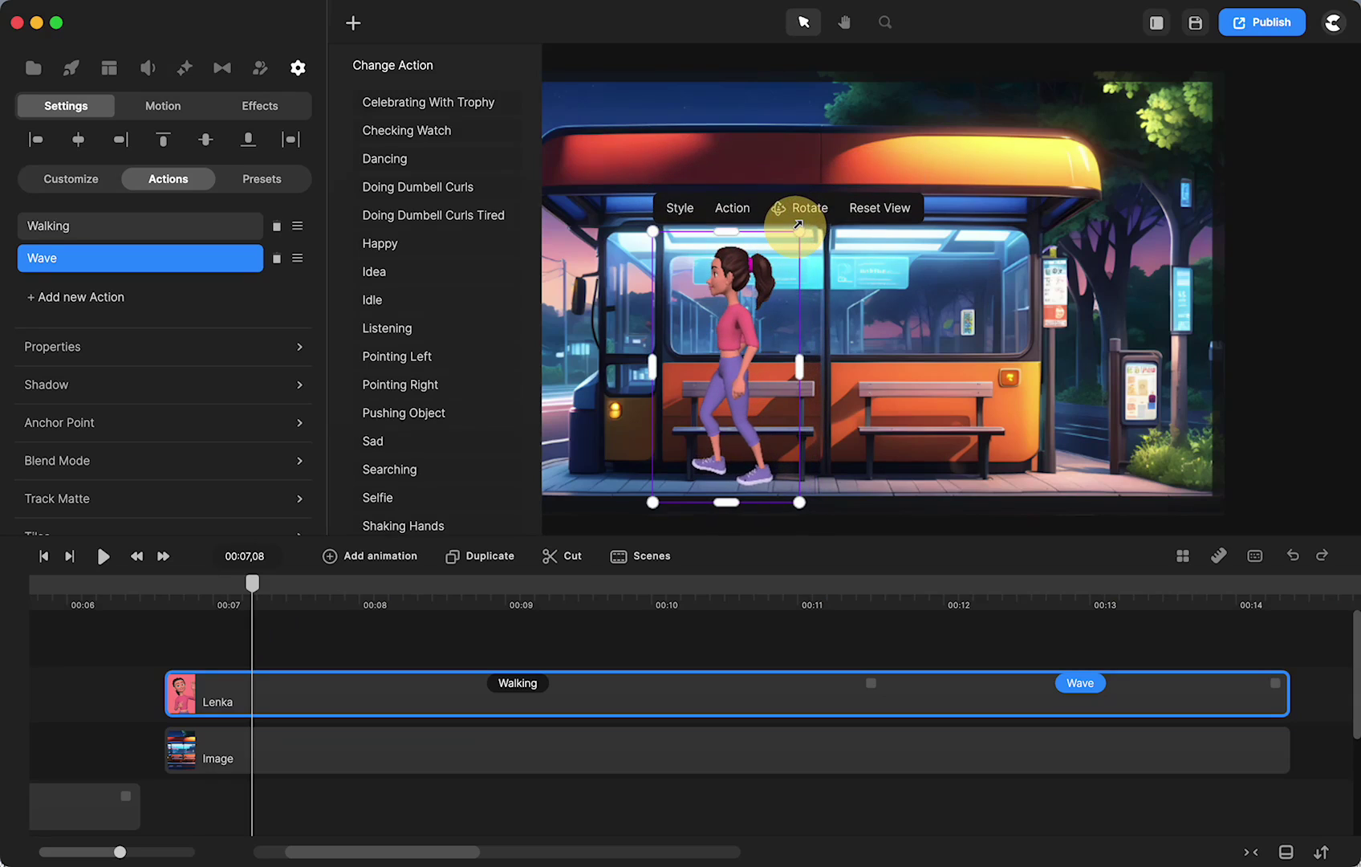
{"action": "left_click", "coordinate": [799, 225]}
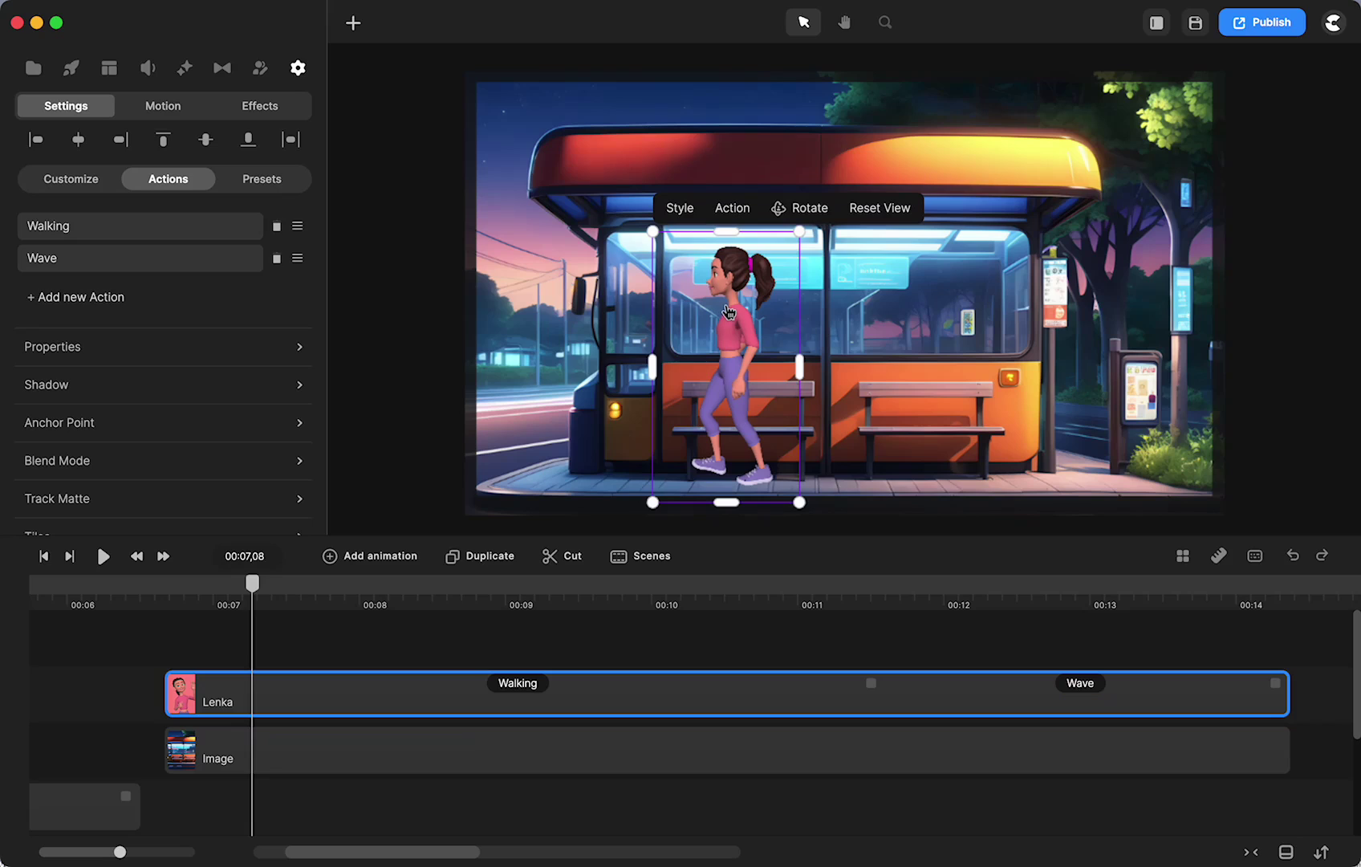
{"action": "left_click_drag", "start_coordinate": [252, 583], "coordinate": [893, 608]}
{"action": "left_click_drag", "start_coordinate": [724, 334], "coordinate": [737, 343]}
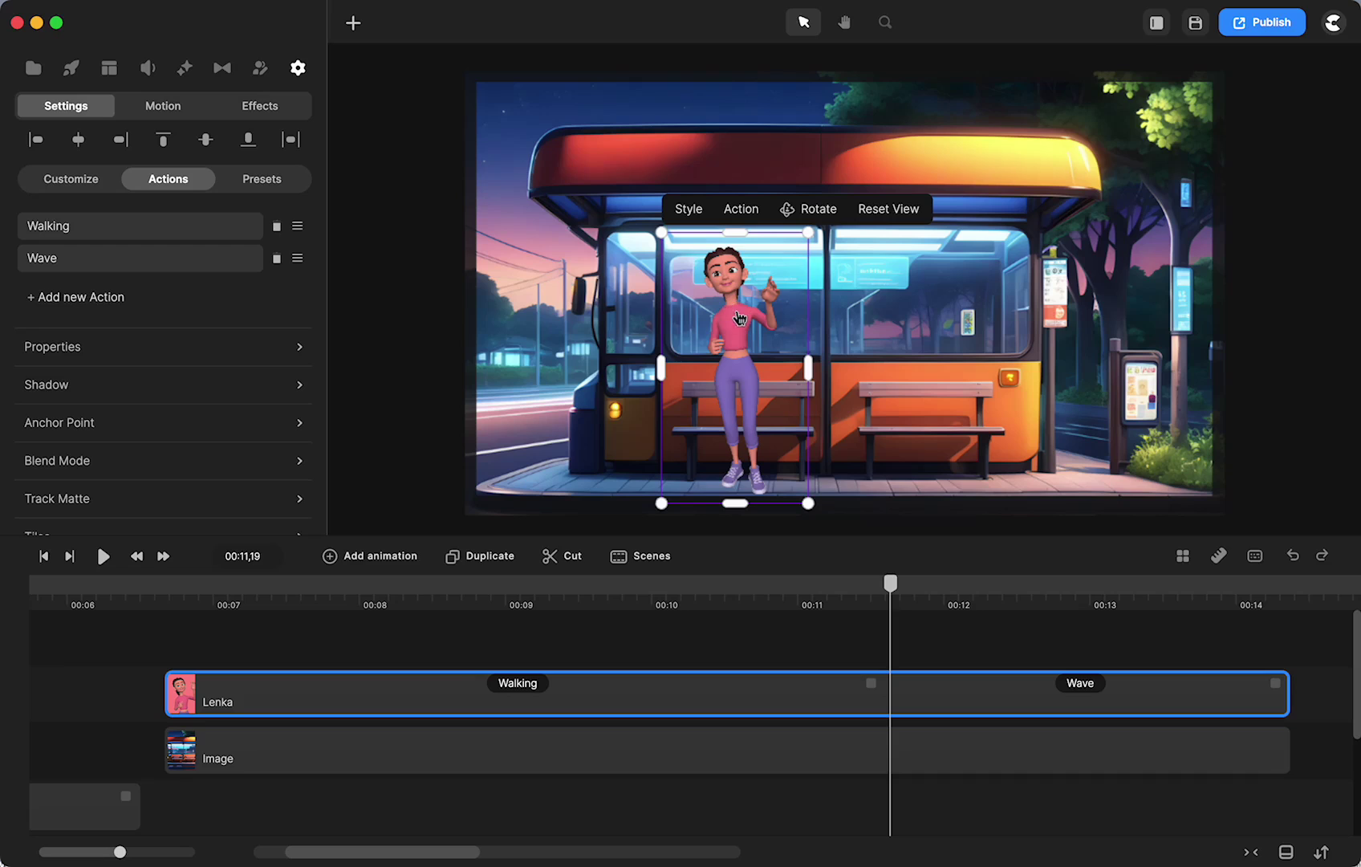
Step: Rotate Lenka to face the front, then scrub from 00:06,24 to 00:11,24 to check
{"action": "left_click_drag", "start_coordinate": [898, 593], "coordinate": [222, 634]}
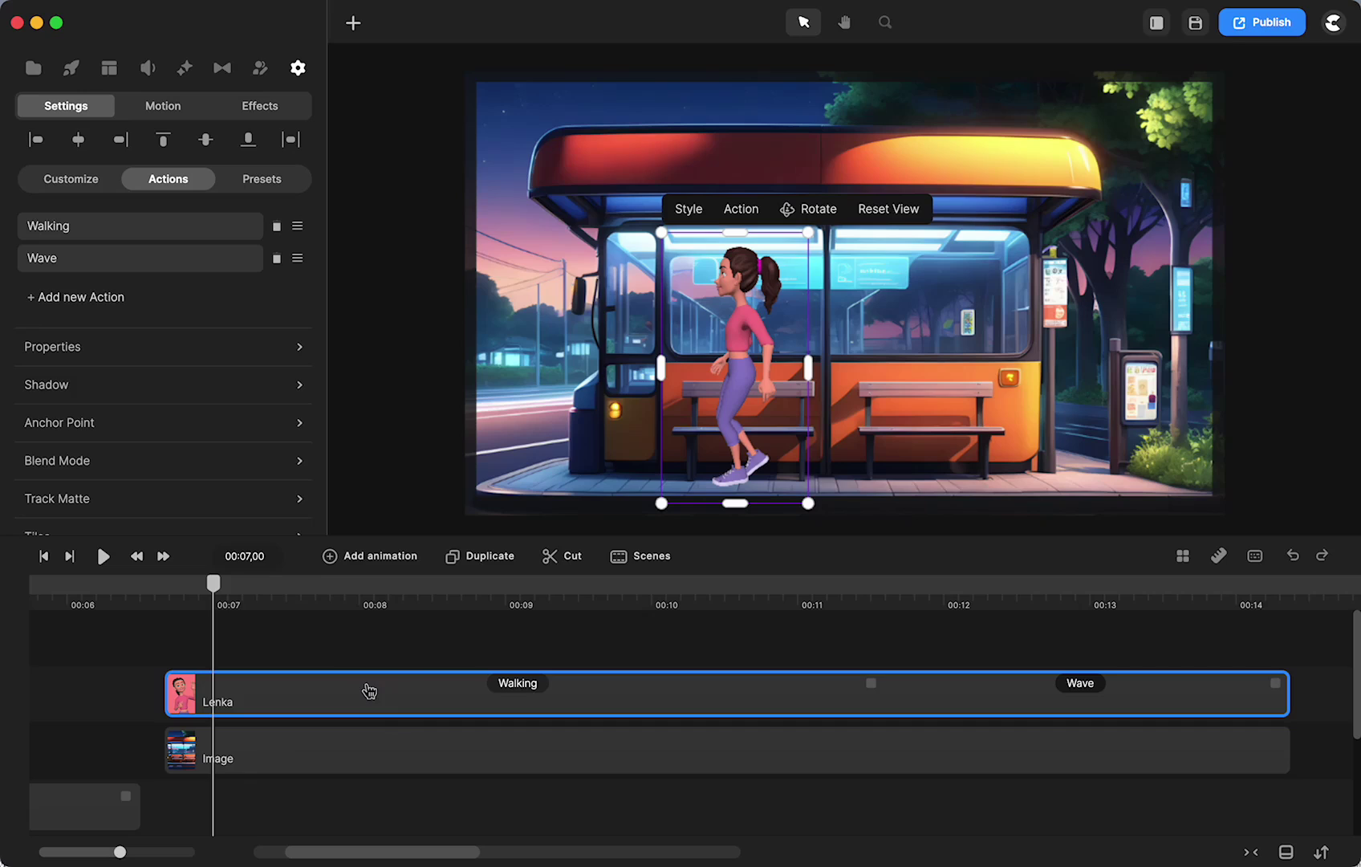
{"action": "left_click", "coordinate": [818, 217]}
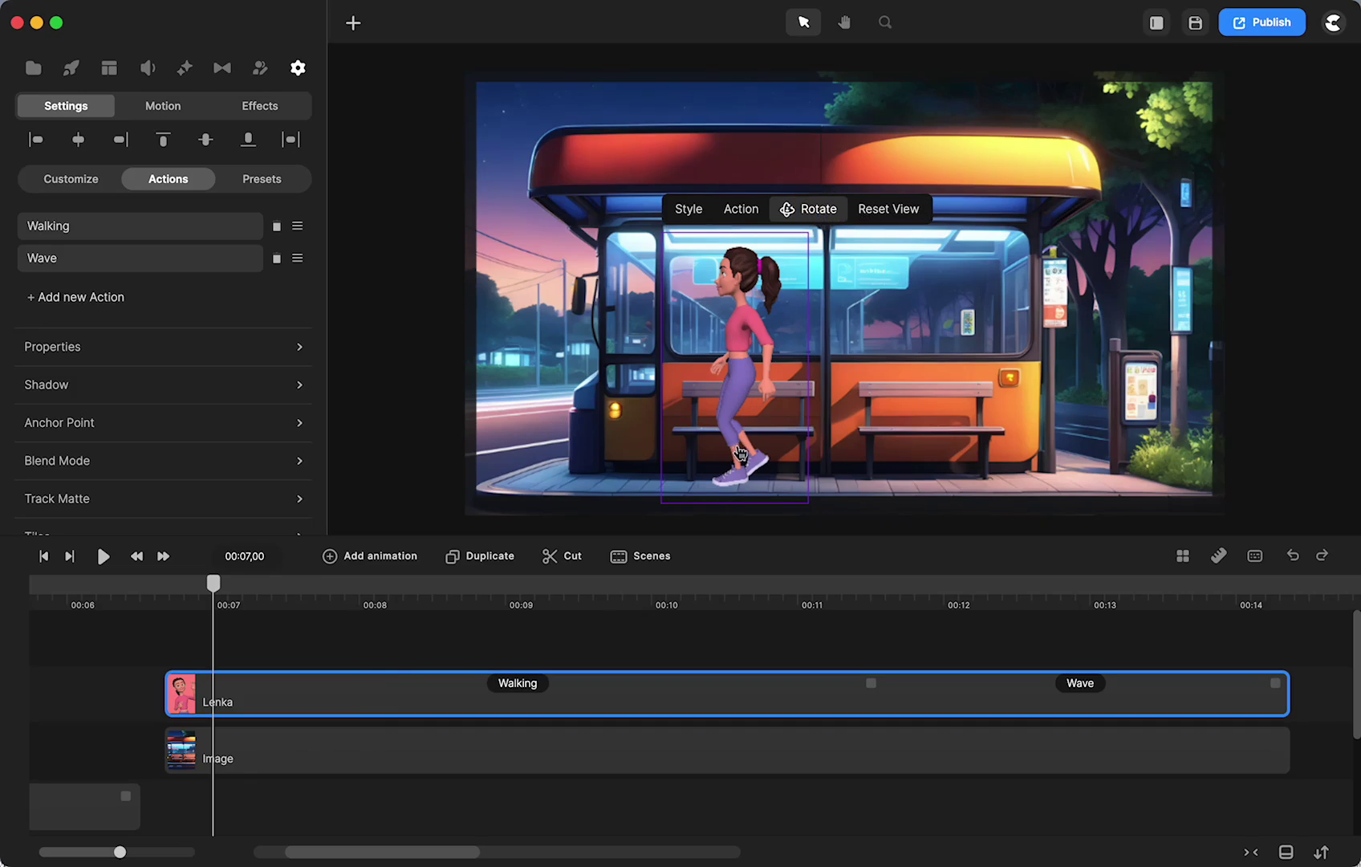
{"action": "left_click_drag", "start_coordinate": [732, 439], "coordinate": [843, 430]}
{"action": "left_click", "coordinate": [809, 210]}
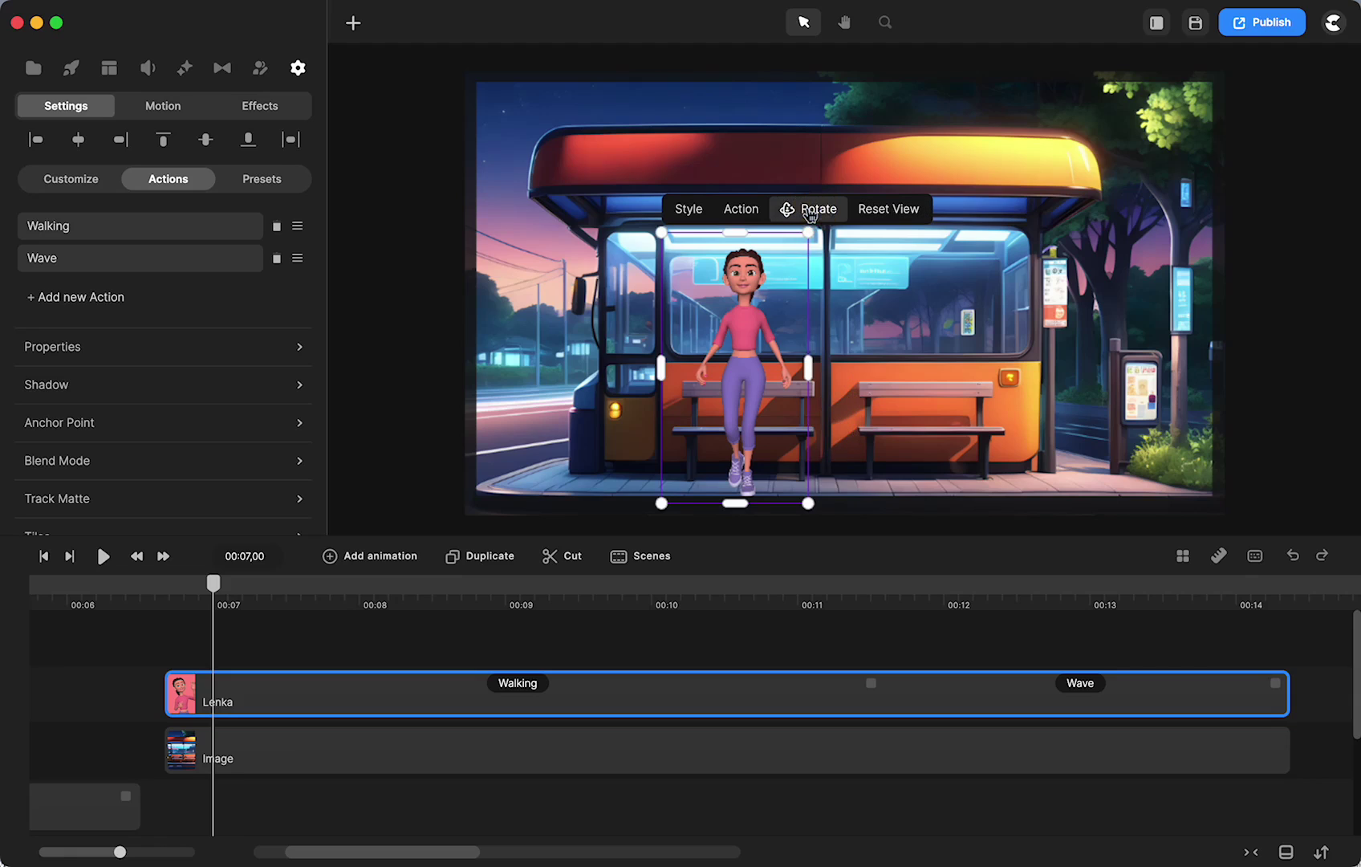
{"action": "left_click_drag", "start_coordinate": [213, 583], "coordinate": [837, 540]}
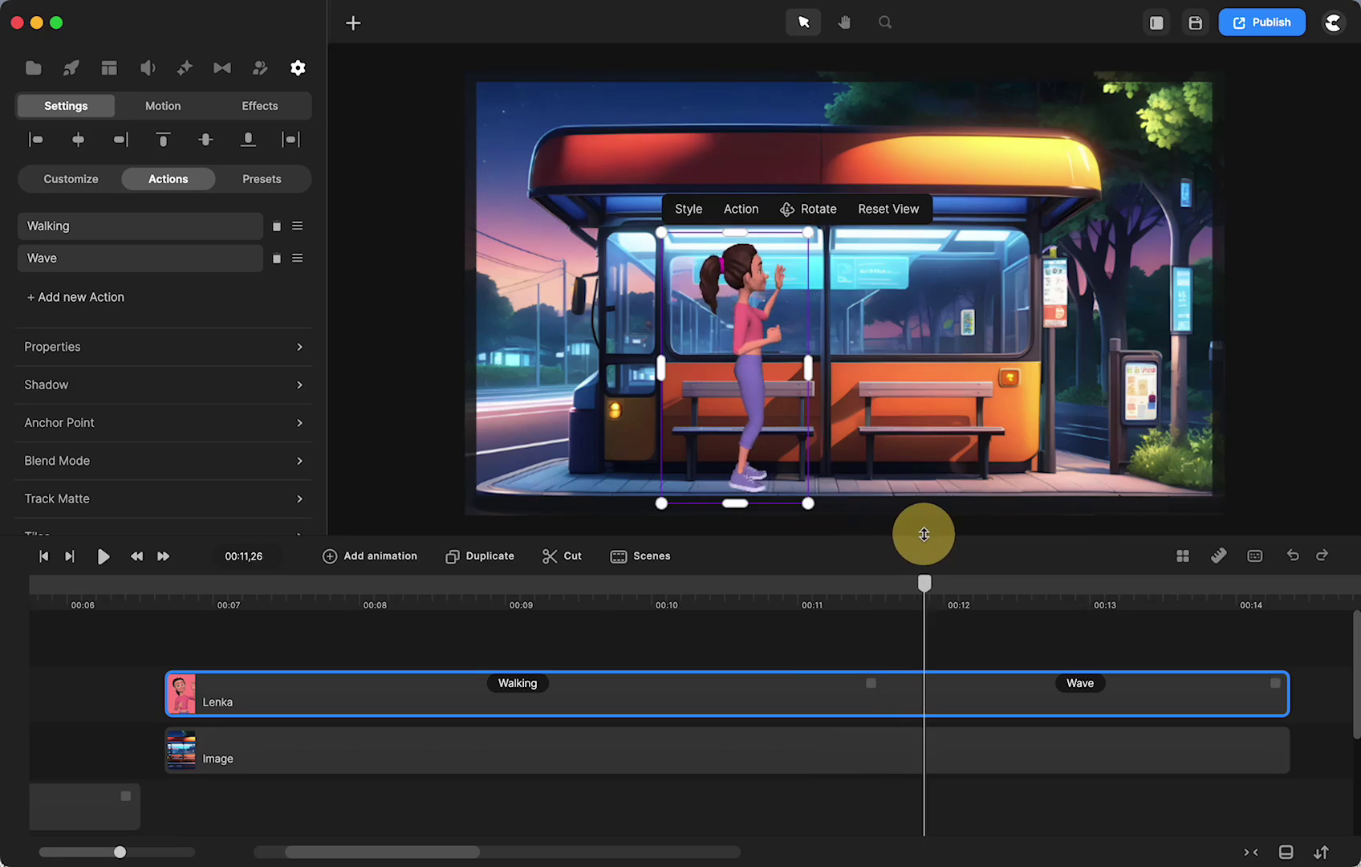
{"action": "left_click_drag", "start_coordinate": [924, 534], "coordinate": [827, 581]}
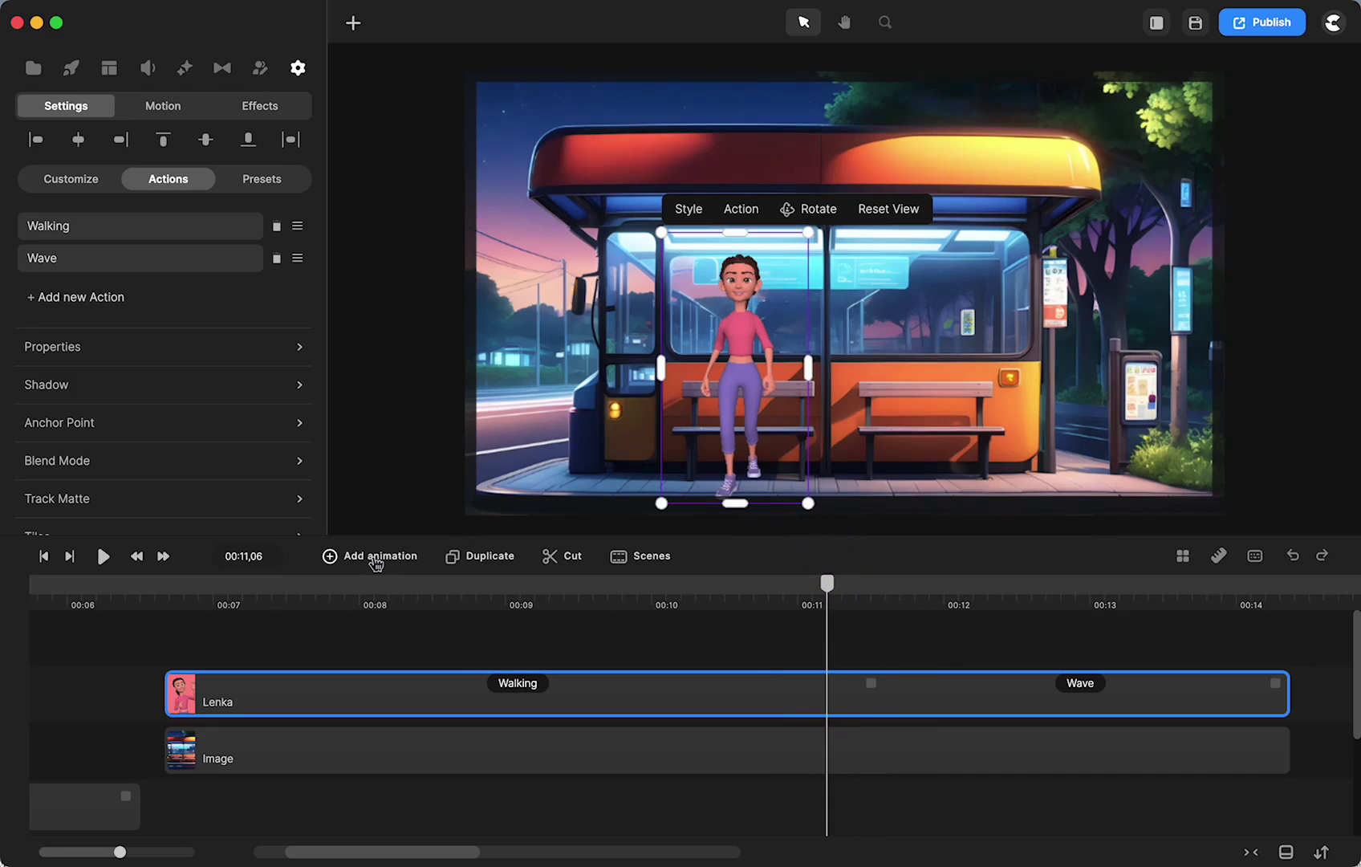
Step: Animate Lenka's Character View with Linear easing, adjust the transition, and reset her front-facing
{"action": "left_click", "coordinate": [376, 564]}
{"action": "left_click", "coordinate": [376, 564]}
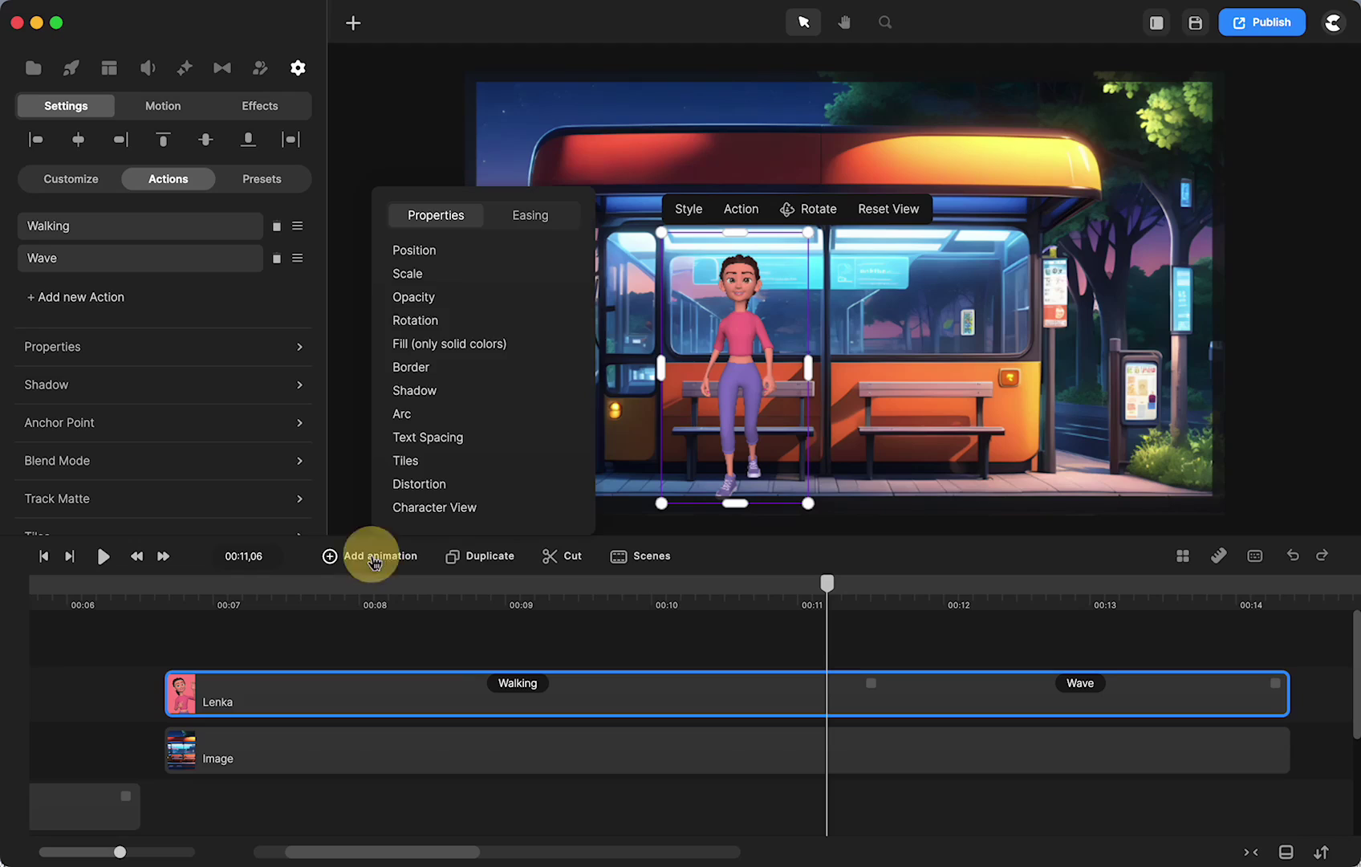
{"action": "left_click", "coordinate": [477, 508]}
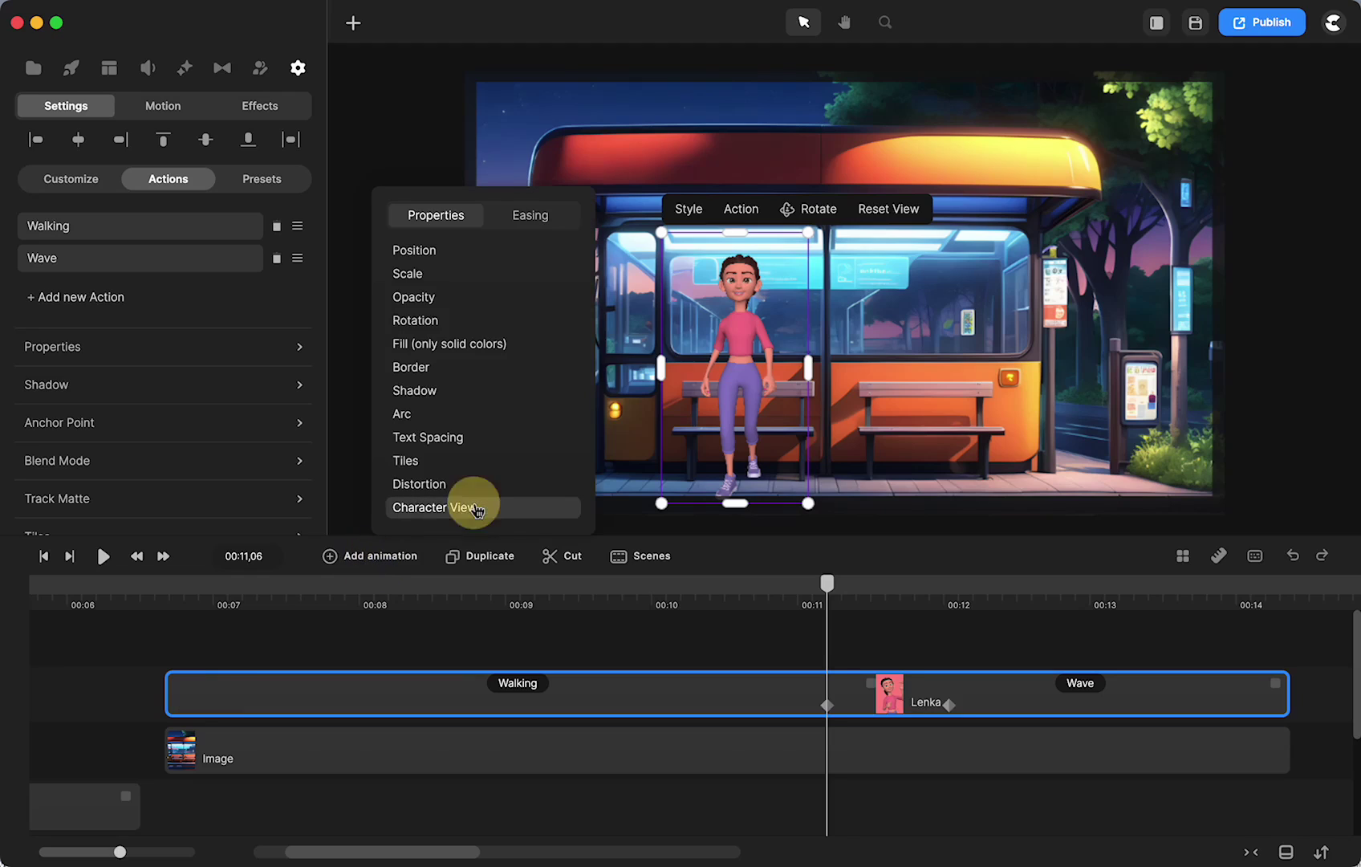
{"action": "left_click", "coordinate": [523, 217]}
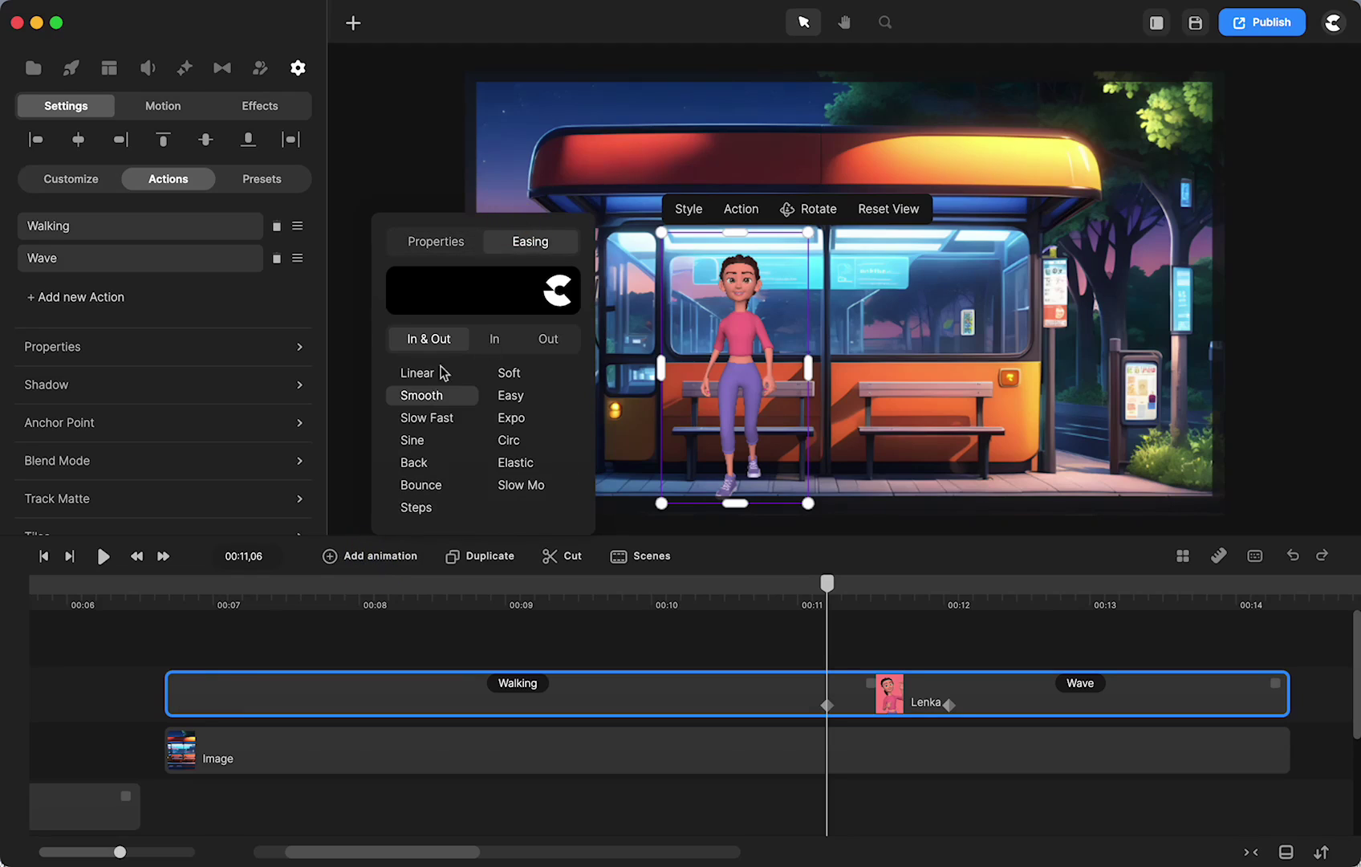
{"action": "left_click", "coordinate": [416, 375]}
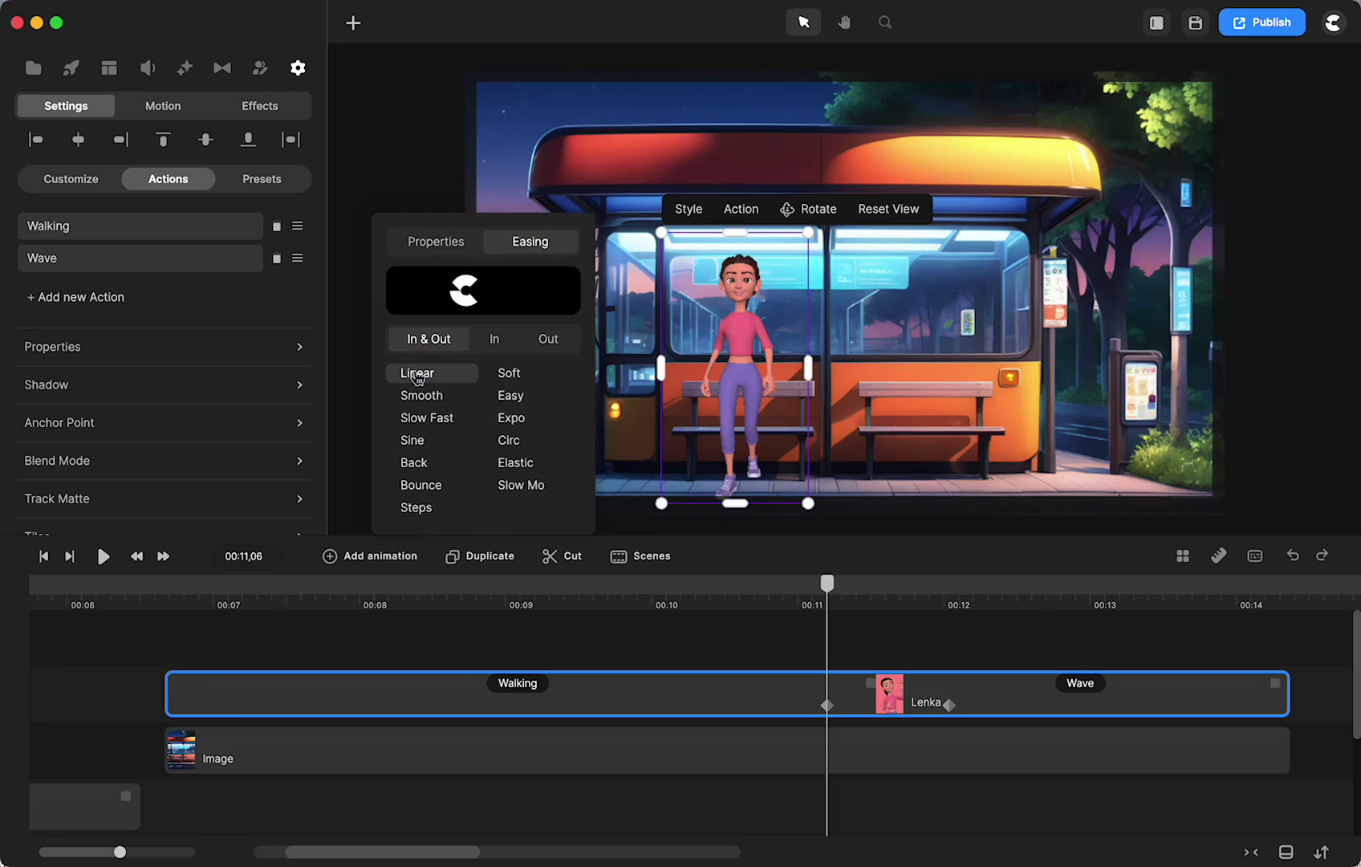
{"action": "left_click_drag", "start_coordinate": [947, 705], "coordinate": [893, 706]}
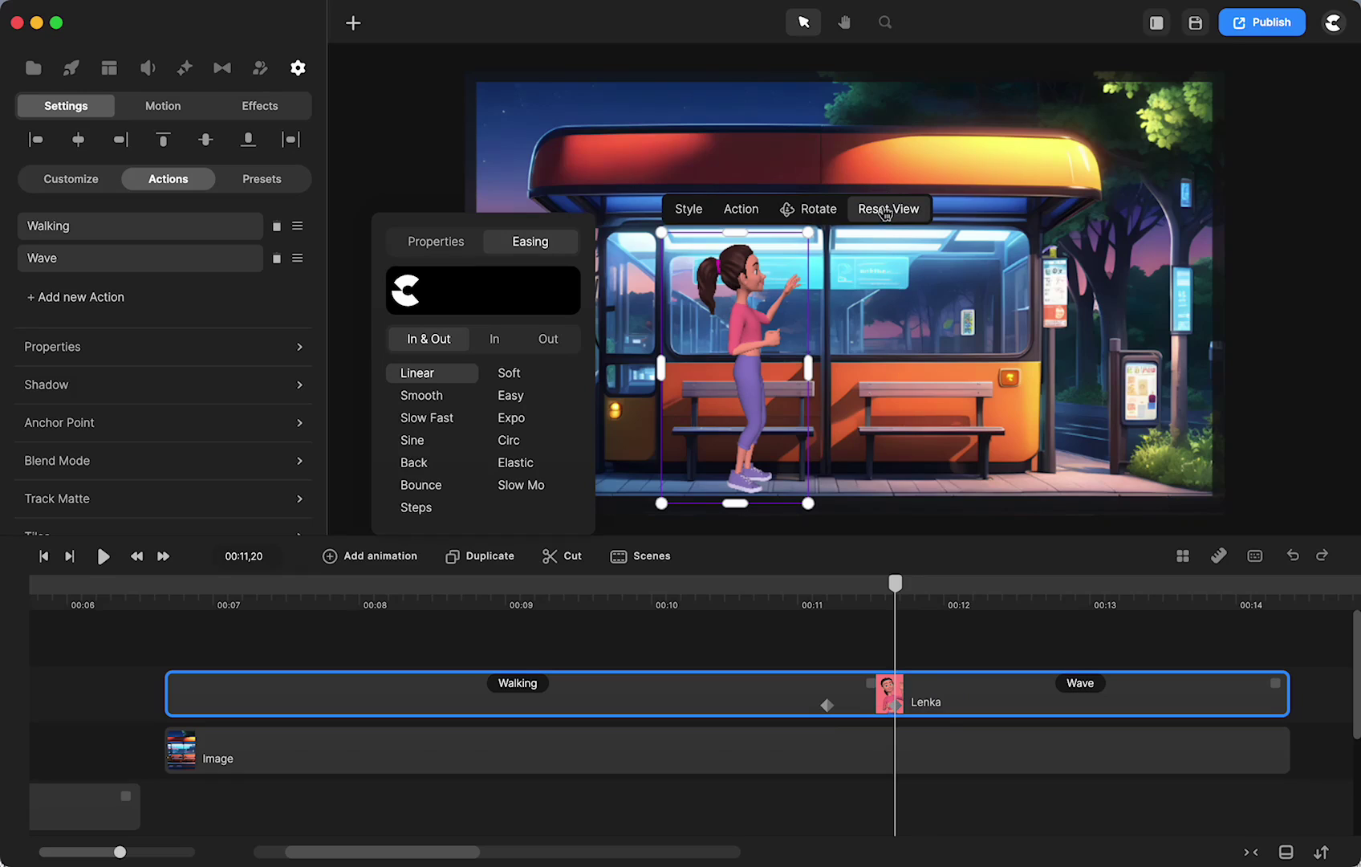
{"action": "left_click", "coordinate": [885, 210]}
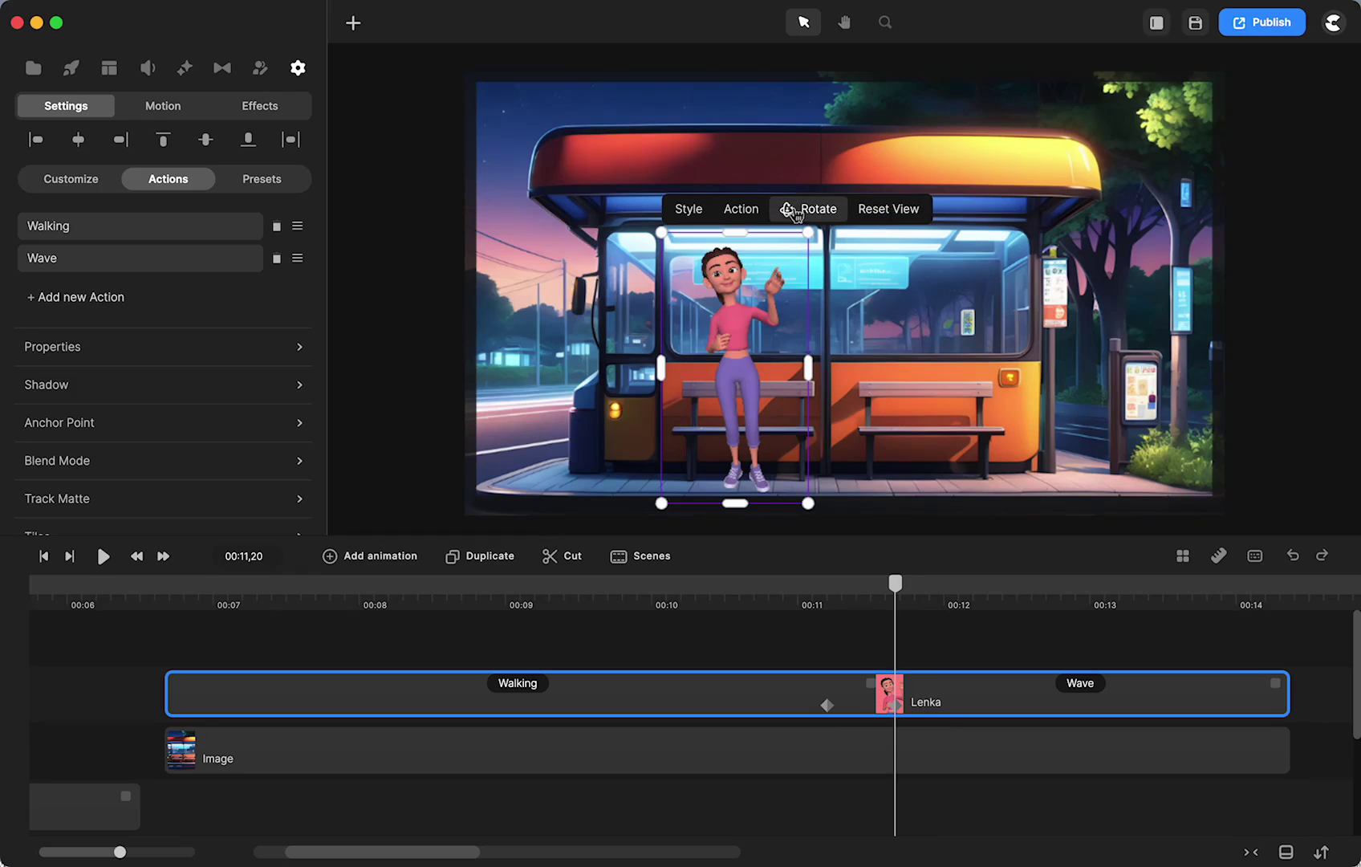
{"action": "left_click_drag", "start_coordinate": [897, 597], "coordinate": [832, 623]}
Step: Shift the walk-to-wave transition point slightly later on Lenka's track
{"action": "scroll", "coordinate": [740, 397], "scroll_direction": "up", "scroll_amount": 5}
{"action": "left_click_drag", "start_coordinate": [829, 704], "coordinate": [836, 705]}
{"action": "mouse_move", "coordinate": [837, 585]}
{"action": "left_mouse_down"}
{"action": "mouse_move", "coordinate": [790, 584]}
{"action": "mouse_move", "coordinate": [855, 592]}
{"action": "mouse_move", "coordinate": [831, 594]}
{"action": "mouse_move", "coordinate": [843, 598]}
{"action": "left_mouse_up"}
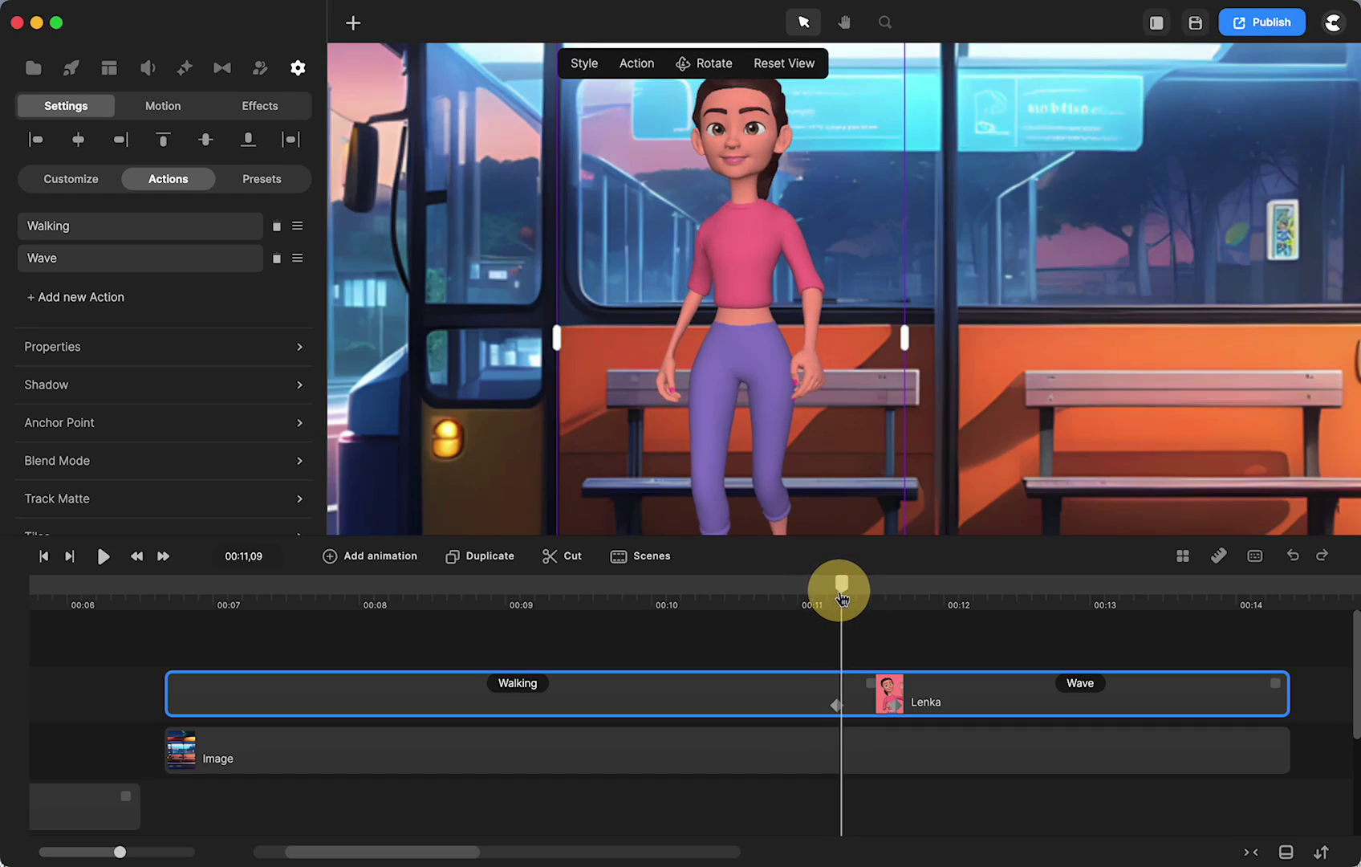
{"action": "left_click_drag", "start_coordinate": [835, 705], "coordinate": [839, 704]}
{"action": "left_click_drag", "start_coordinate": [841, 584], "coordinate": [539, 618]}
Step: Play the animation through the wave, then deselect the clip and scrub back
{"action": "left_click", "coordinate": [105, 557]}
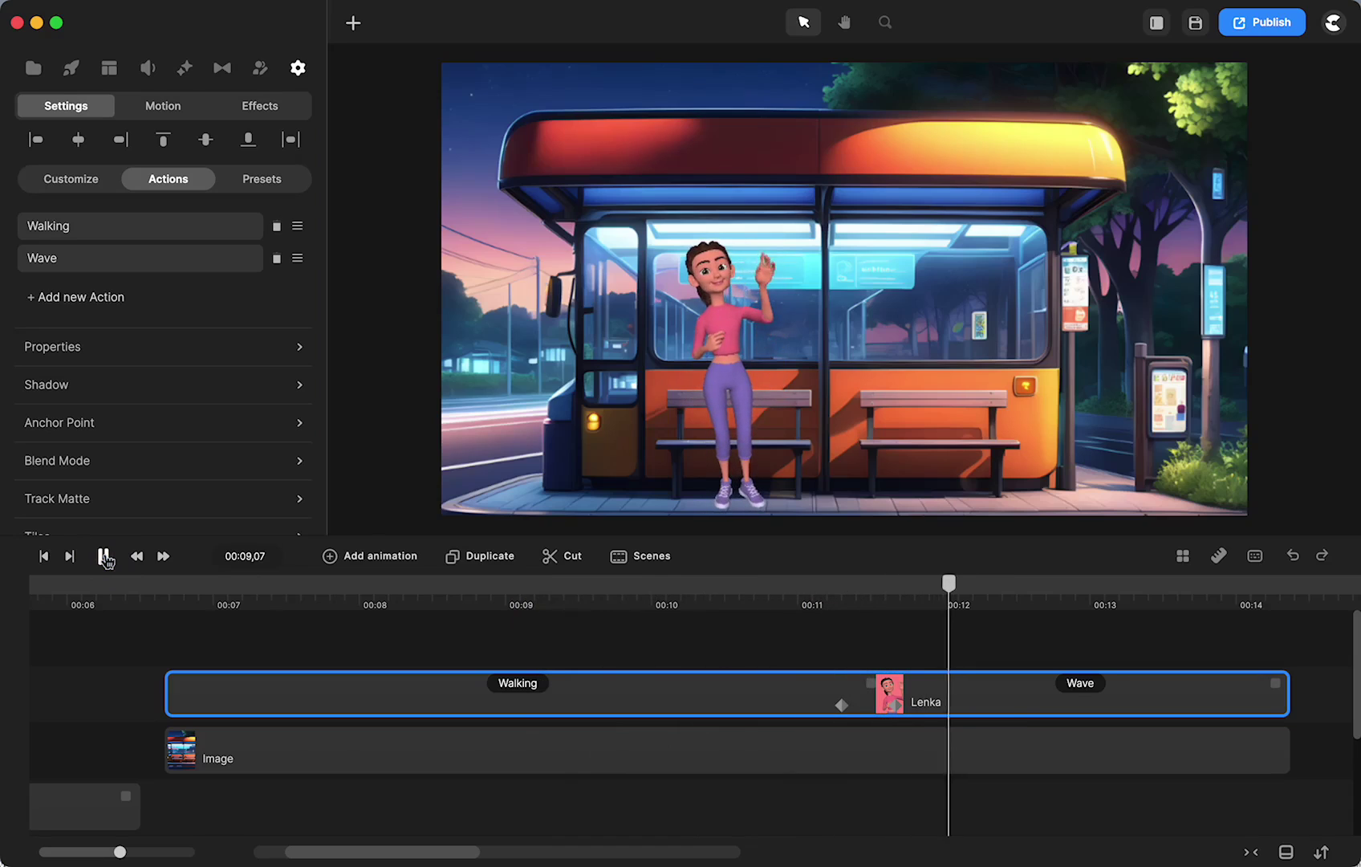
{"action": "left_click", "coordinate": [105, 557]}
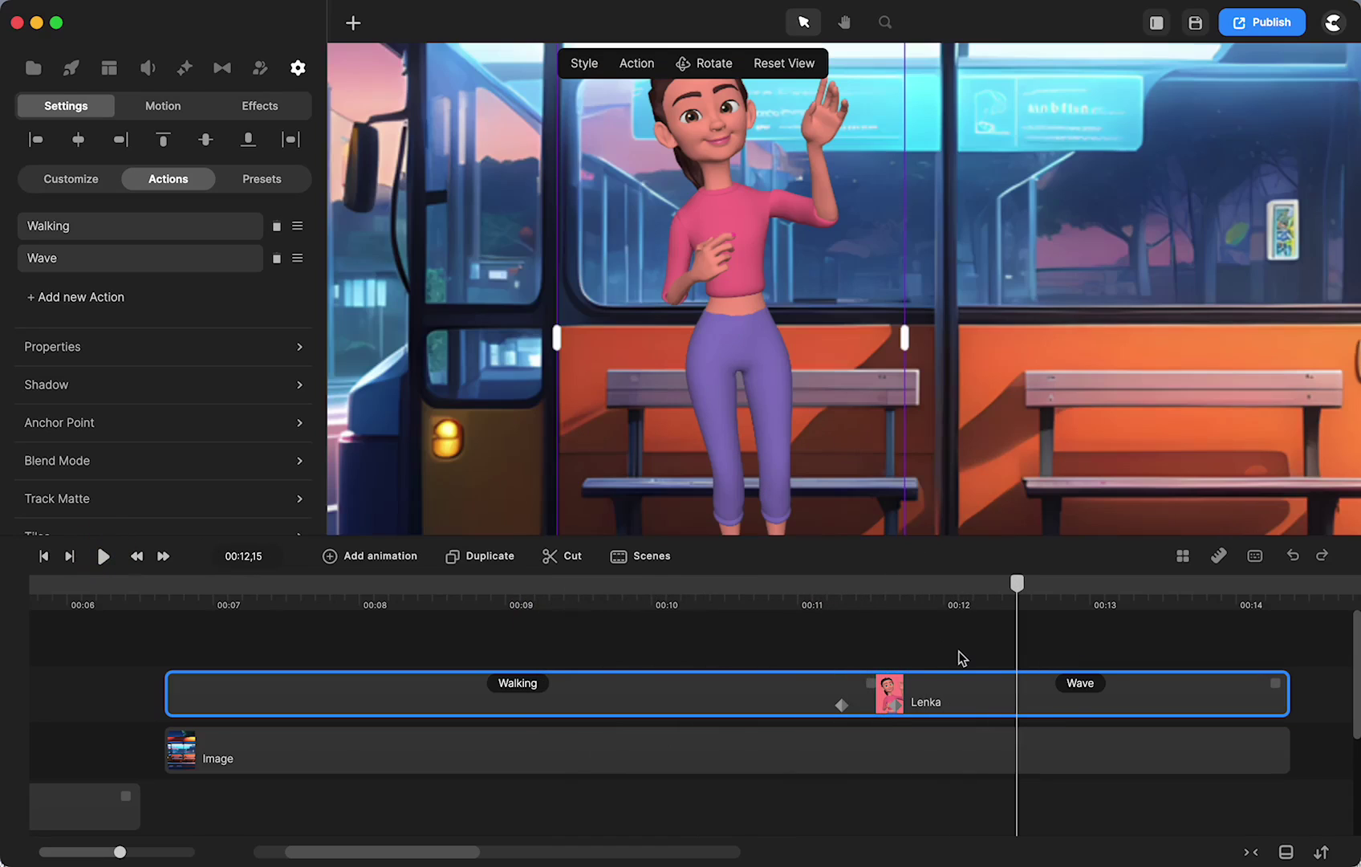
{"action": "left_click", "coordinate": [962, 658]}
{"action": "left_click_drag", "start_coordinate": [1023, 594], "coordinate": [901, 605]}
Step: Turn off Disable Start on the Wave action and scrub to check its beginning
{"action": "left_click", "coordinate": [1082, 684]}
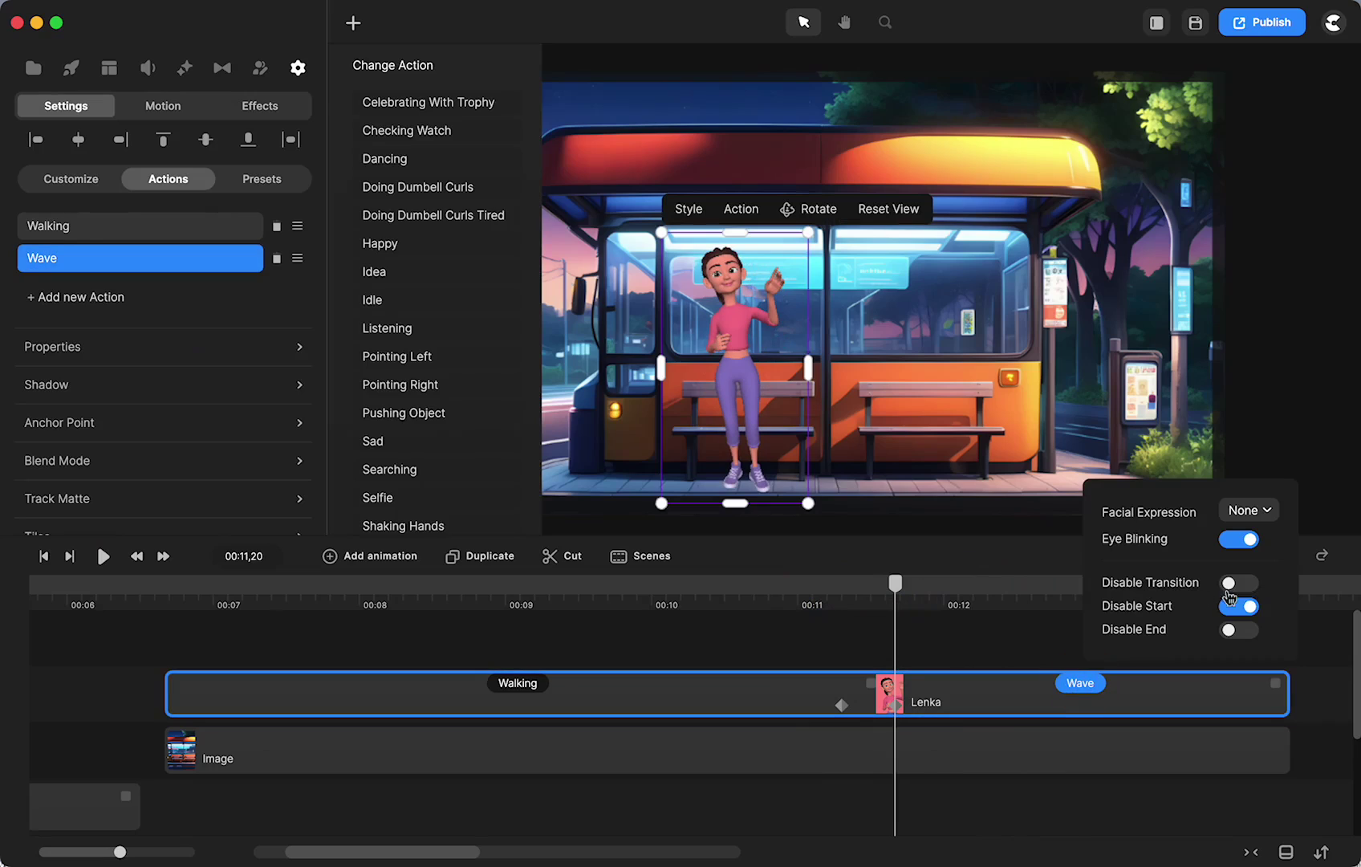
{"action": "left_click", "coordinate": [1254, 612]}
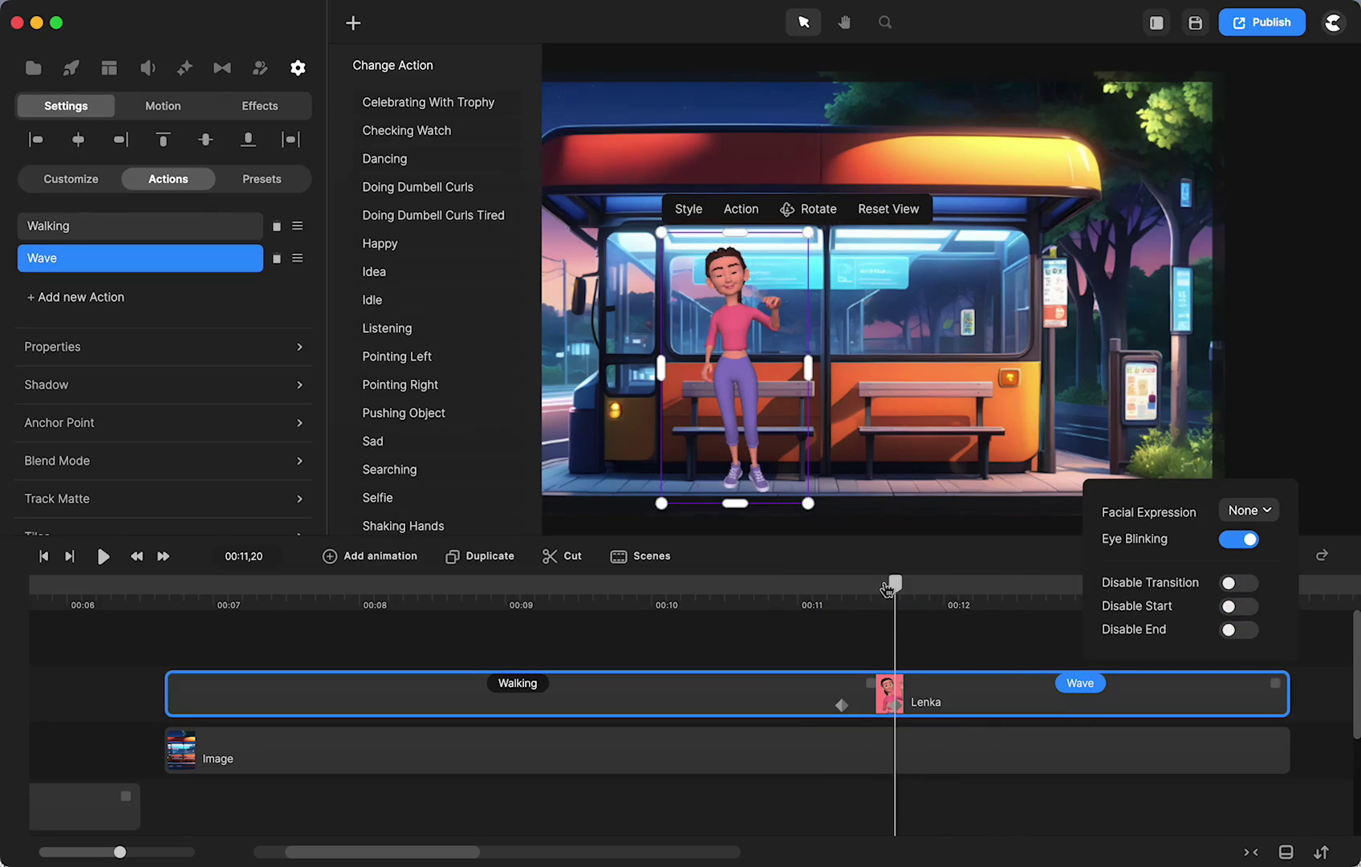
{"action": "left_click_drag", "start_coordinate": [885, 590], "coordinate": [866, 618]}
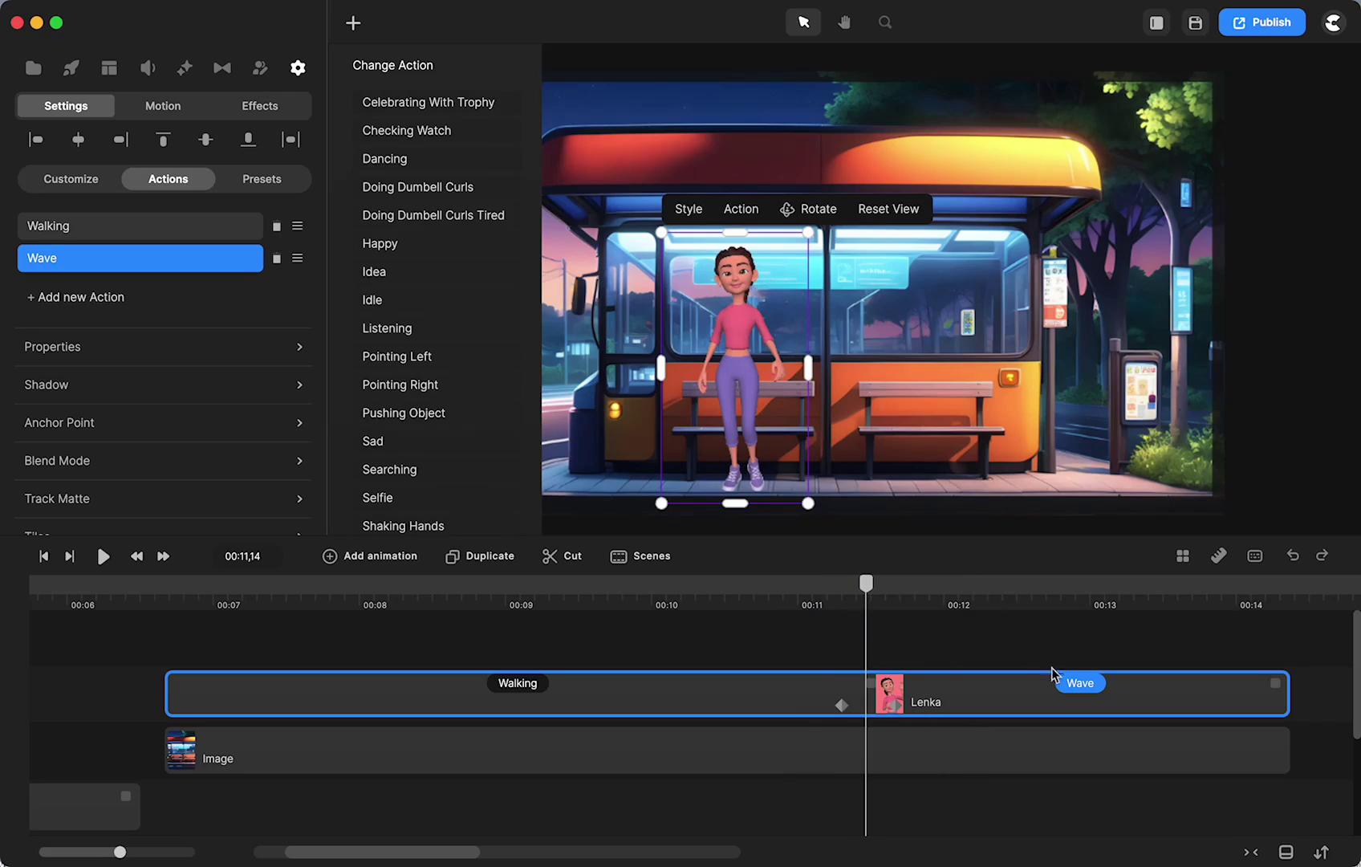
{"action": "left_click", "coordinate": [985, 658]}
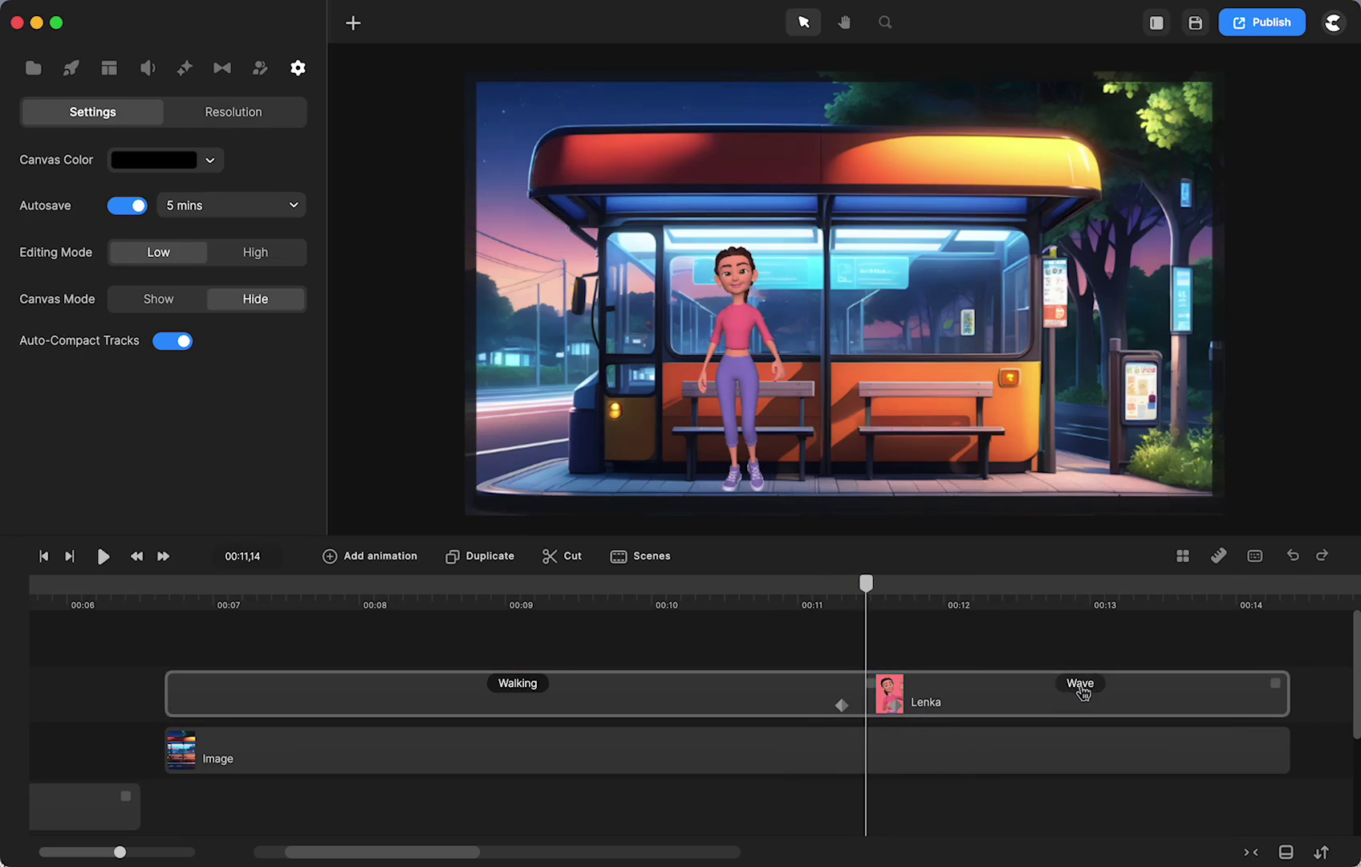
{"action": "left_click", "coordinate": [1082, 687]}
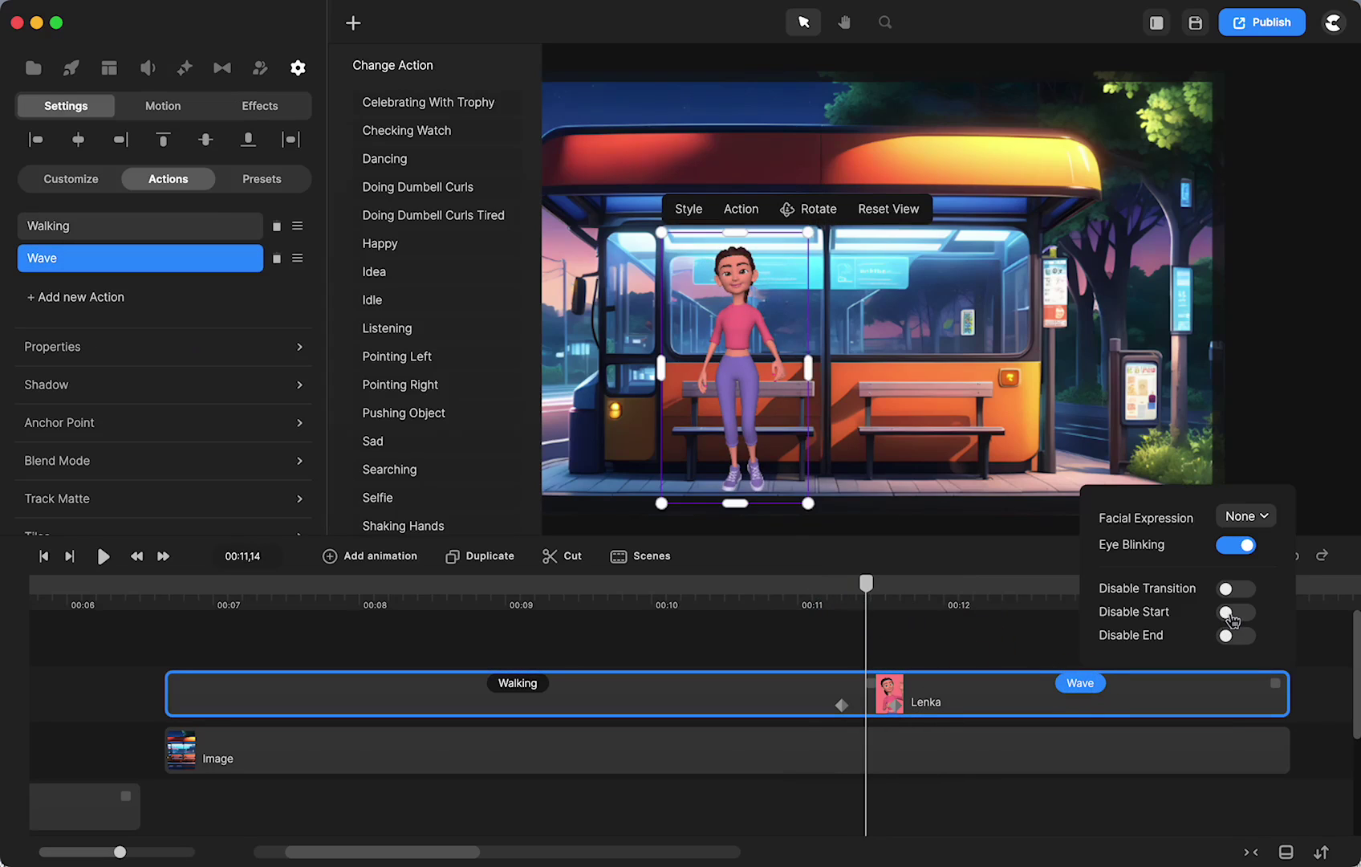
{"action": "left_click_drag", "start_coordinate": [866, 598], "coordinate": [819, 634]}
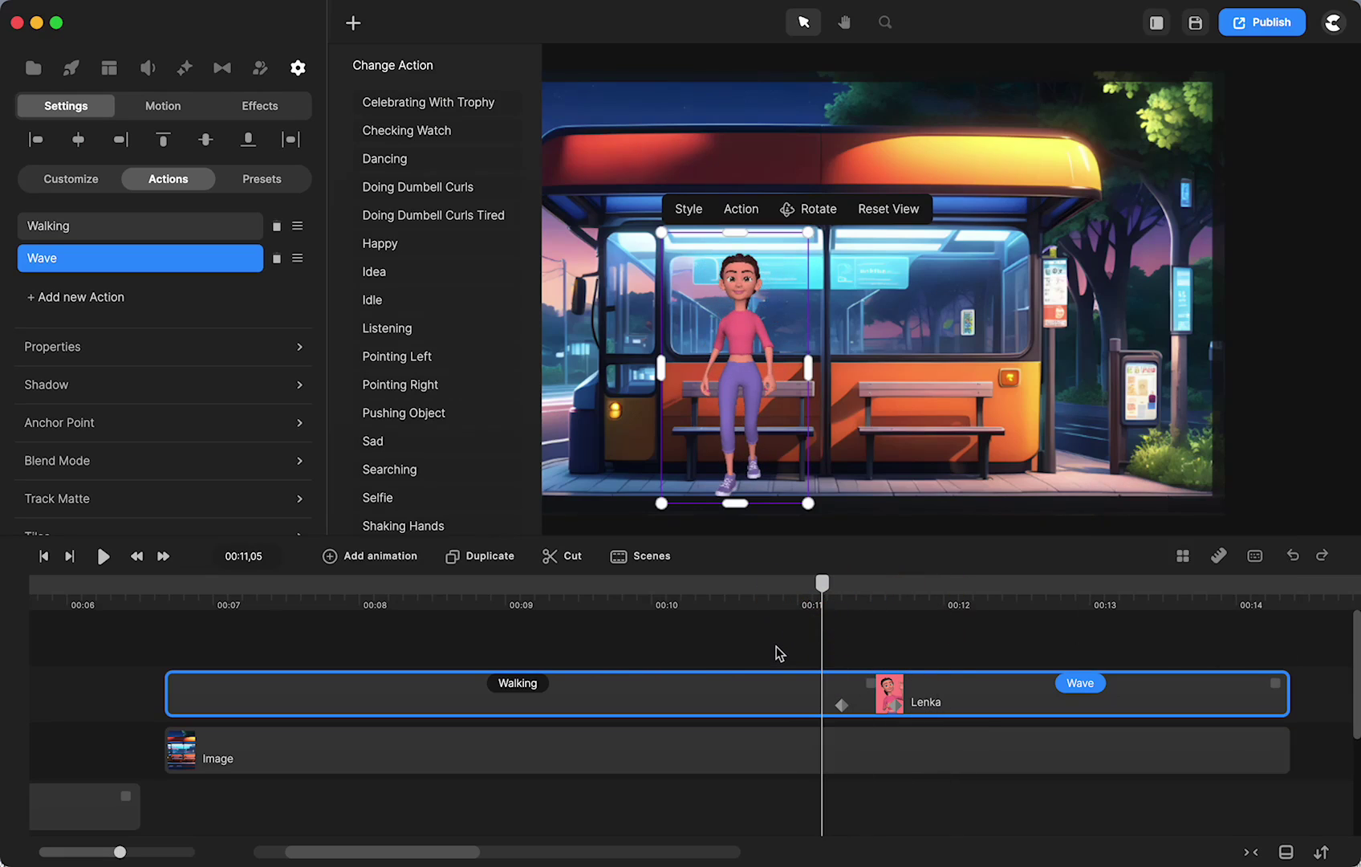
Step: Play the animation from 00:06,22 until the wave
{"action": "left_click", "coordinate": [173, 600]}
{"action": "left_click", "coordinate": [103, 556]}
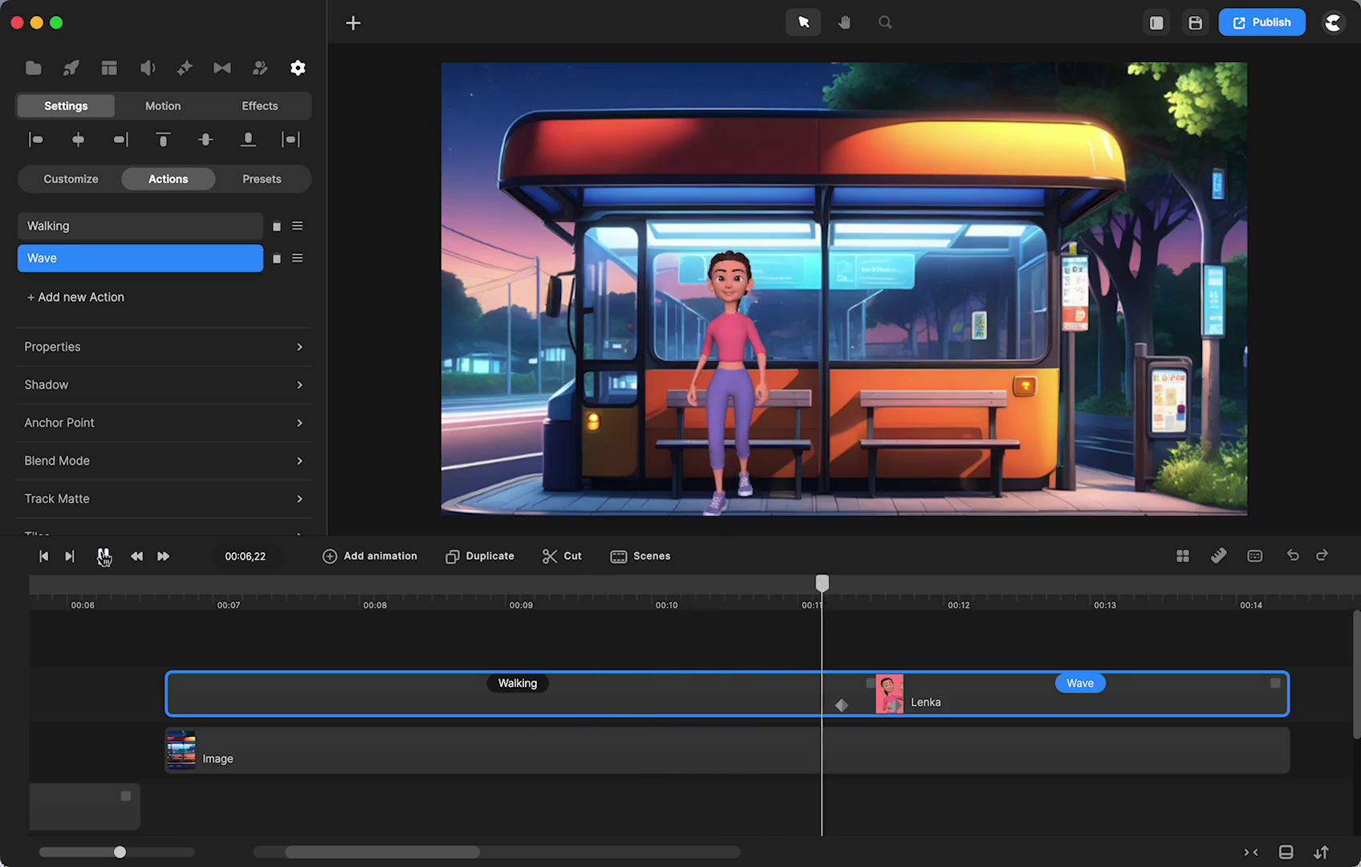
{"action": "left_click", "coordinate": [104, 556]}
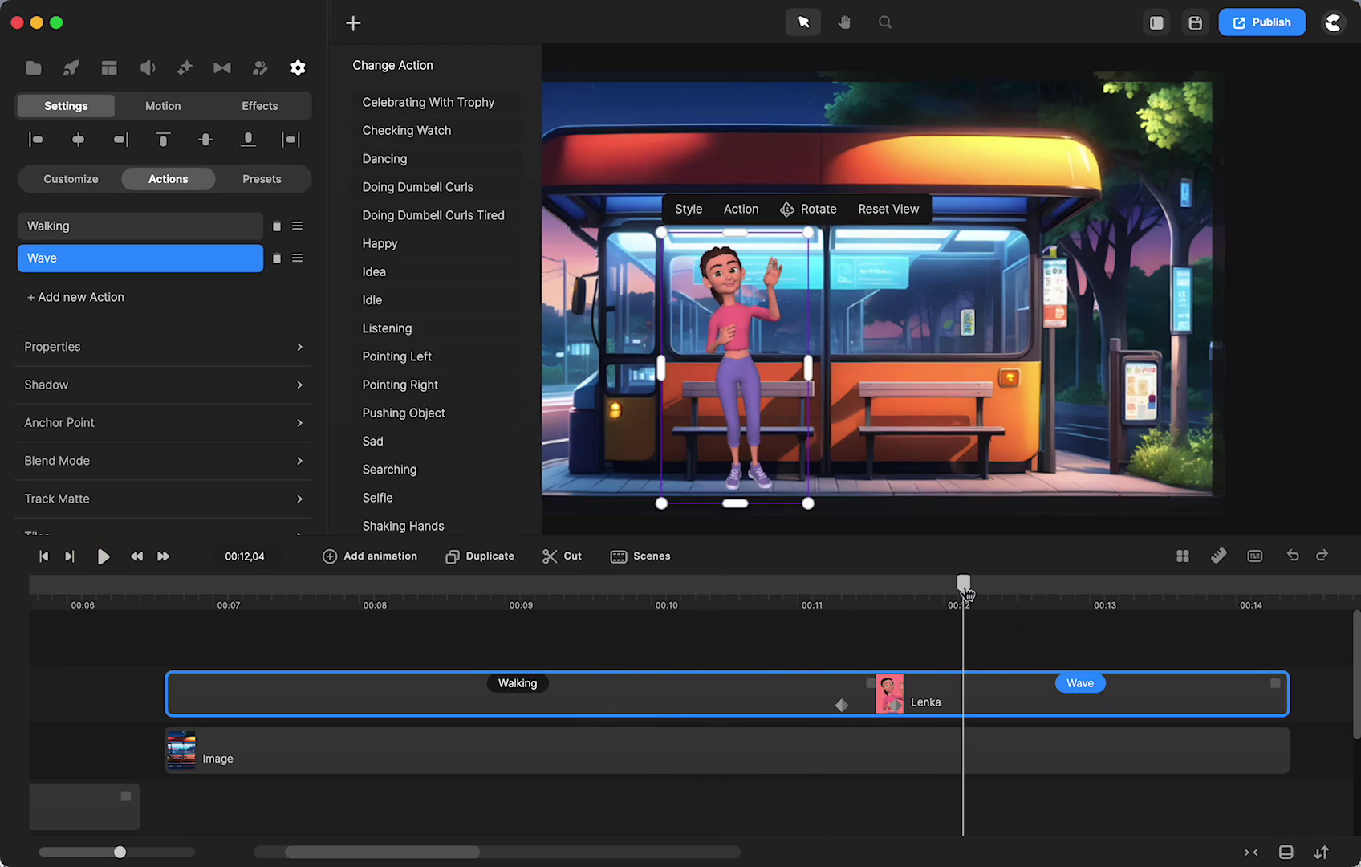
Step: Wrap Lenka's clip in a Group from its track's right-click menu
{"action": "left_click_drag", "start_coordinate": [966, 592], "coordinate": [679, 634]}
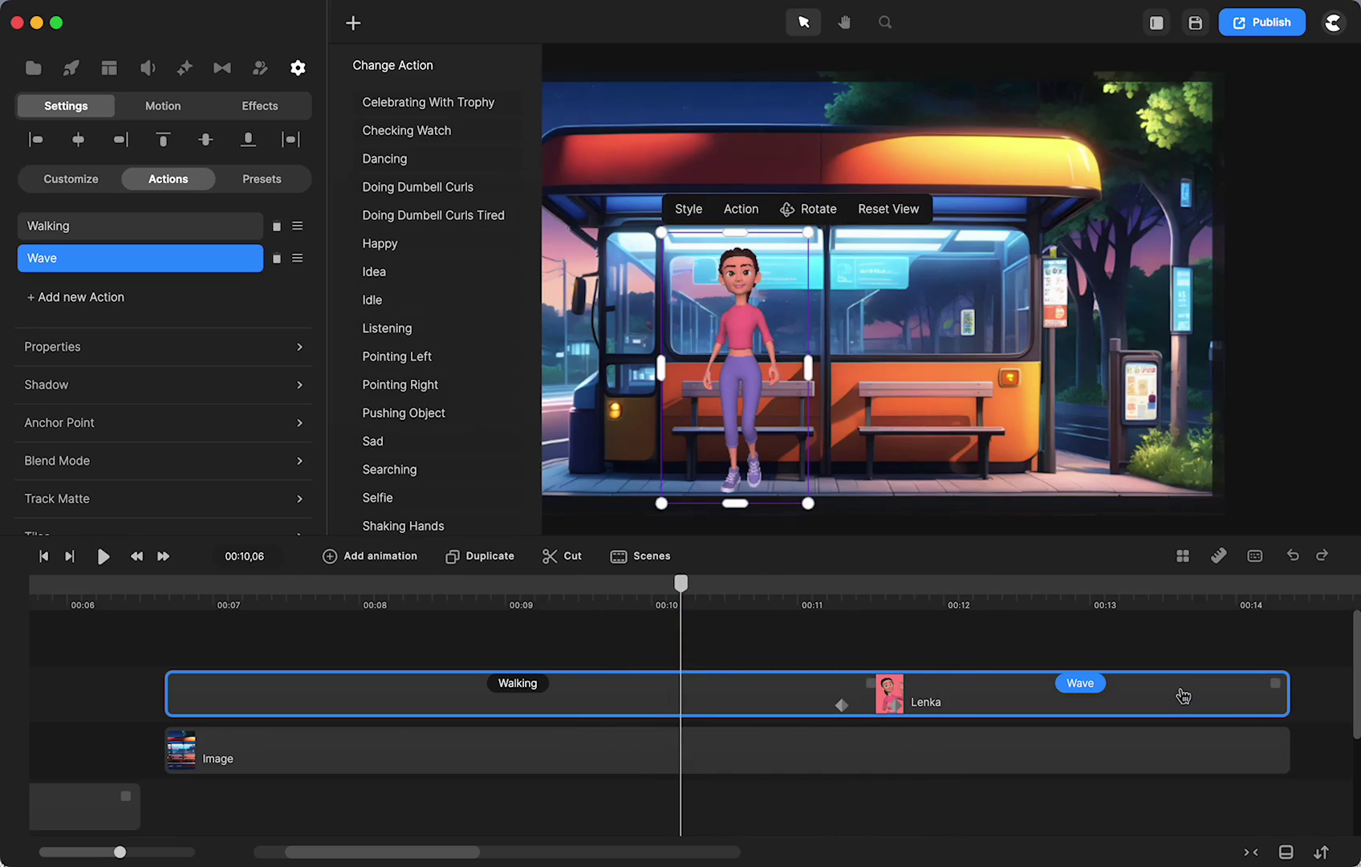
{"action": "left_click", "coordinate": [1172, 683]}
{"action": "left_click", "coordinate": [1167, 648]}
{"action": "left_click", "coordinate": [1189, 696]}
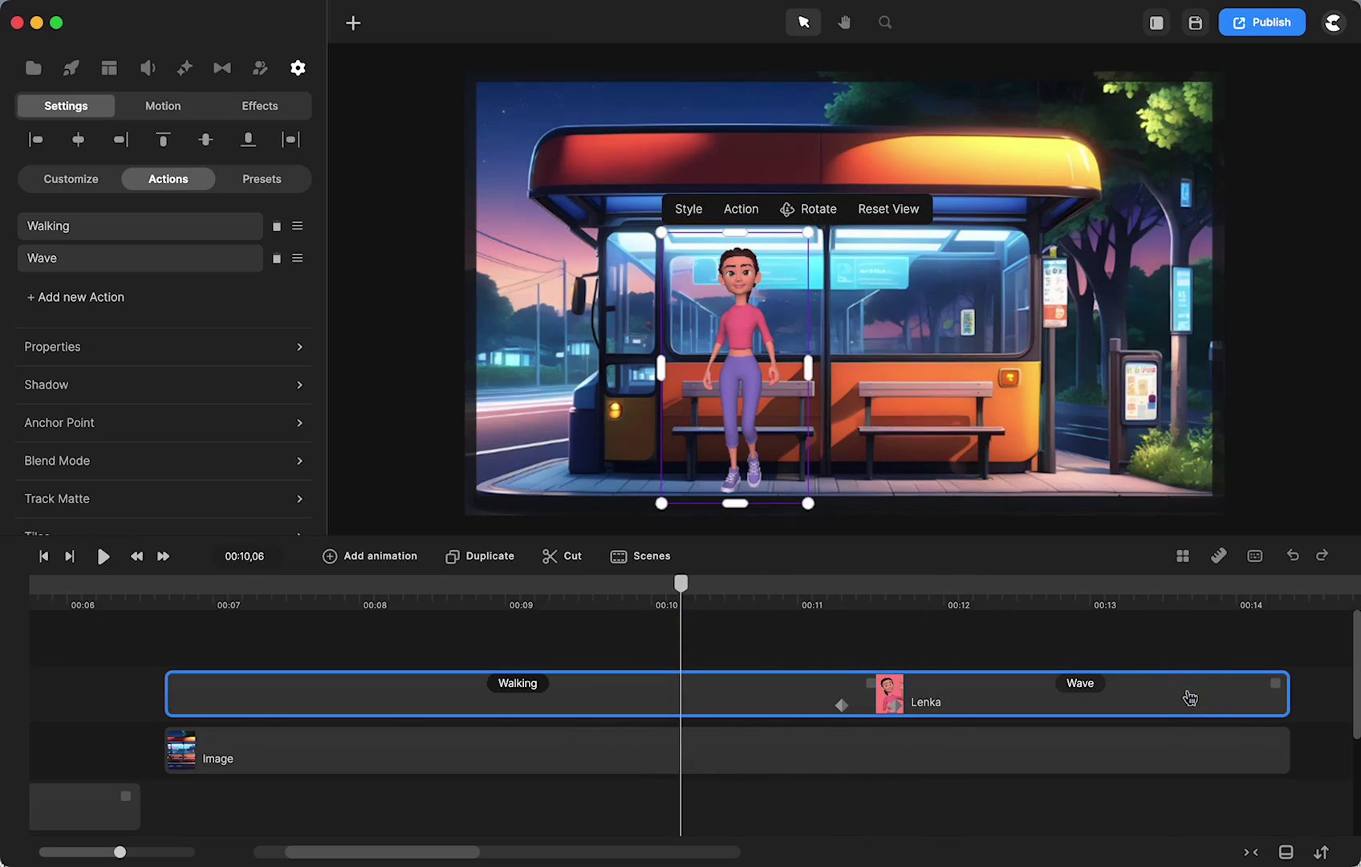
{"action": "right_click", "coordinate": [1189, 696]}
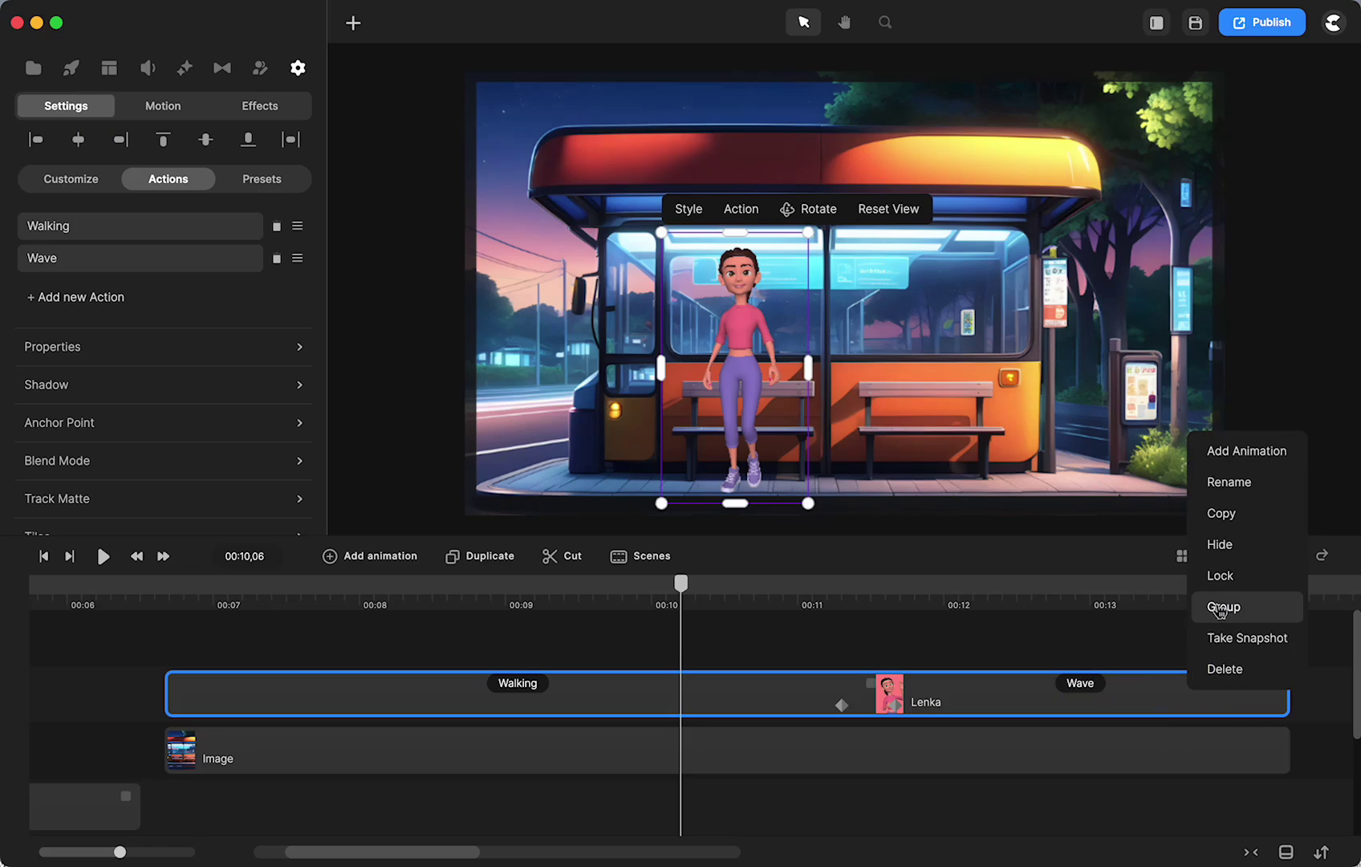
{"action": "left_click", "coordinate": [1220, 609]}
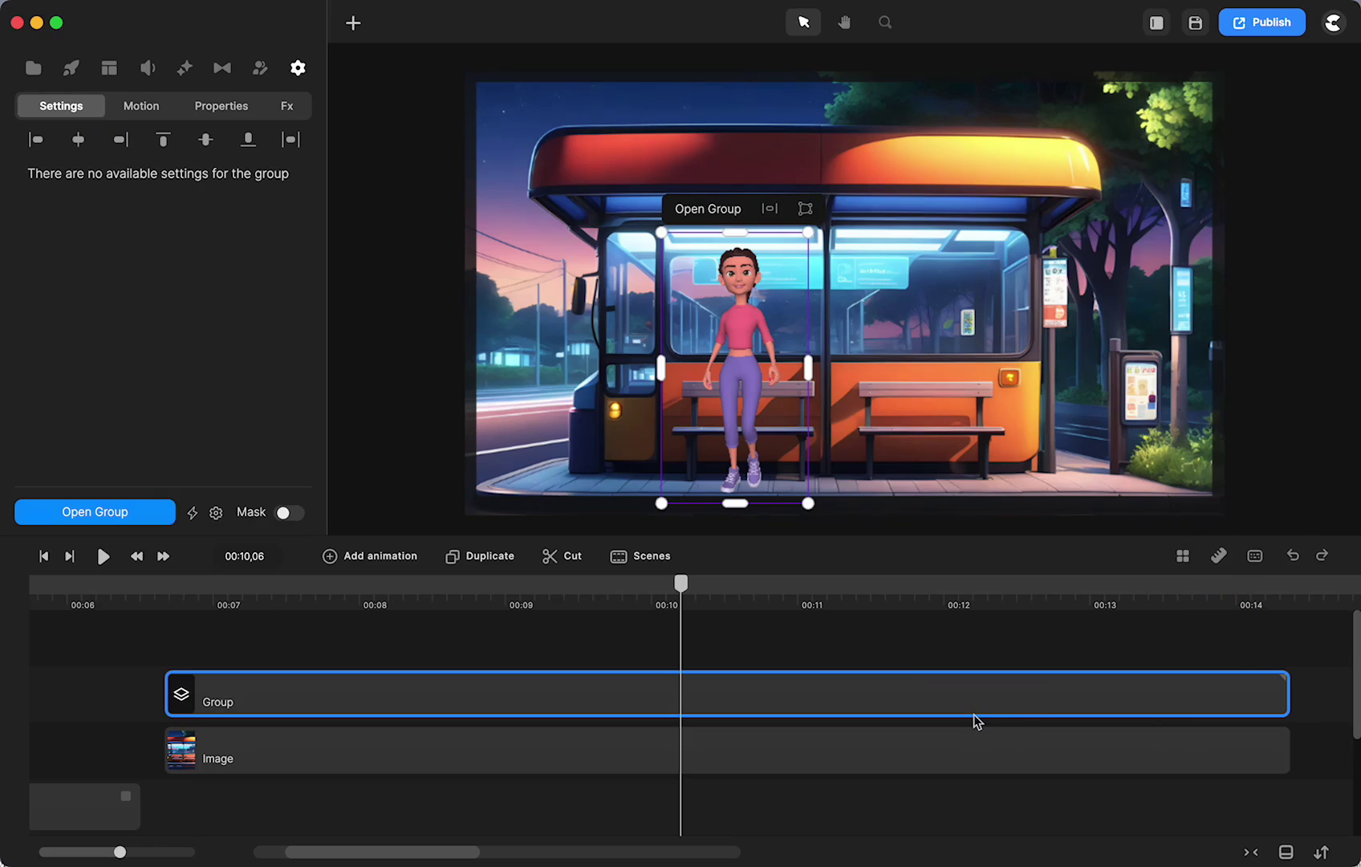
Step: Open the group to view its contents, then collapse it back to one clip
{"action": "left_click_drag", "start_coordinate": [681, 589], "coordinate": [505, 637]}
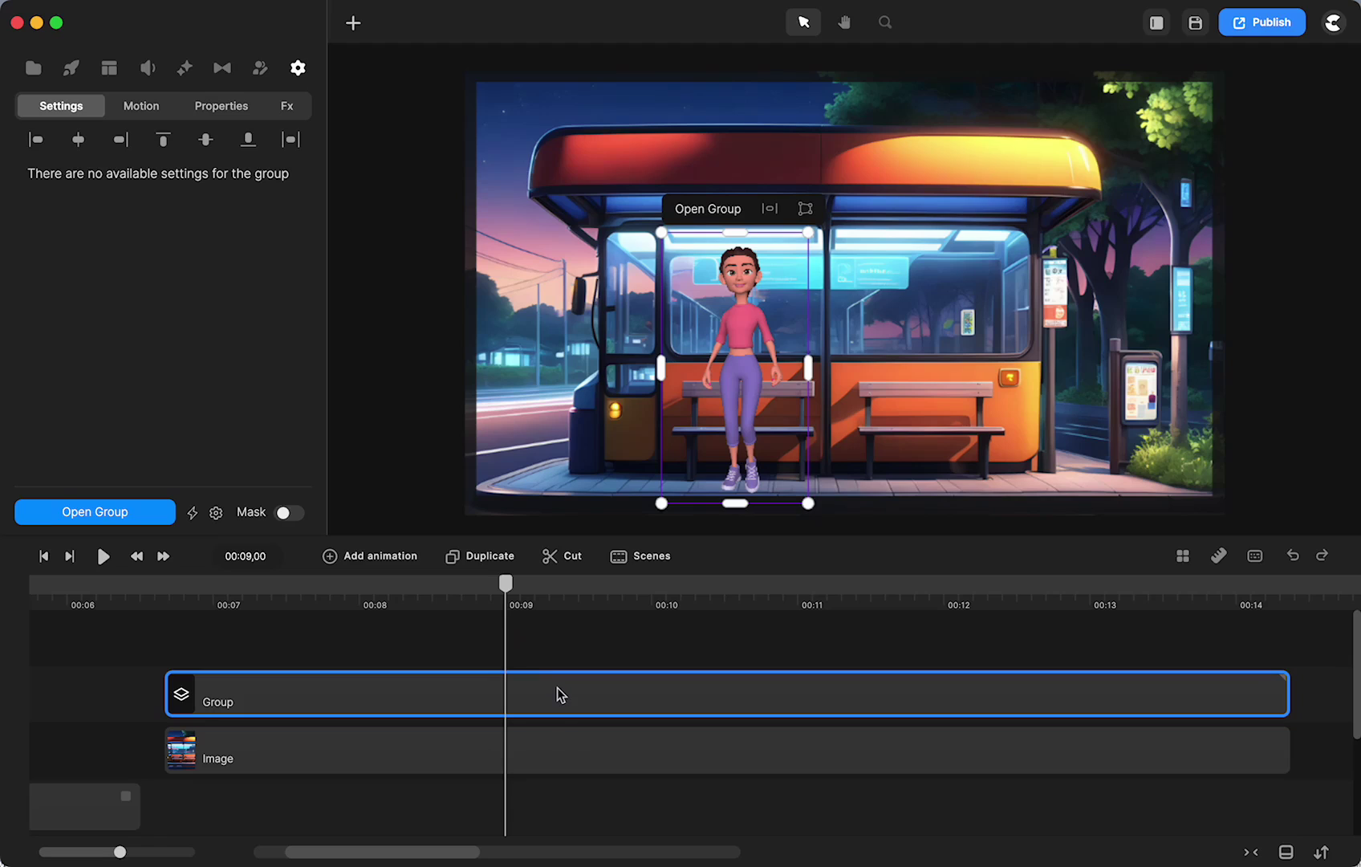
{"action": "double_click", "coordinate": [557, 693]}
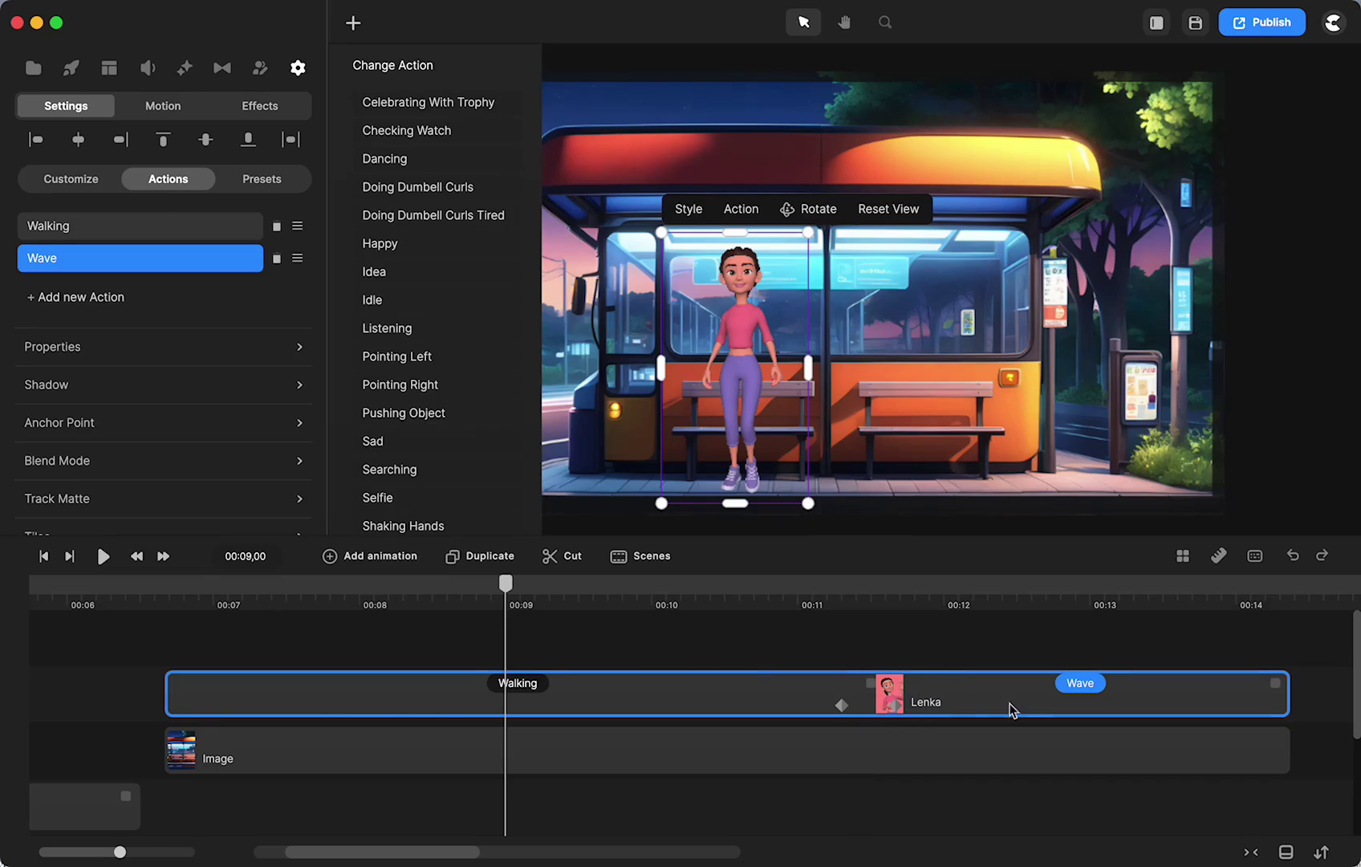
{"action": "left_click", "coordinate": [952, 656]}
{"action": "double_click", "coordinate": [968, 695]}
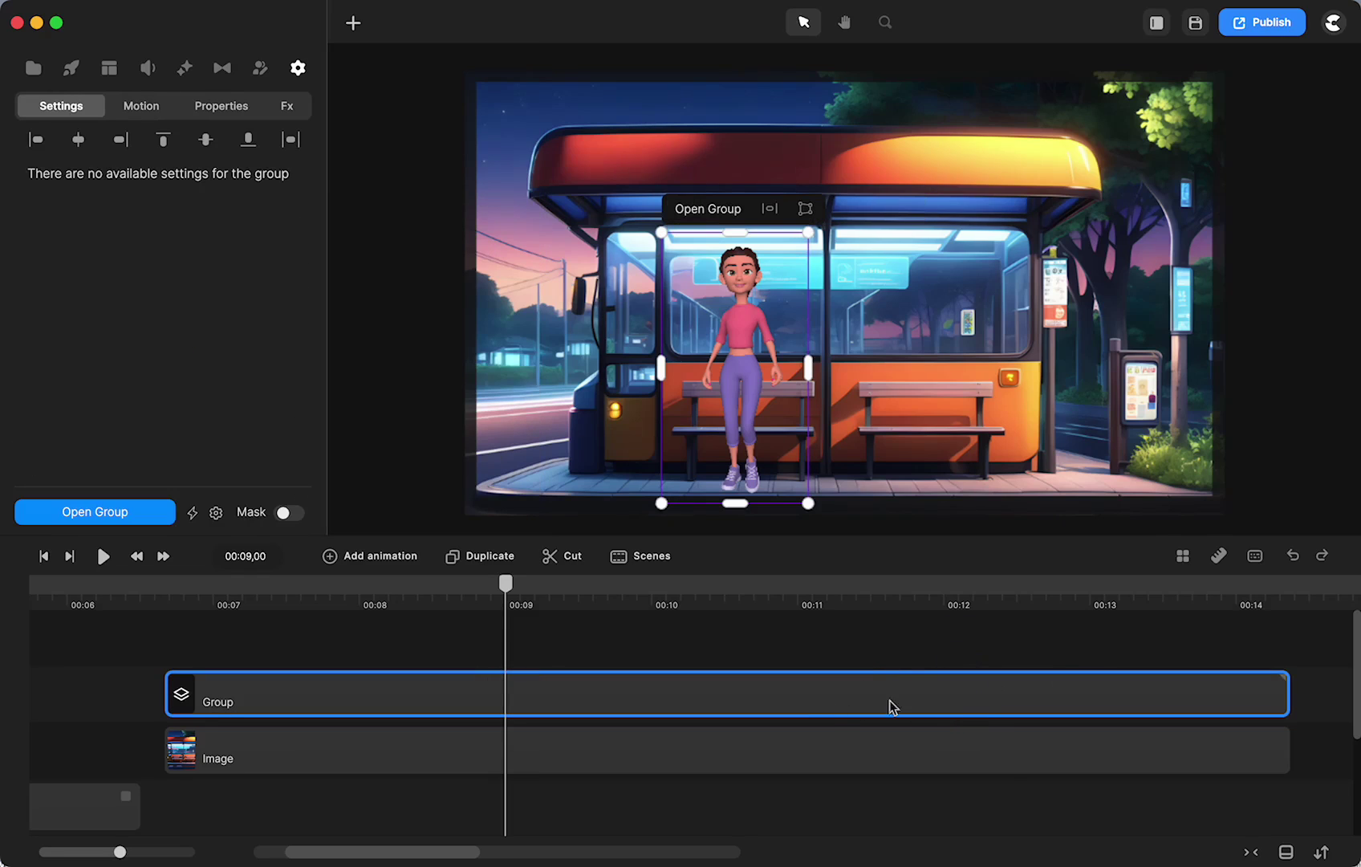
{"action": "left_click_drag", "start_coordinate": [504, 587], "coordinate": [226, 628]}
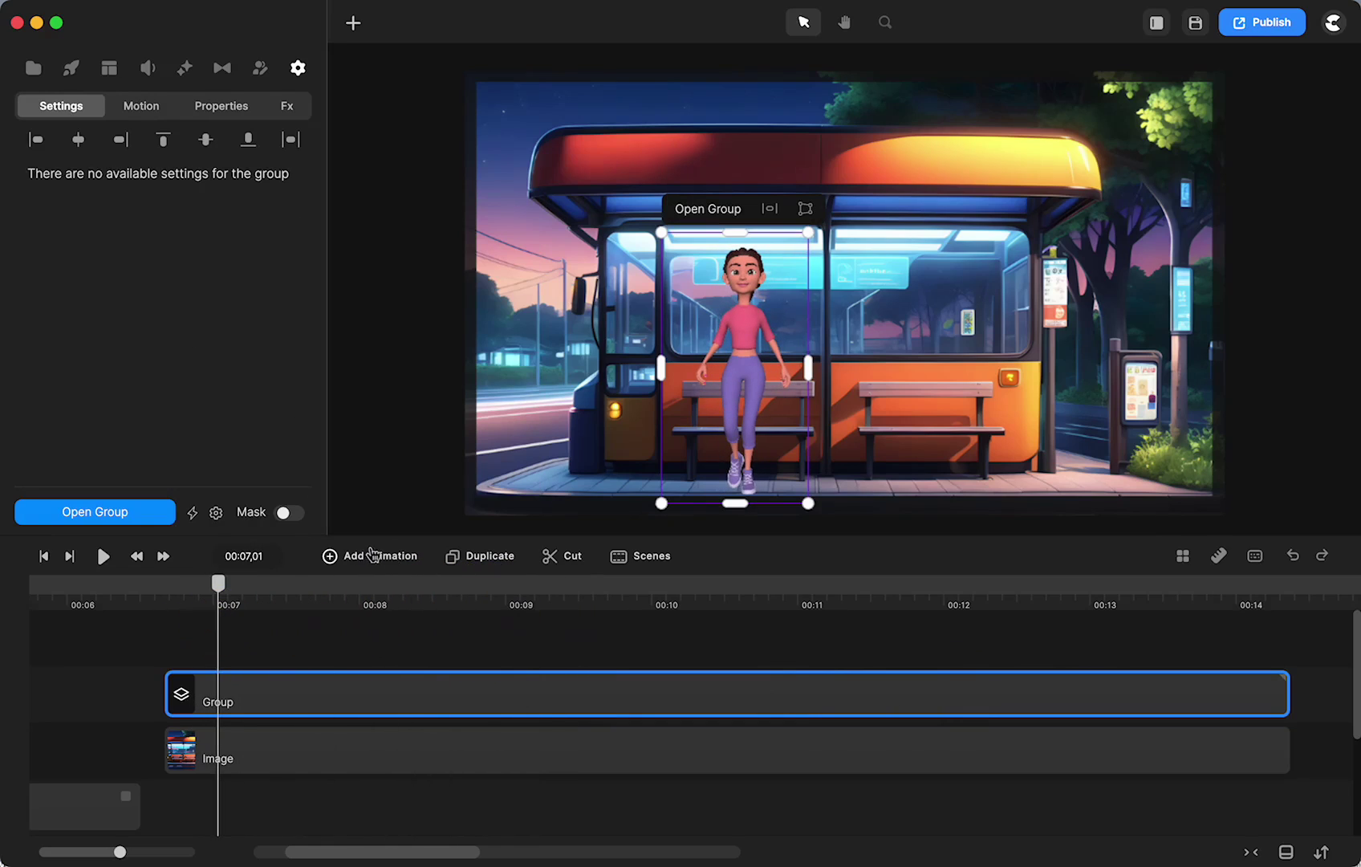
Step: Add a Linear-eased Position and Scale animation to the group
{"action": "left_click", "coordinate": [379, 562]}
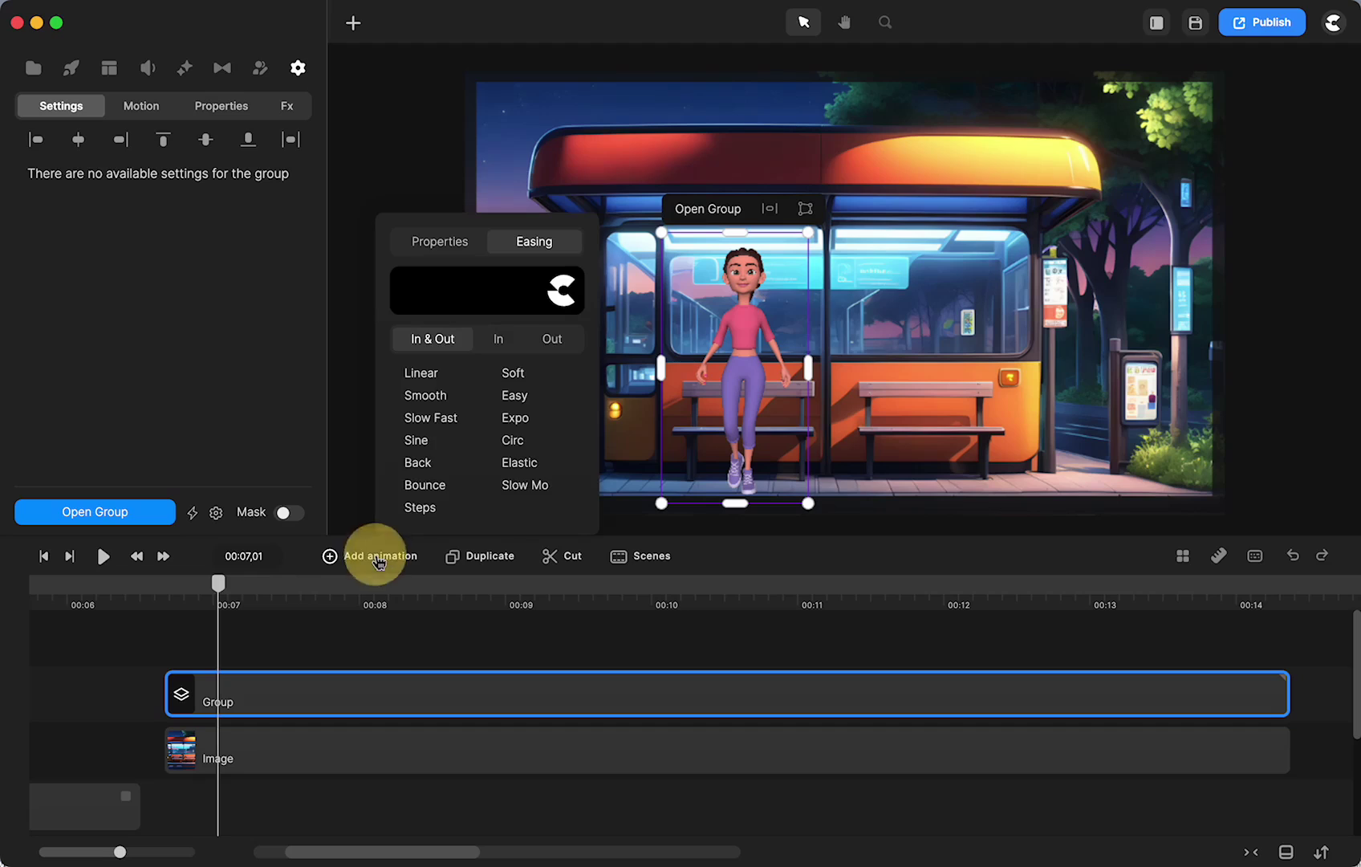
{"action": "left_click", "coordinate": [423, 374]}
{"action": "left_click", "coordinate": [439, 242]}
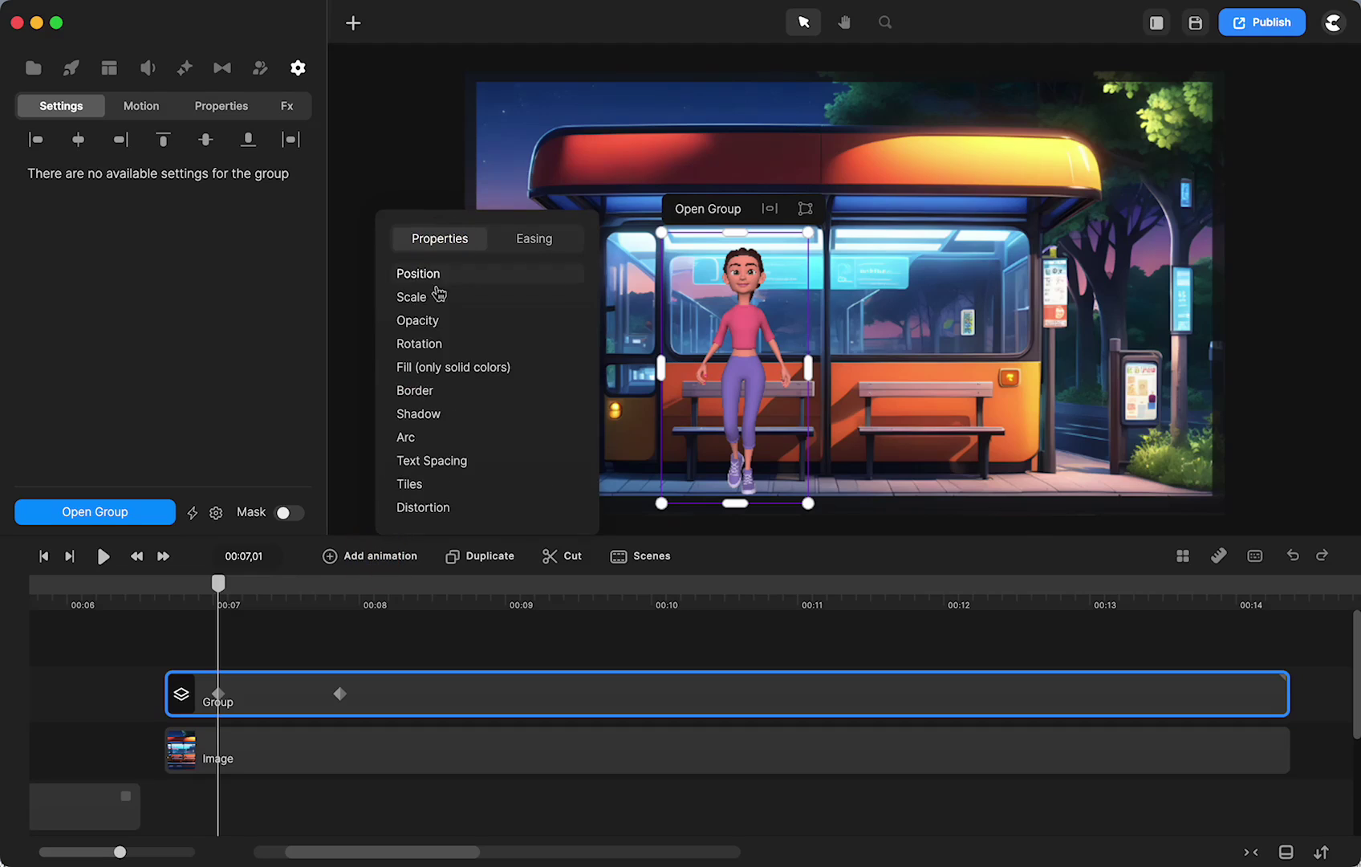
{"action": "left_click", "coordinate": [423, 301]}
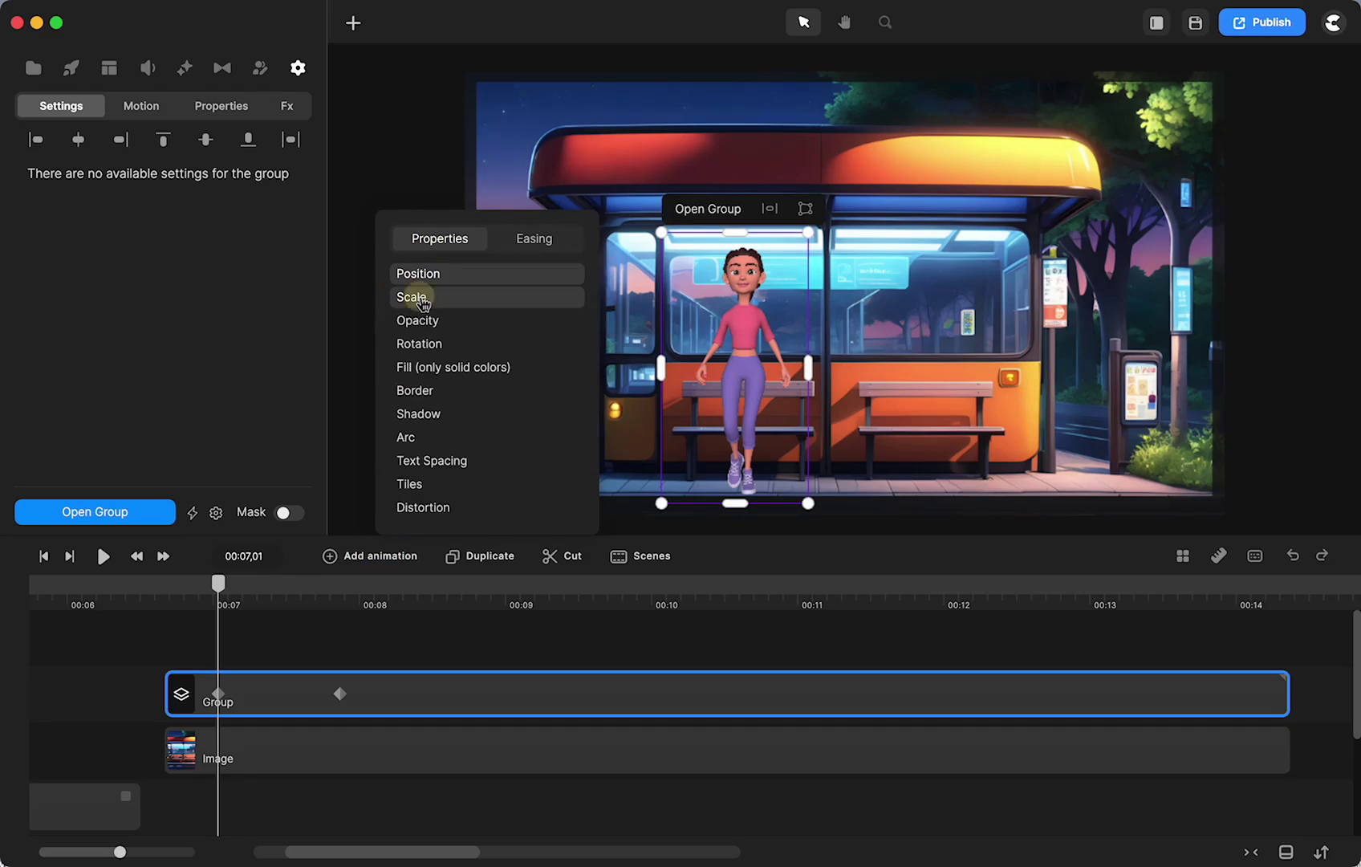
Step: Move the animation's end keyframe to near 00:11, then return the playhead to 00:07,01
{"action": "left_click_drag", "start_coordinate": [346, 685], "coordinate": [812, 690]}
{"action": "left_click", "coordinate": [752, 691]}
{"action": "left_click", "coordinate": [814, 694]}
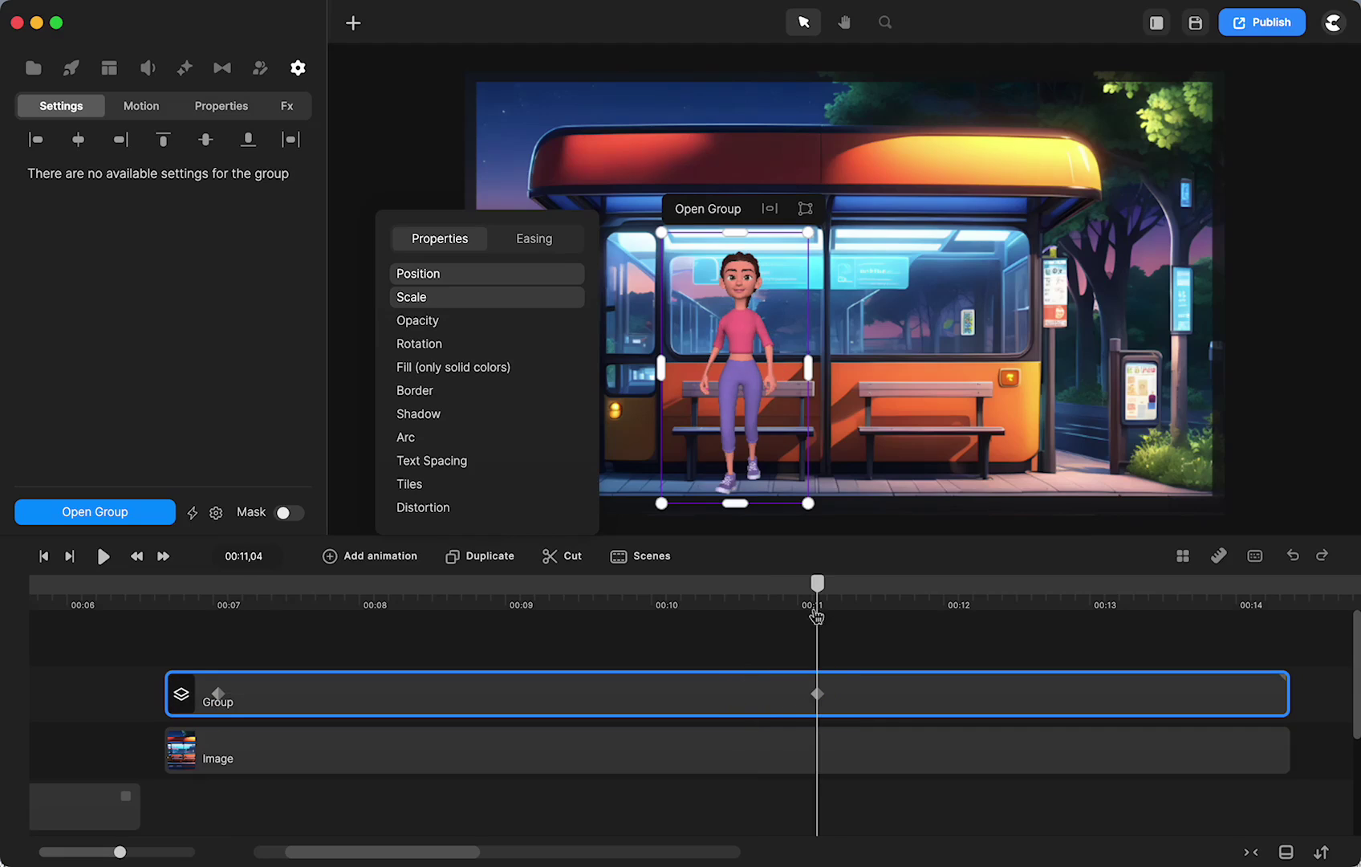
{"action": "left_click_drag", "start_coordinate": [816, 583], "coordinate": [812, 625]}
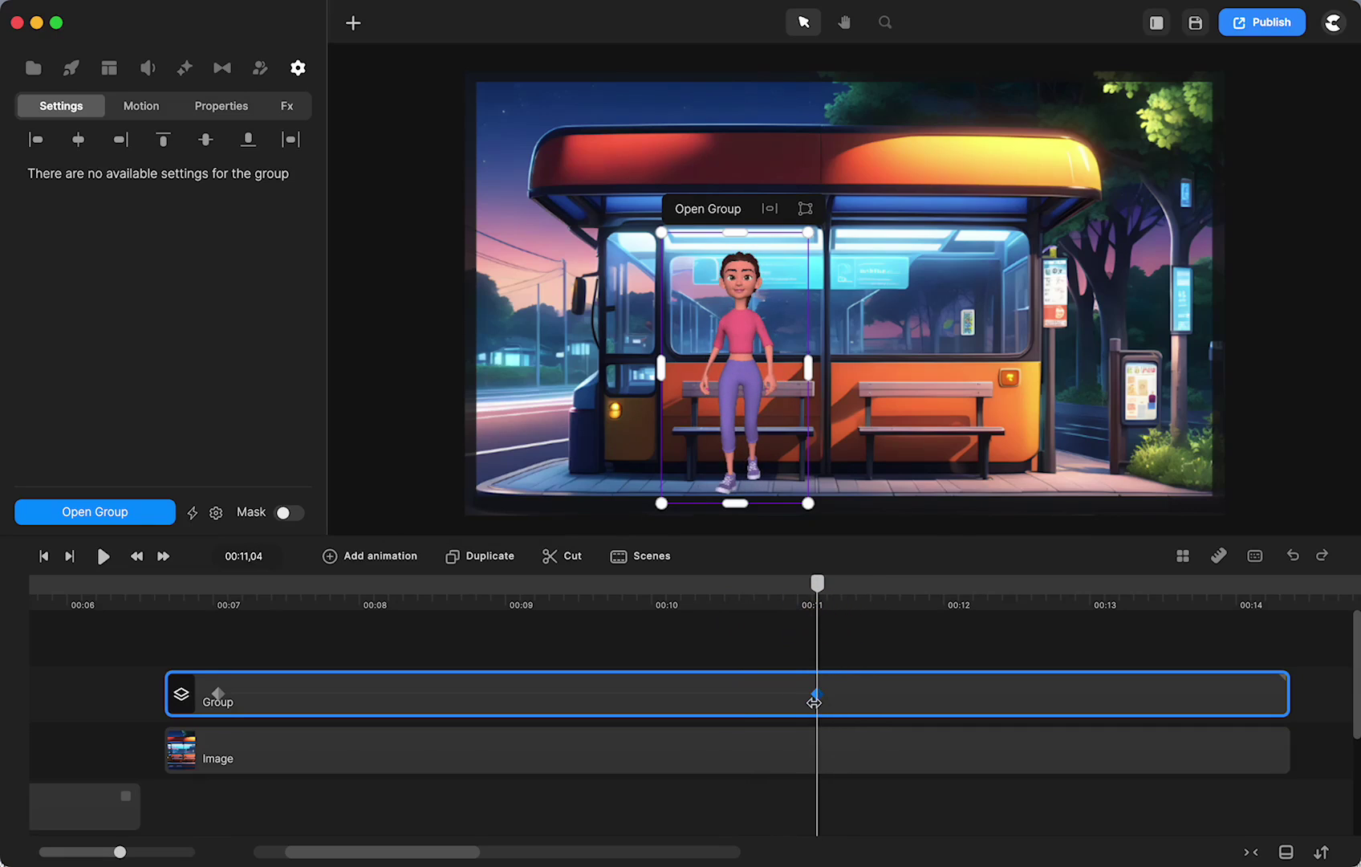
{"action": "left_click", "coordinate": [814, 701]}
{"action": "left_click", "coordinate": [217, 695]}
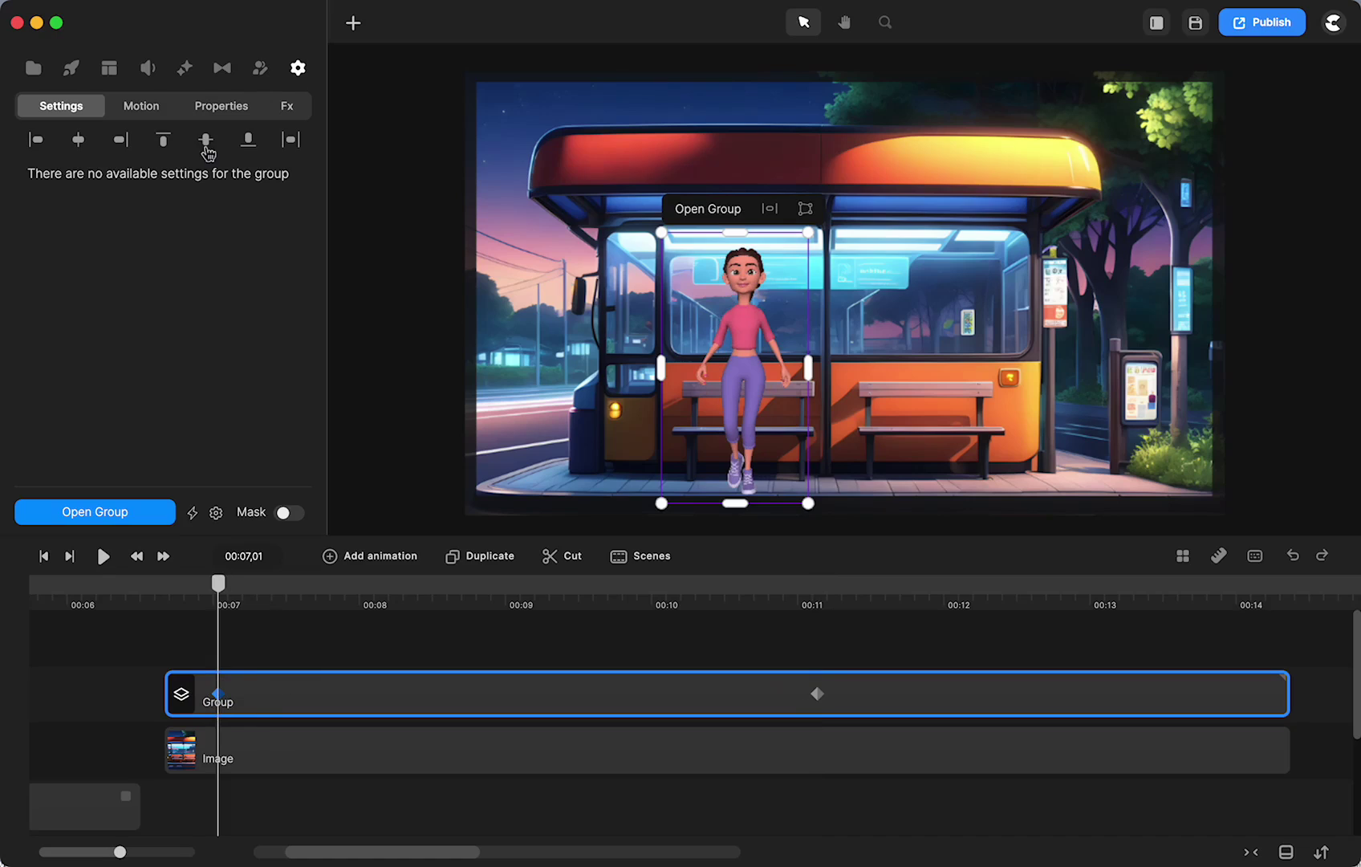
Step: Shrink Lenka's group to 7% scale at 00:07,01 and scrub to preview her growth to 100%
{"action": "left_click", "coordinate": [224, 110]}
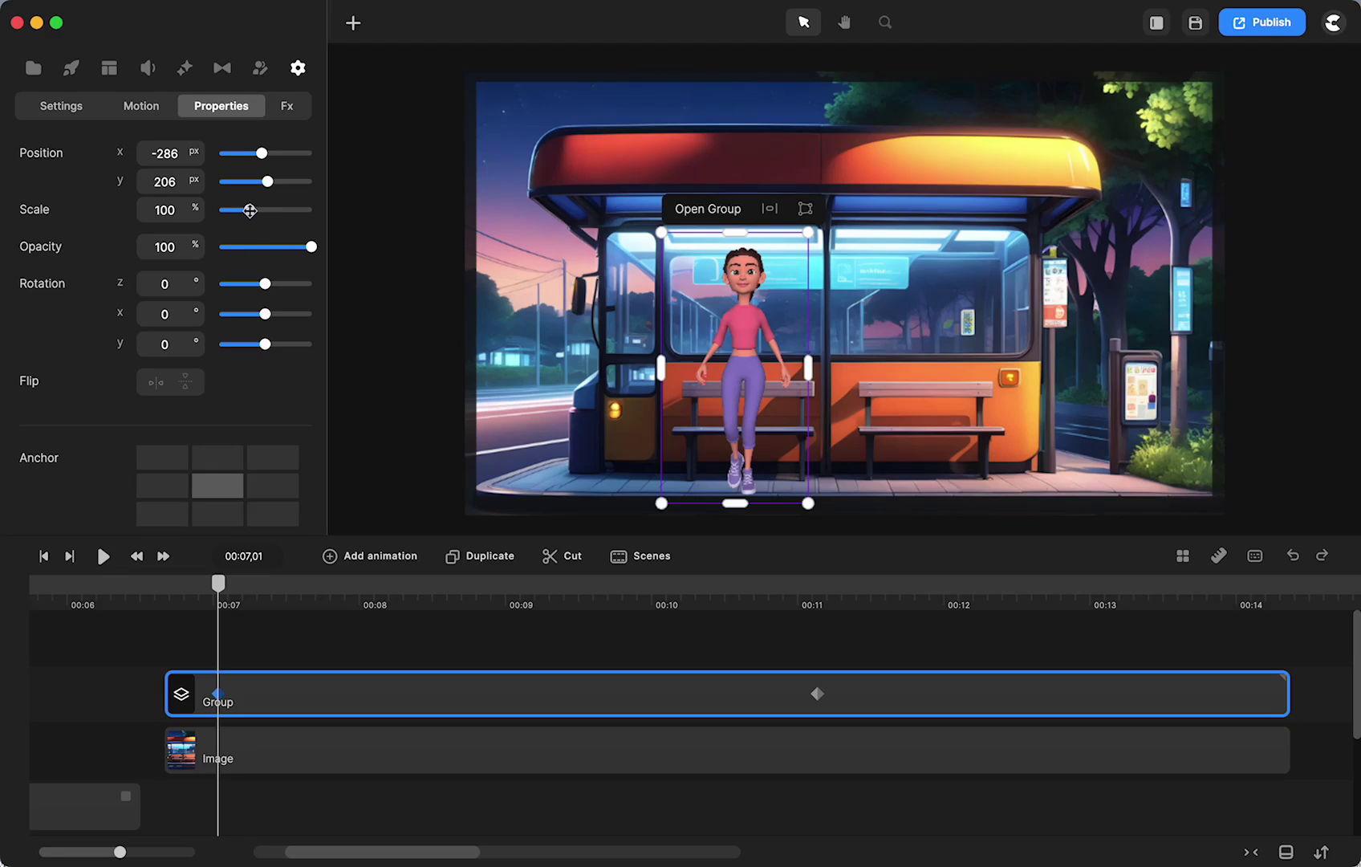
{"action": "left_click_drag", "start_coordinate": [249, 211], "coordinate": [221, 210]}
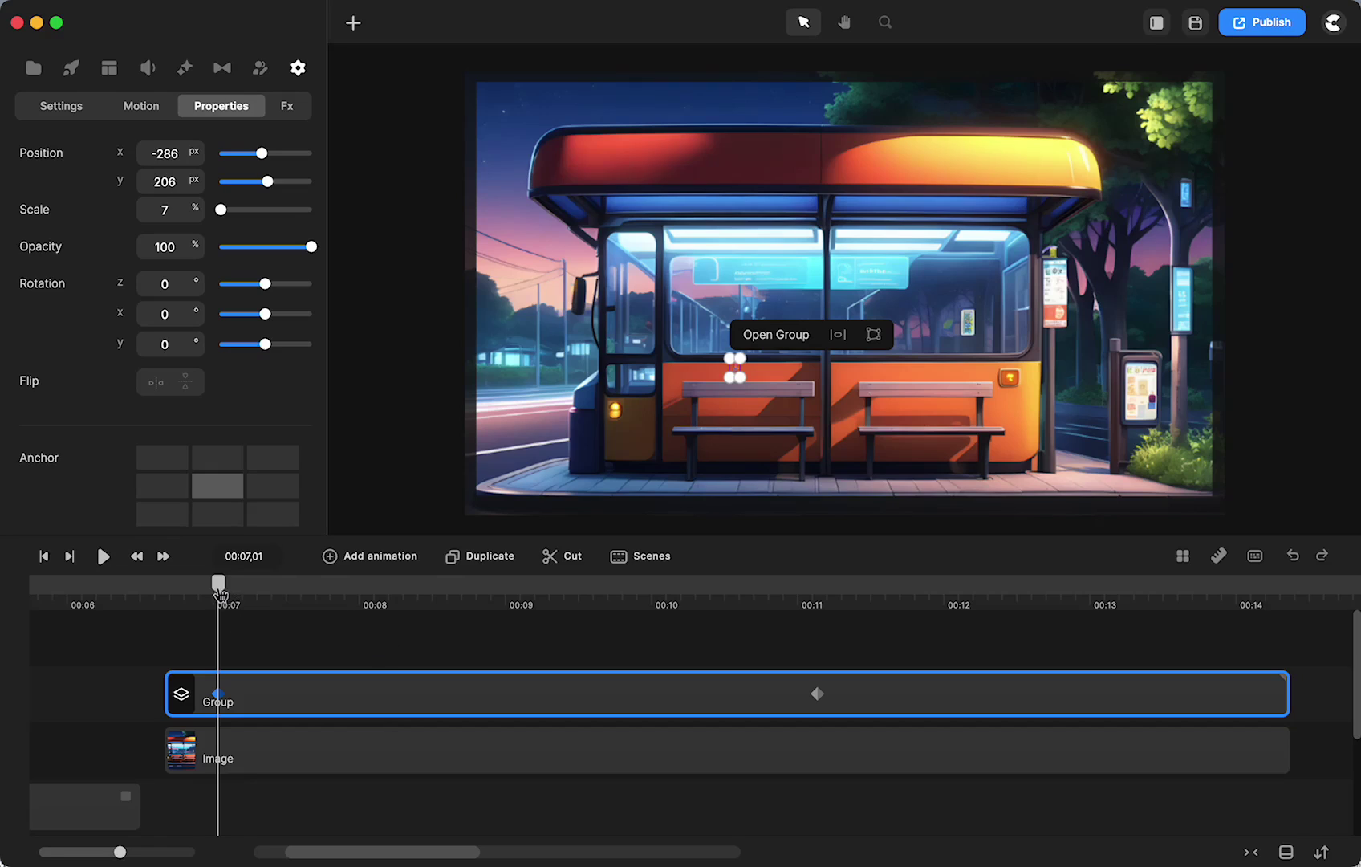
{"action": "left_click_drag", "start_coordinate": [219, 590], "coordinate": [929, 558]}
{"action": "left_click", "coordinate": [862, 642]}
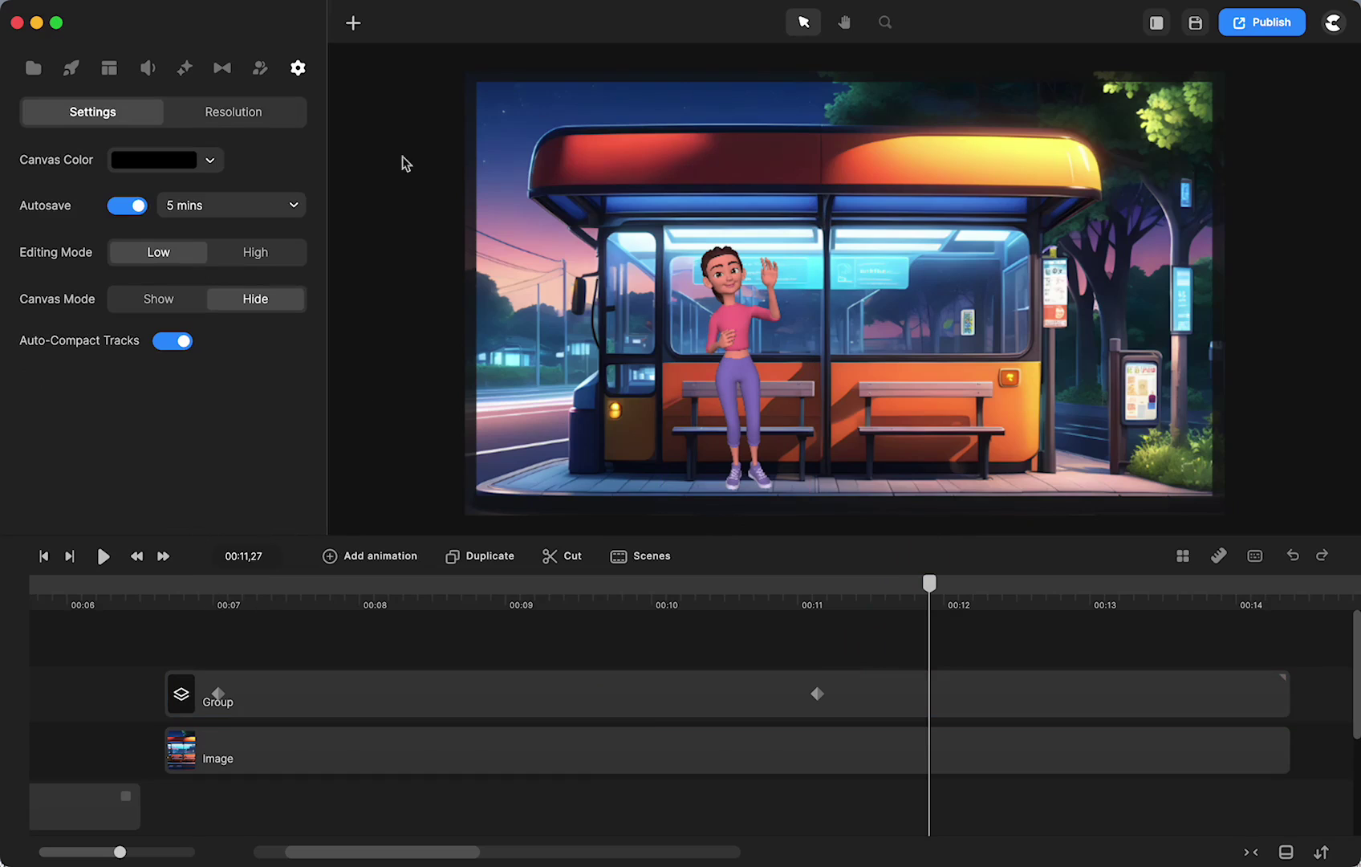
Step: Add a Rounded Rect shape and move it over the bus-stop window
{"action": "left_click", "coordinate": [353, 23]}
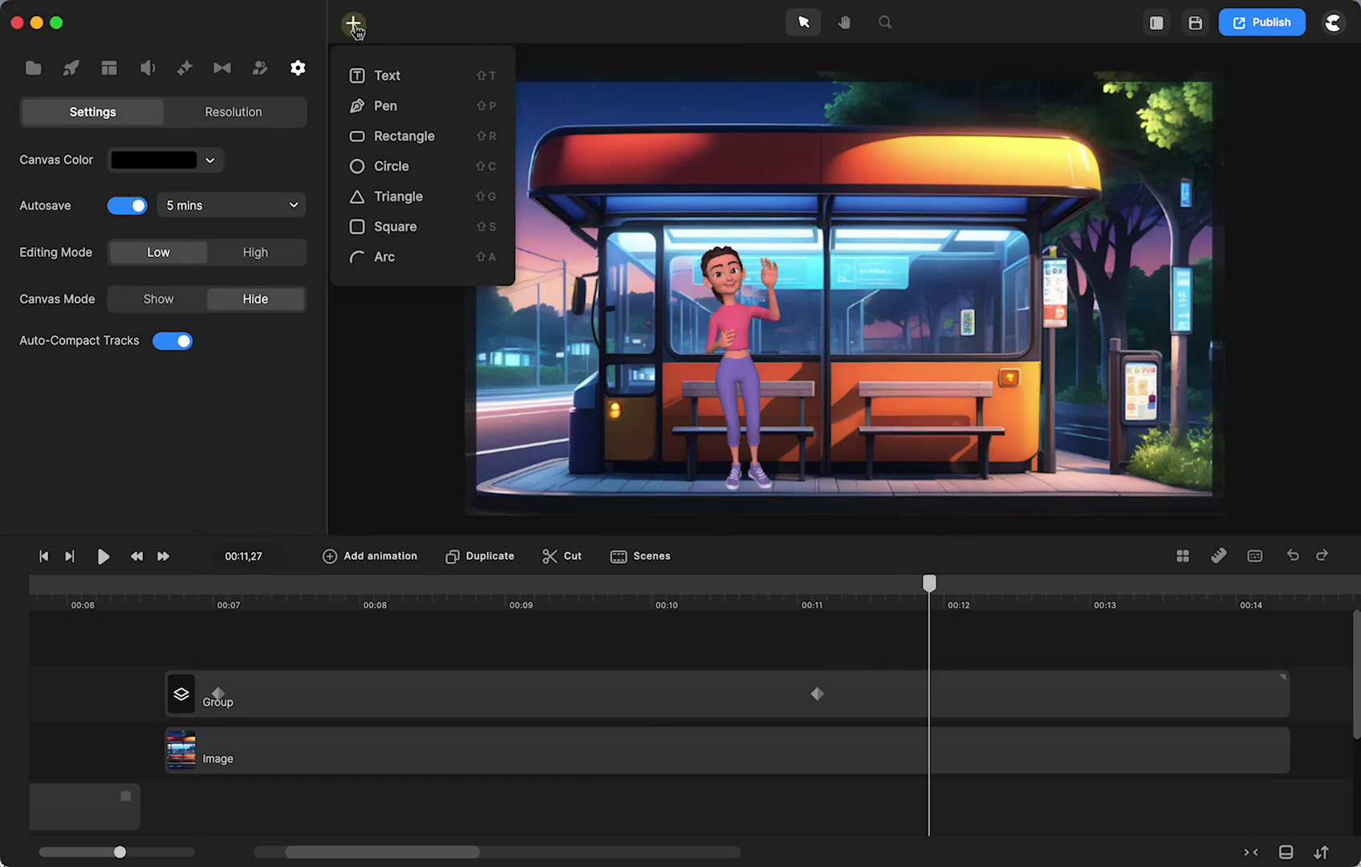
{"action": "left_click", "coordinate": [402, 139]}
{"action": "left_click", "coordinate": [820, 307]}
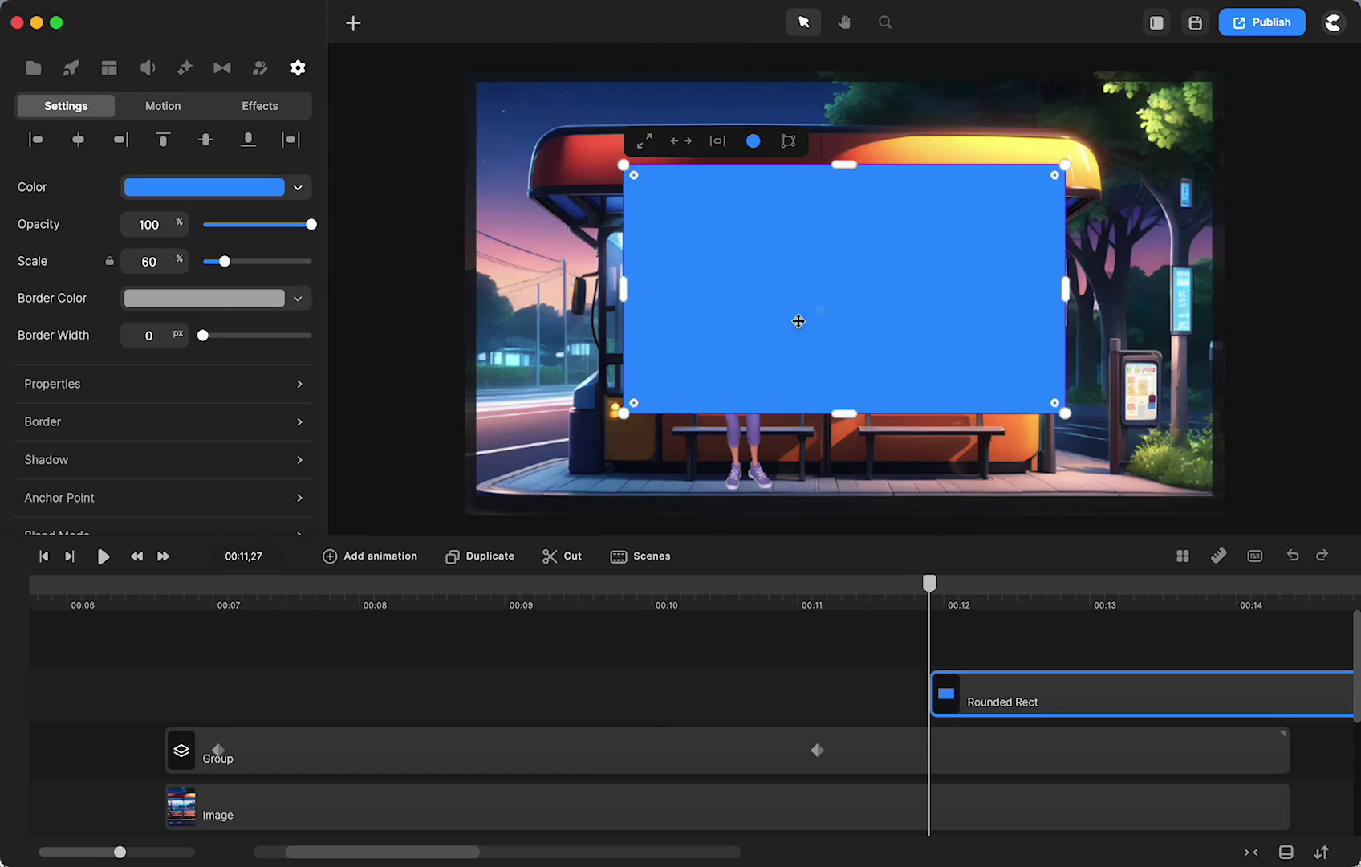
{"action": "left_click_drag", "start_coordinate": [796, 319], "coordinate": [772, 264]}
{"action": "scroll", "coordinate": [772, 264], "scroll_direction": "up", "scroll_amount": 5}
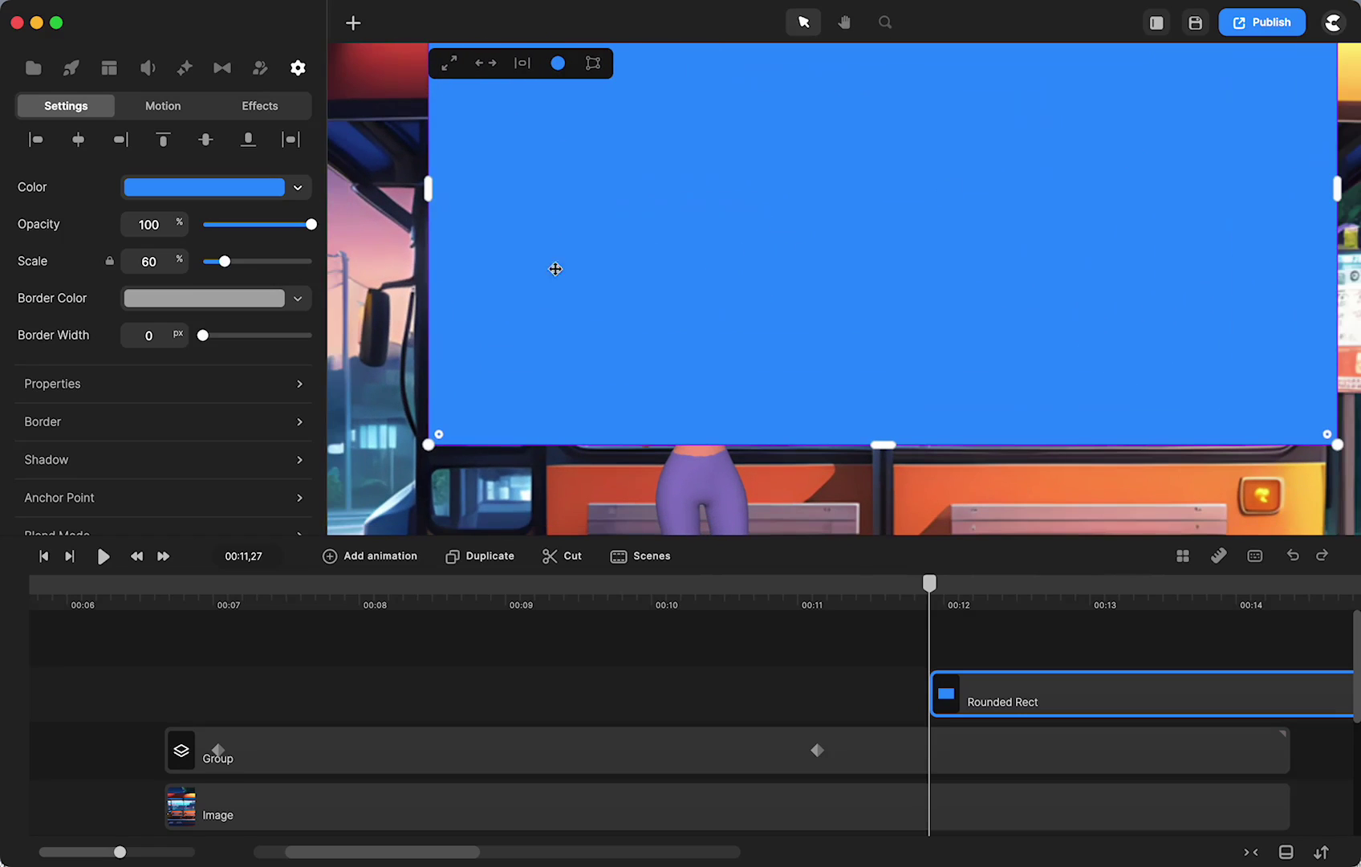
{"action": "left_click_drag", "start_coordinate": [815, 435], "coordinate": [812, 424]}
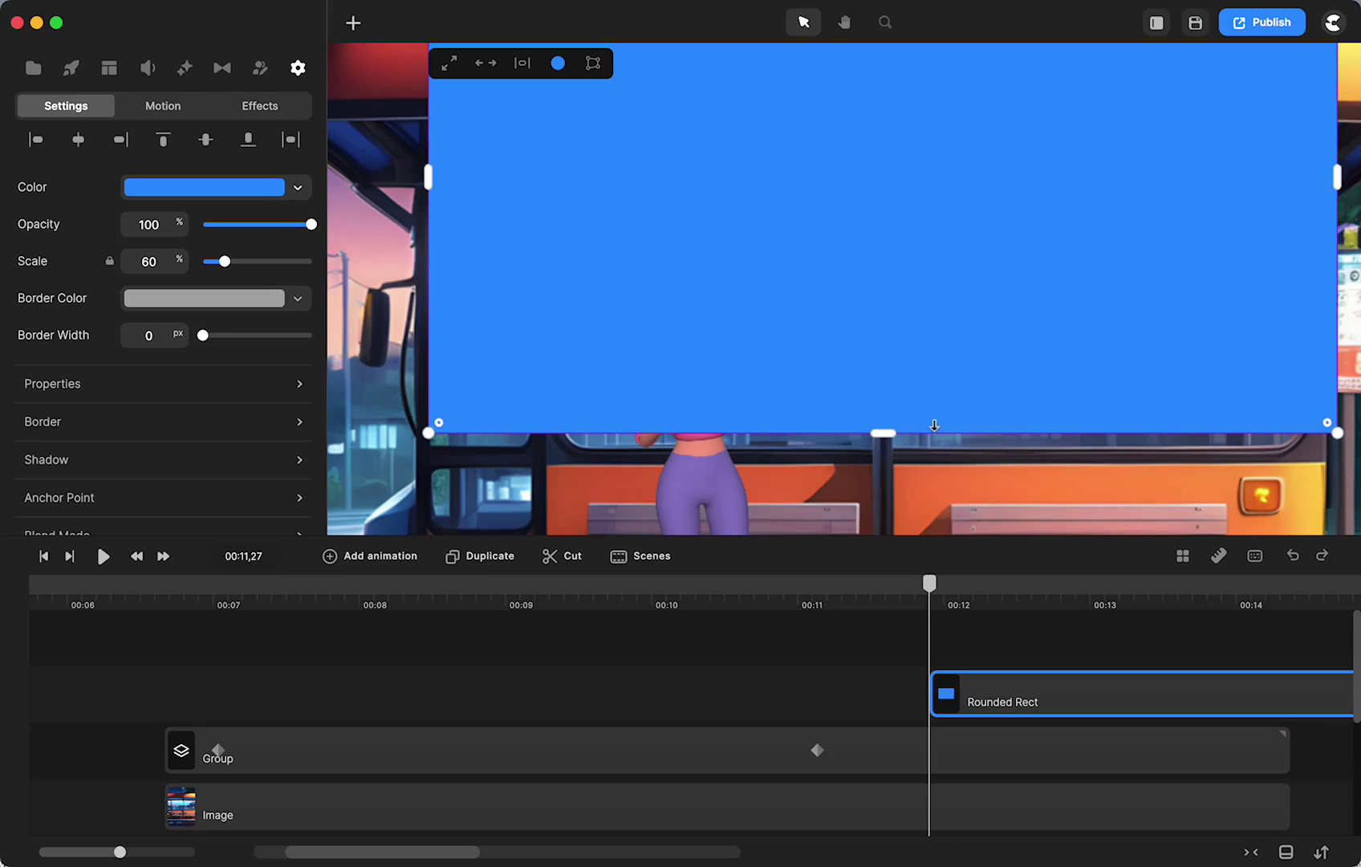
Step: Line the rectangle up with the window's bottom edge and start its clip near 00:07.6
{"action": "mouse_move", "coordinate": [934, 424]}
{"action": "left_mouse_down"}
{"action": "mouse_move", "coordinate": [929, 413]}
{"action": "mouse_move", "coordinate": [932, 428]}
{"action": "left_mouse_up"}
{"action": "scroll", "coordinate": [932, 428], "scroll_direction": "down", "scroll_amount": 5}
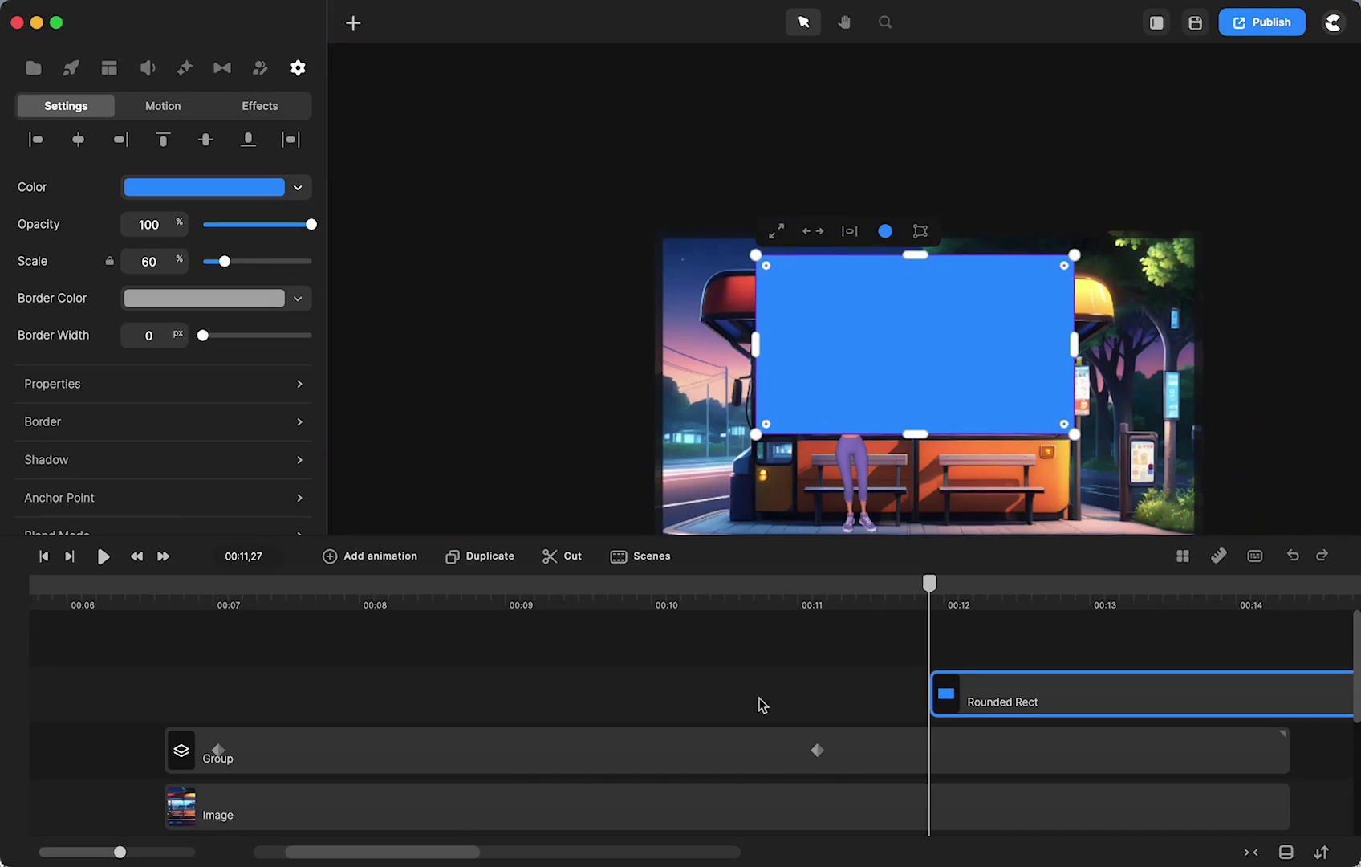
{"action": "left_click_drag", "start_coordinate": [966, 695], "coordinate": [357, 692]}
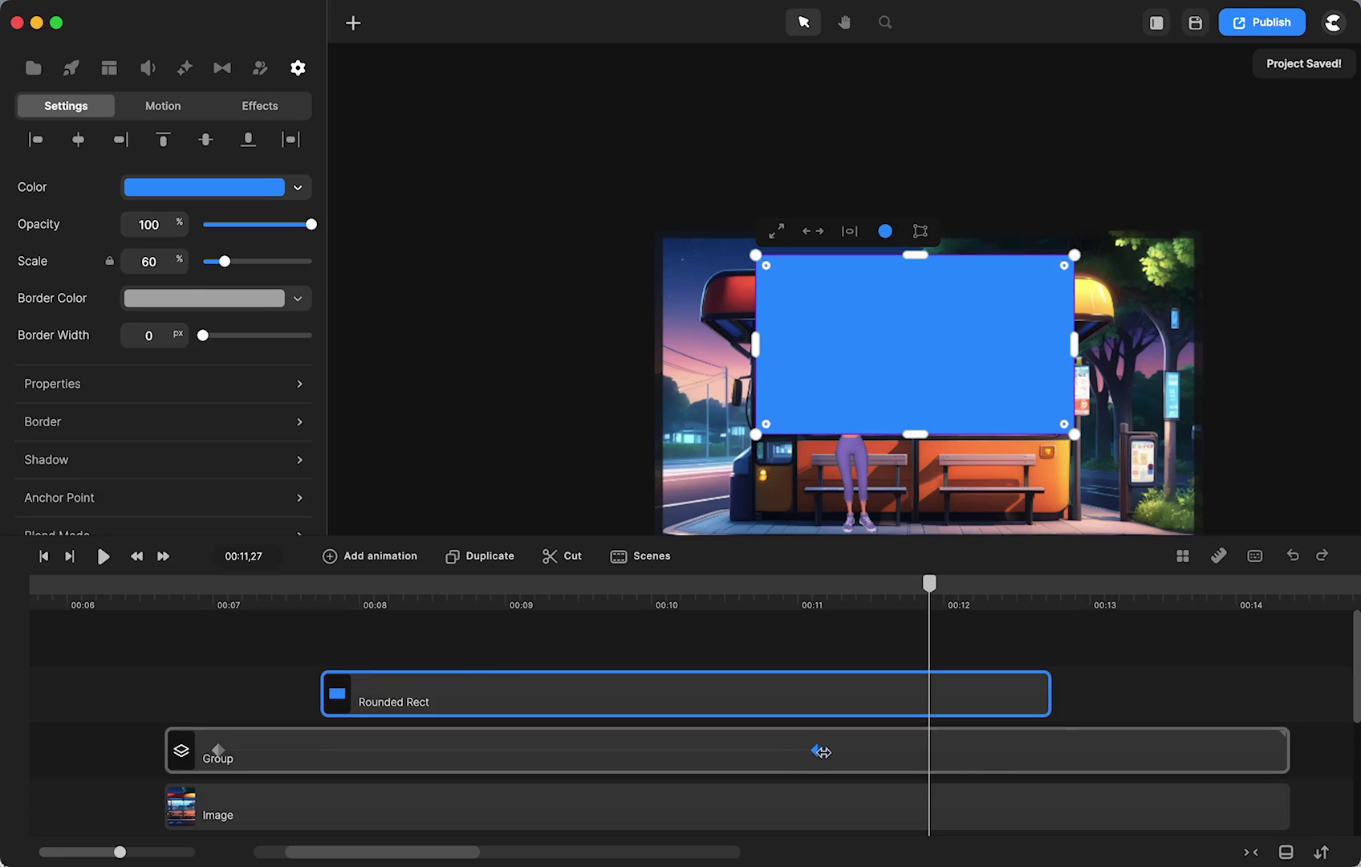
Step: Move the rectangle aside and wrap the character group clip in a group
{"action": "left_click", "coordinate": [1091, 759]}
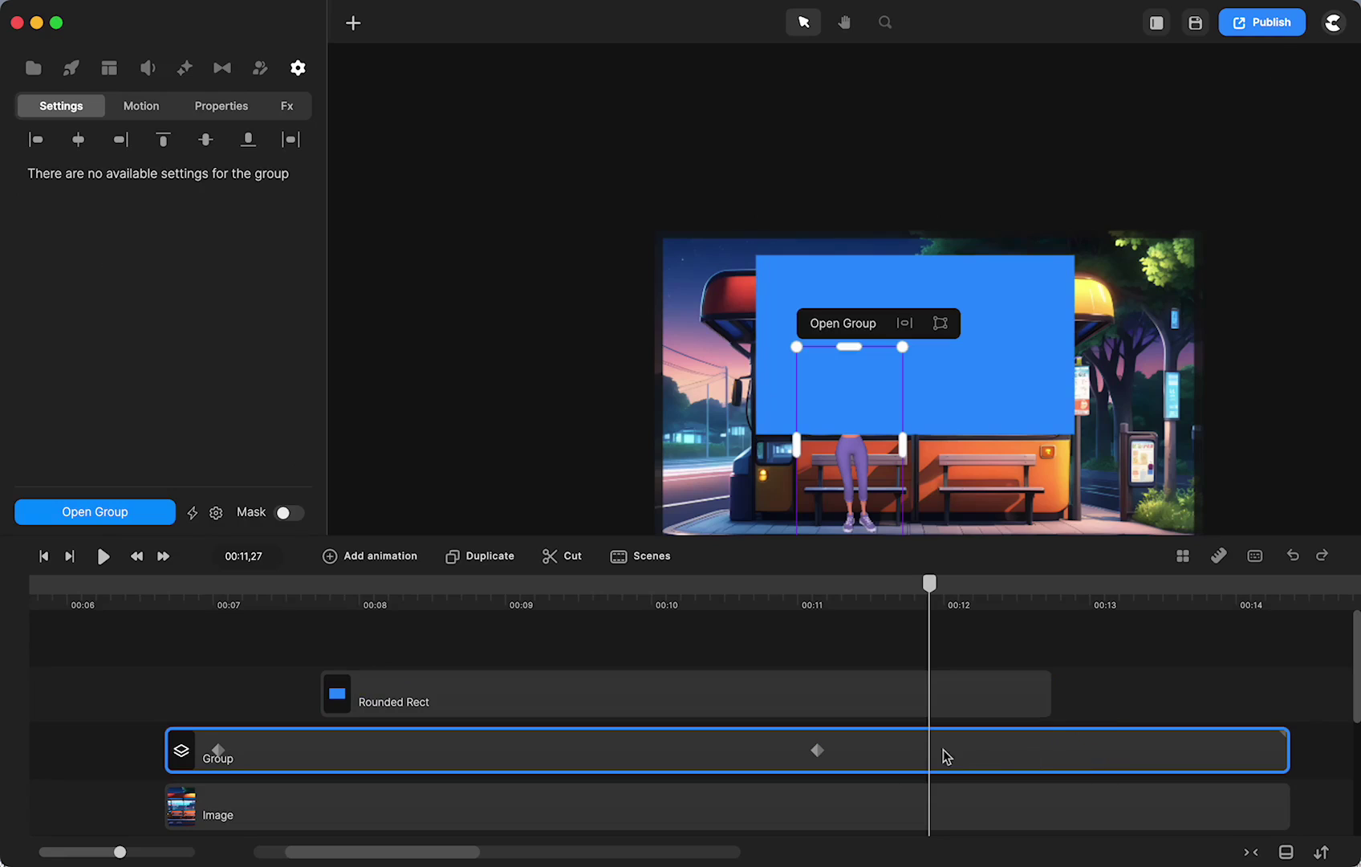
{"action": "left_click_drag", "start_coordinate": [975, 369], "coordinate": [1170, 369]}
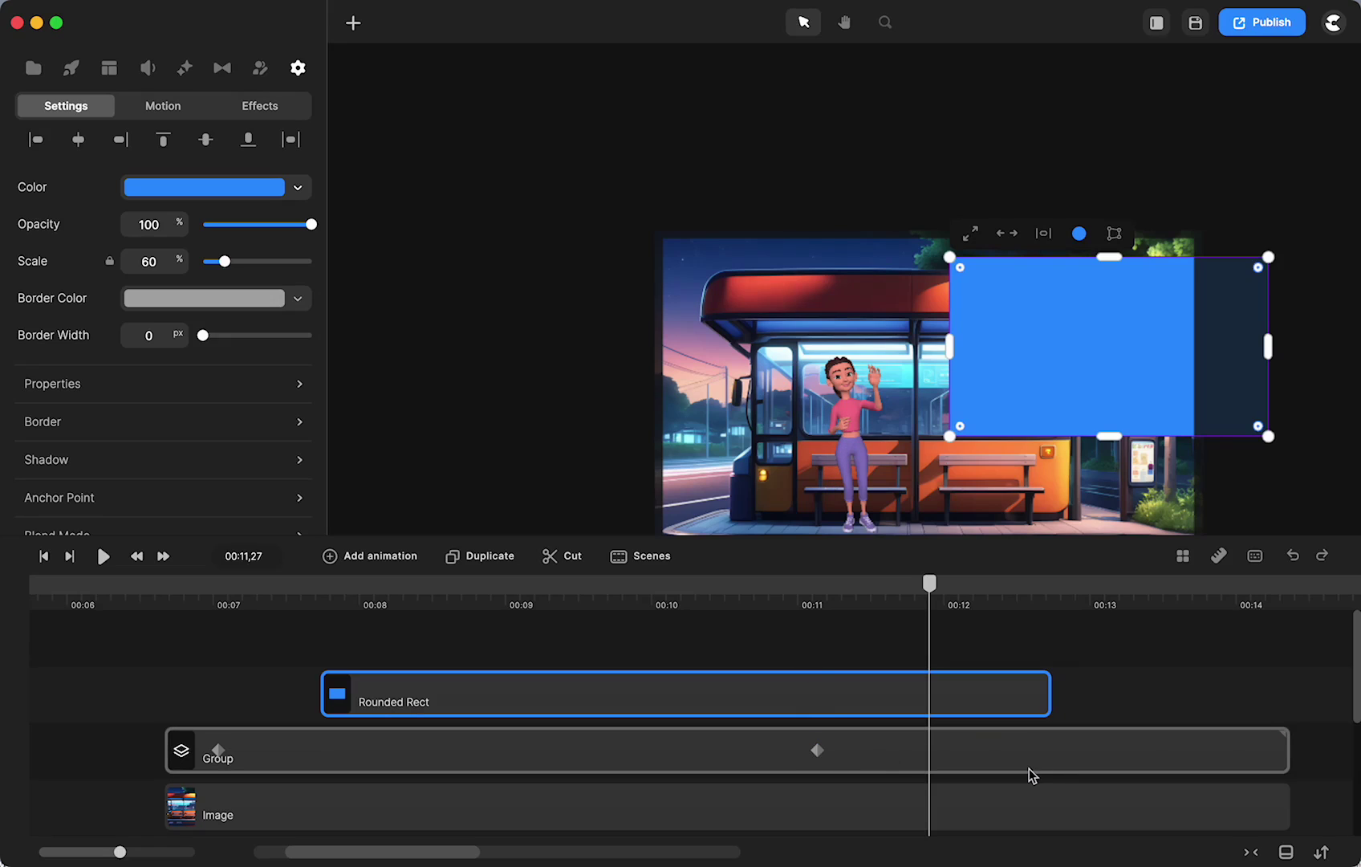
{"action": "left_click", "coordinate": [1072, 757]}
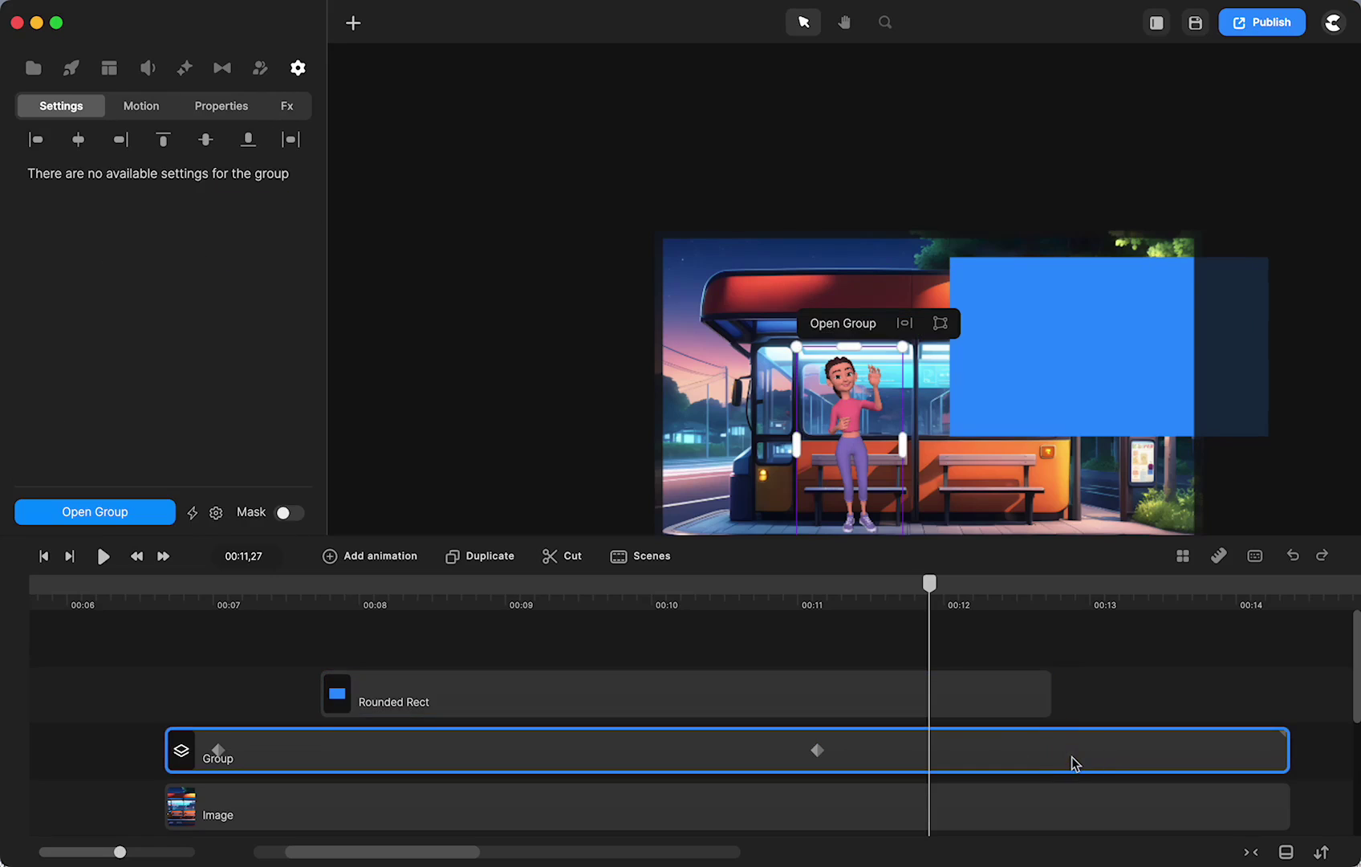
{"action": "right_click", "coordinate": [1073, 762]}
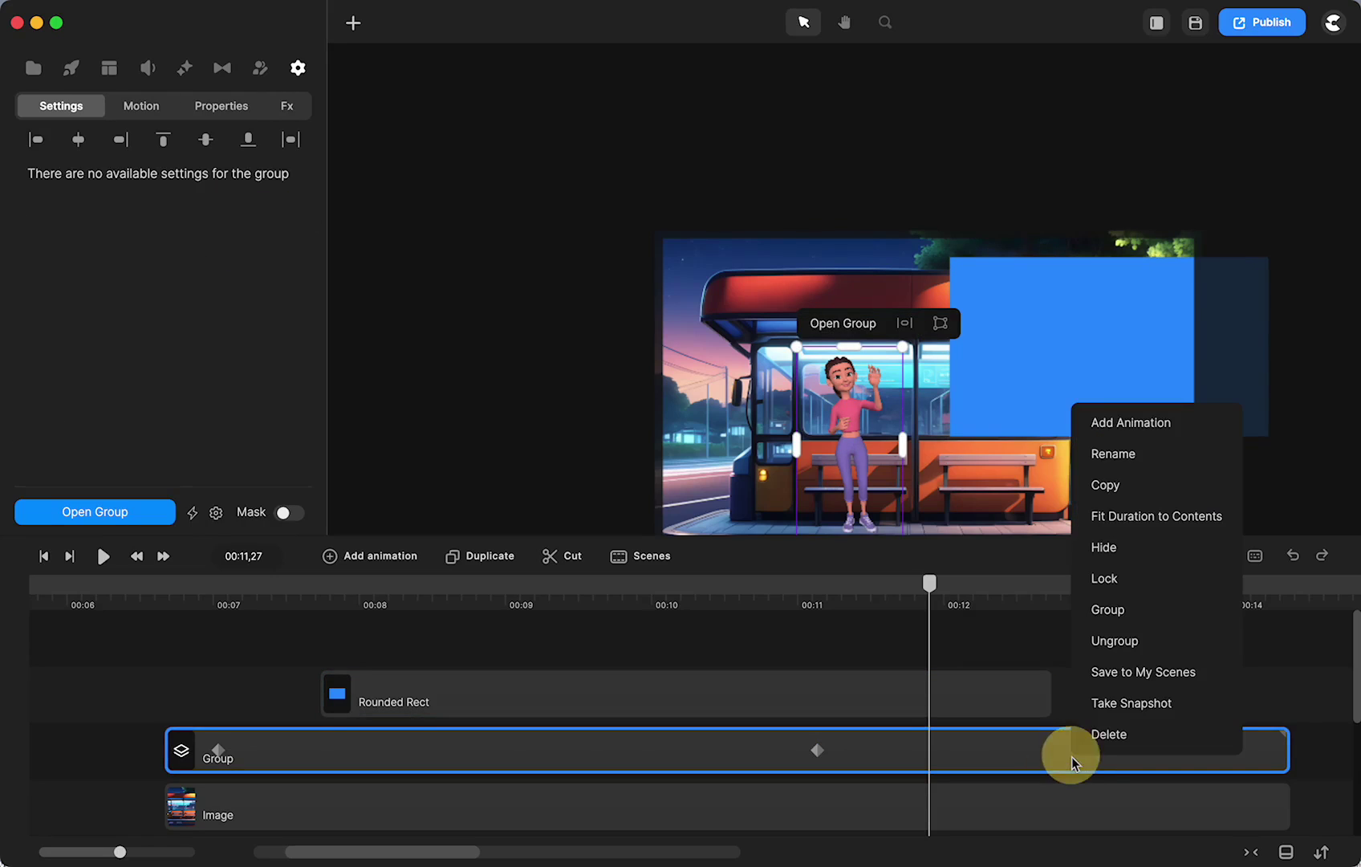
{"action": "left_click", "coordinate": [1099, 612]}
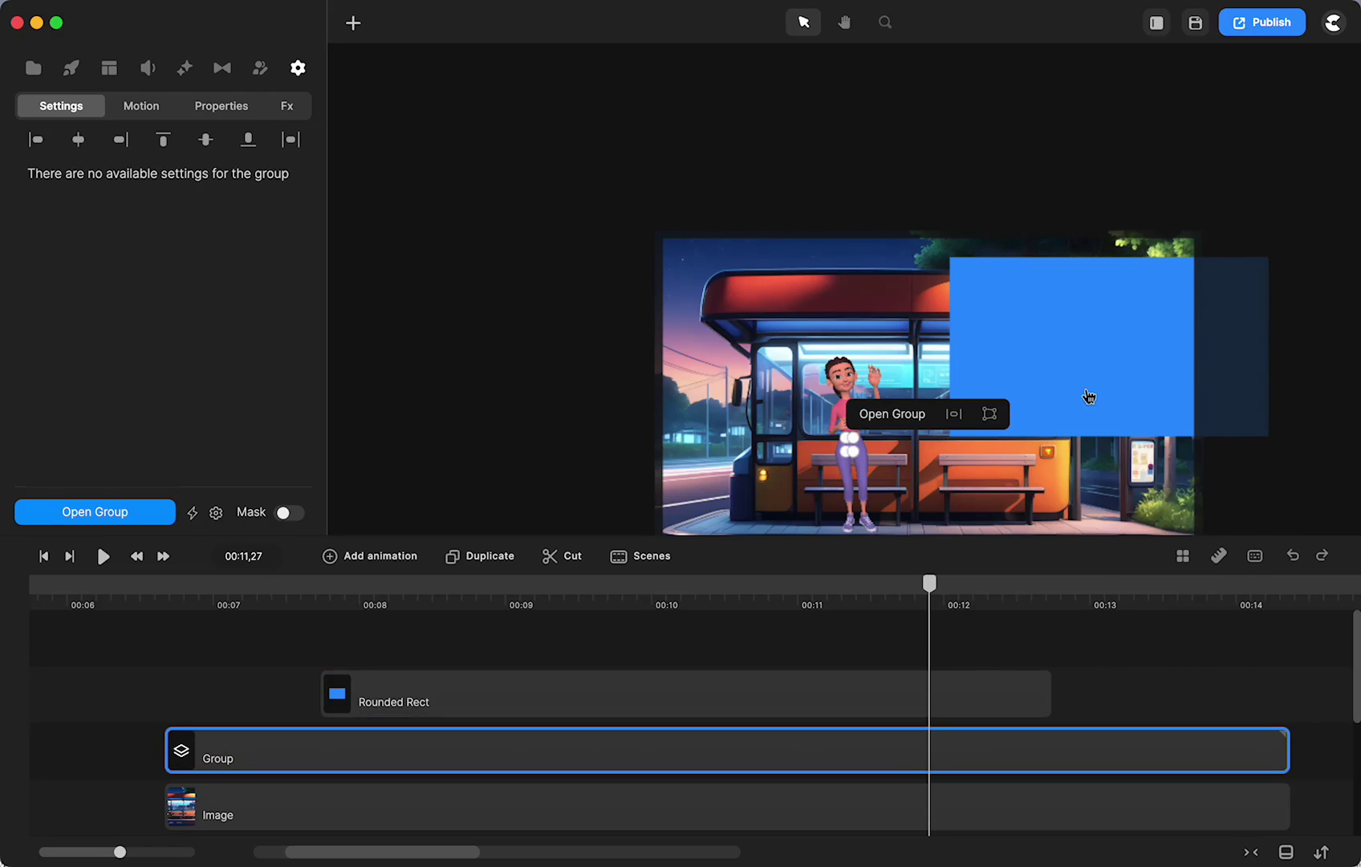
Step: Return the rectangle over the bus-stop window and select both the Rounded Rect and Group clips
{"action": "left_click_drag", "start_coordinate": [1089, 397], "coordinate": [902, 380]}
{"action": "scroll", "coordinate": [903, 384], "scroll_direction": "up", "scroll_amount": 5}
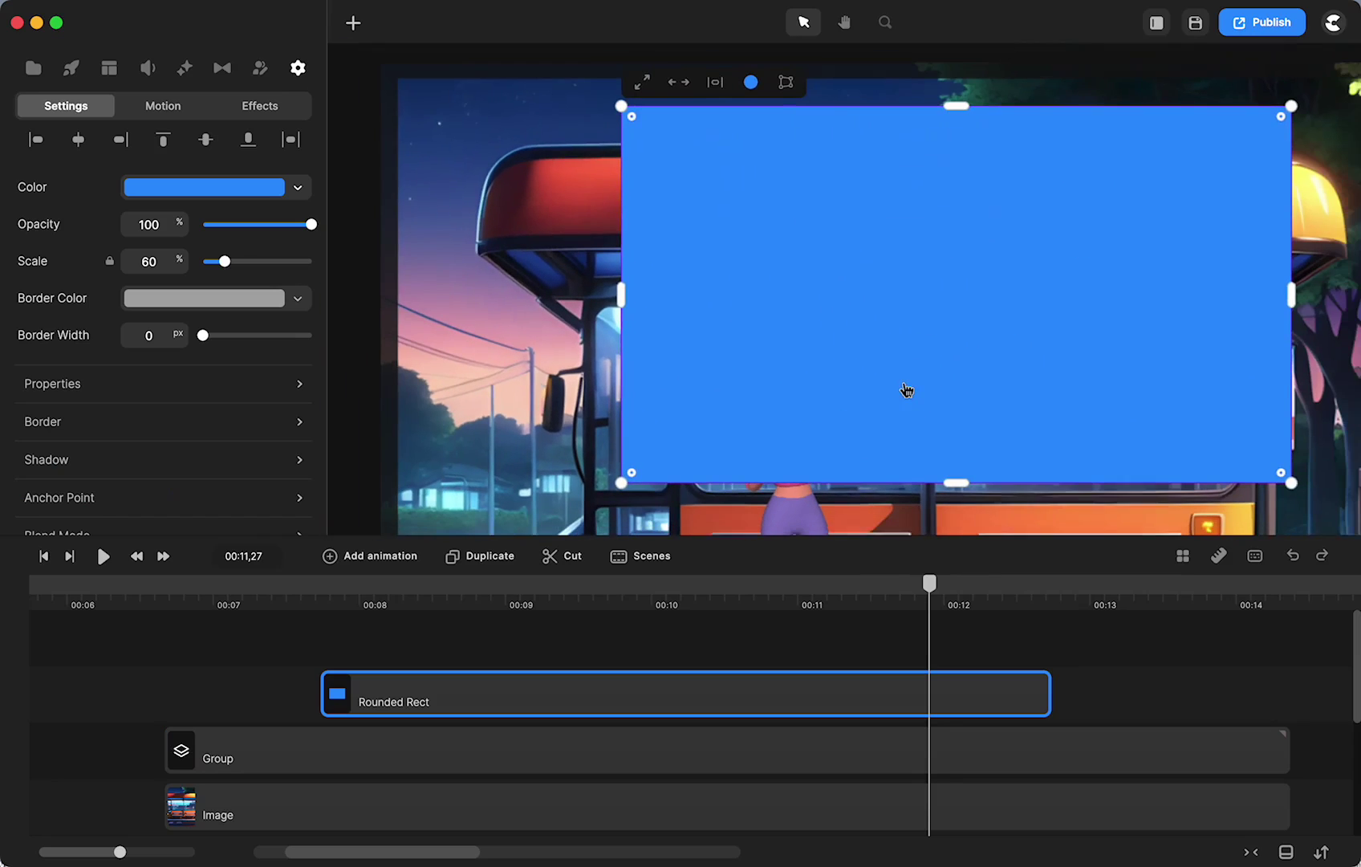
{"action": "scroll", "coordinate": [906, 390], "scroll_direction": "down", "scroll_amount": 1}
{"action": "left_click_drag", "start_coordinate": [997, 407], "coordinate": [990, 413]}
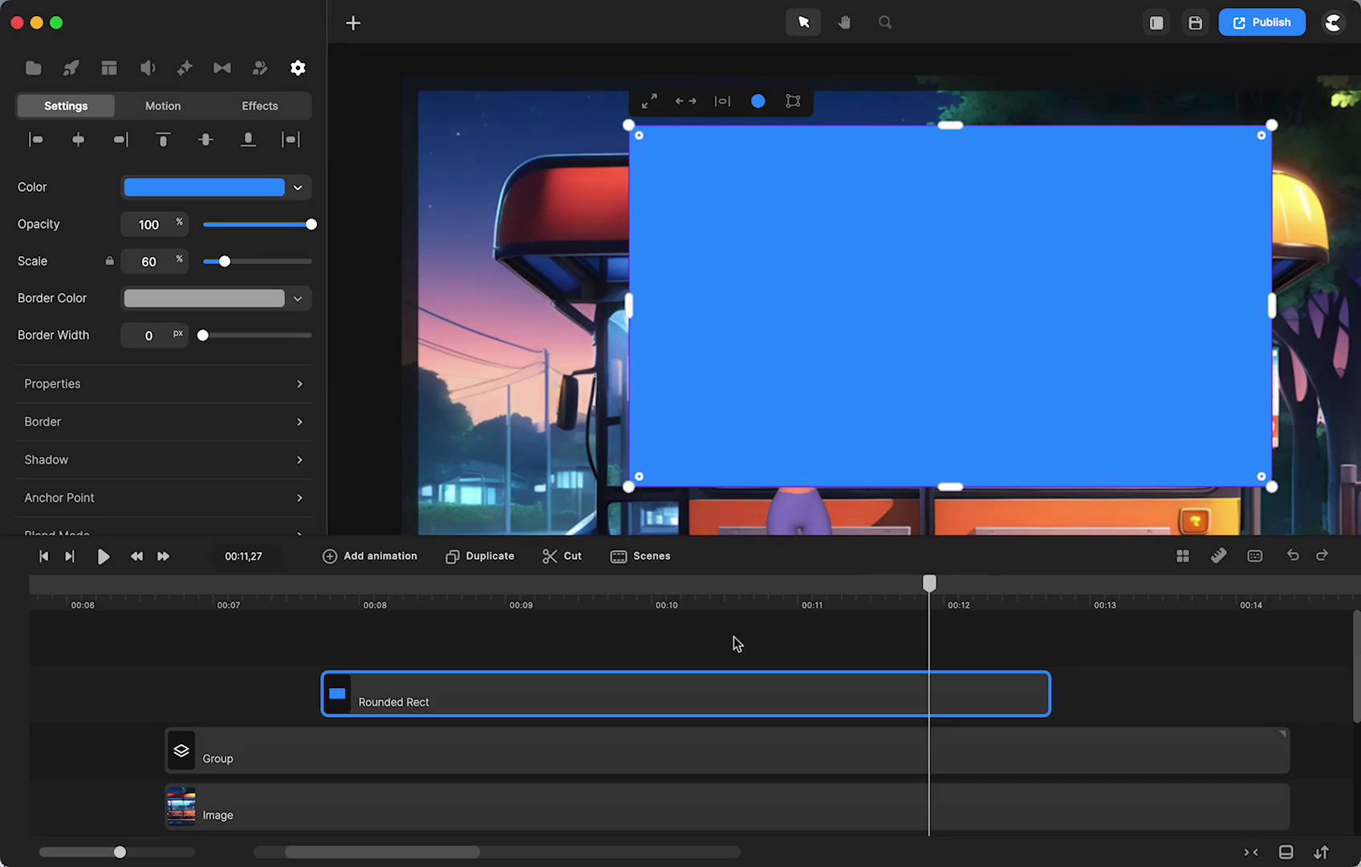
{"action": "left_click_drag", "start_coordinate": [718, 639], "coordinate": [720, 748]}
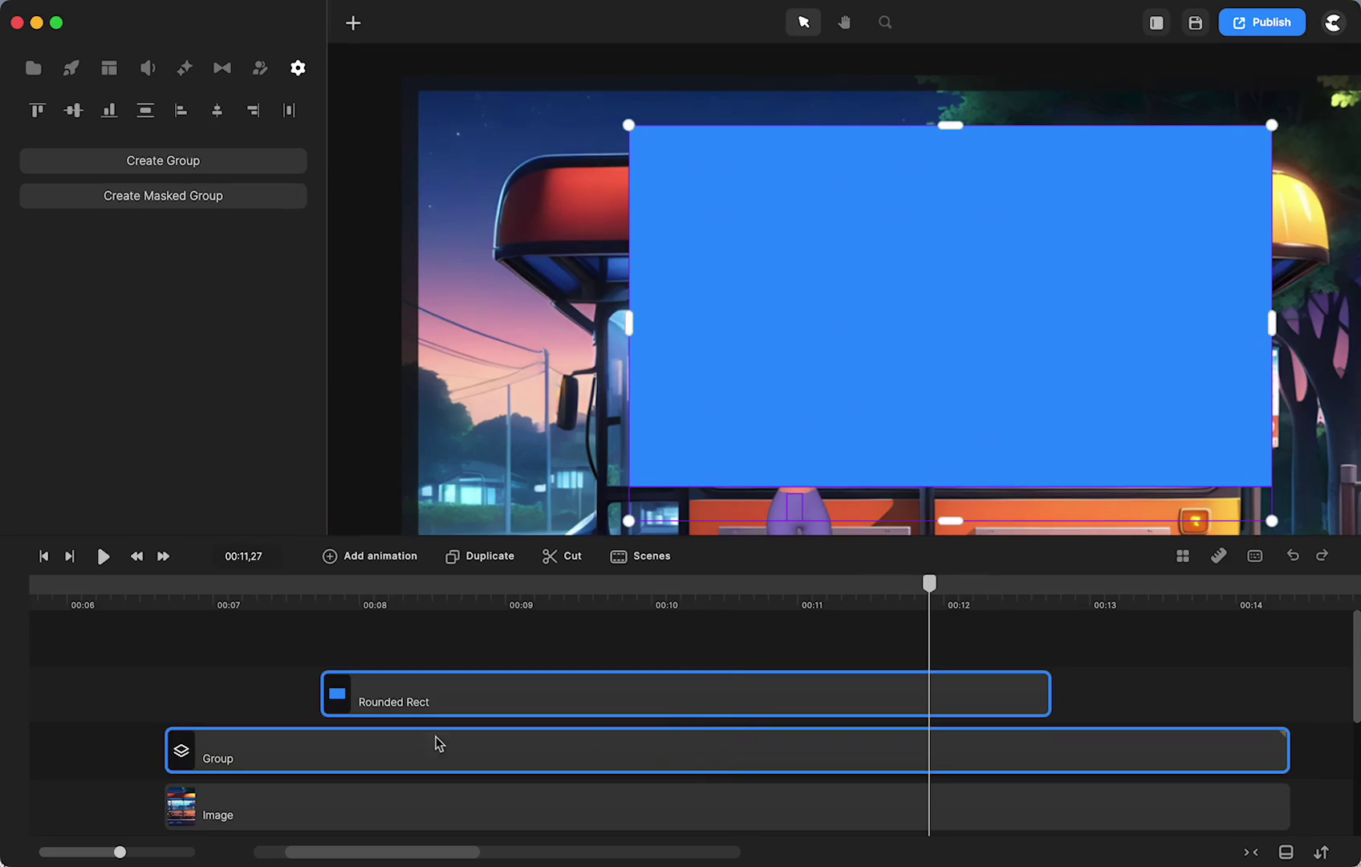
{"action": "right_click", "coordinate": [592, 708]}
Step: Use the Rounded Rect as a mask for the character group
{"action": "left_click", "coordinate": [670, 576]}
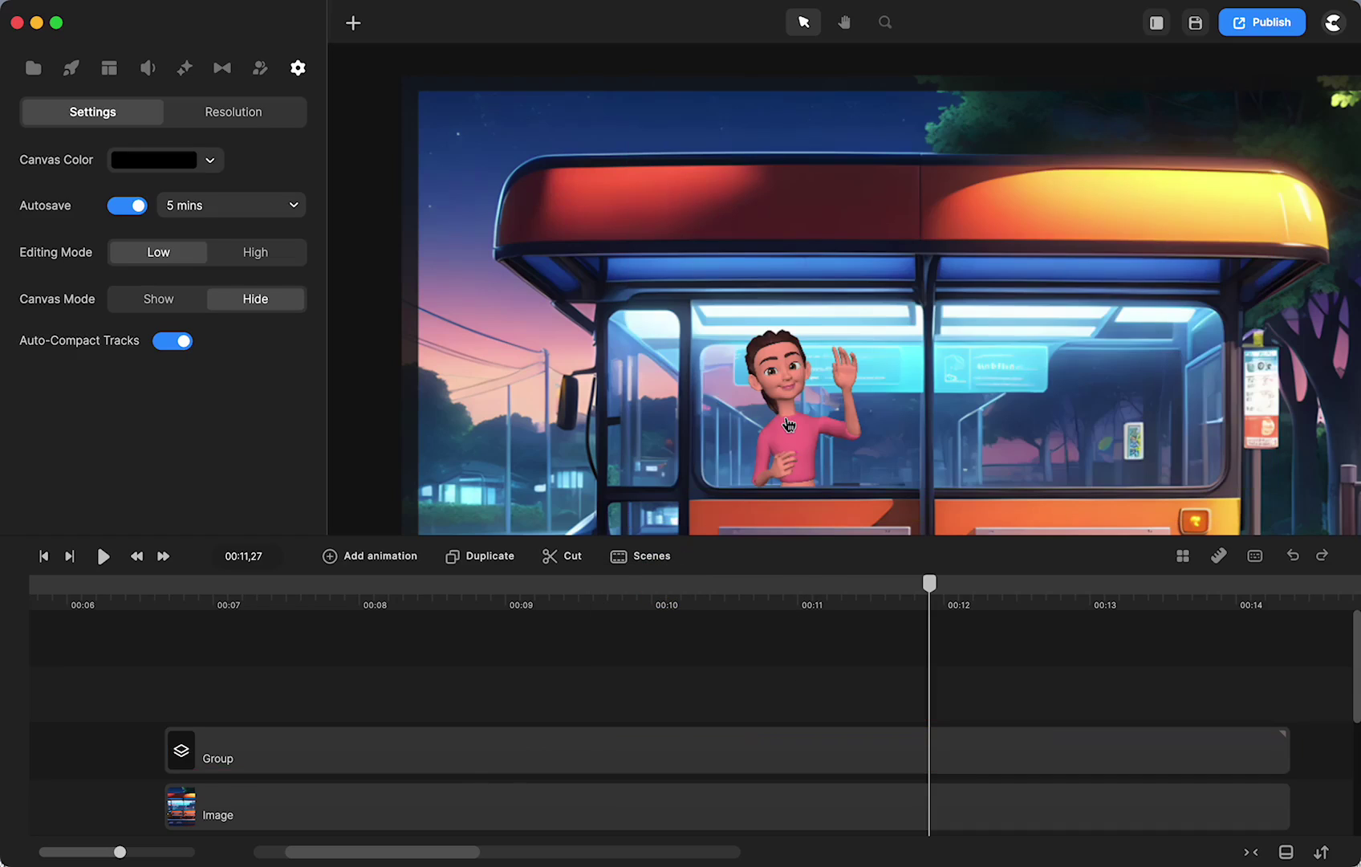
{"action": "scroll", "coordinate": [789, 424], "scroll_direction": "up", "scroll_amount": 3}
{"action": "left_click_drag", "start_coordinate": [863, 444], "coordinate": [897, 295]}
{"action": "scroll", "coordinate": [809, 359], "scroll_direction": "up", "scroll_amount": 5}
{"action": "scroll", "coordinate": [809, 359], "scroll_direction": "up", "scroll_amount": 3}
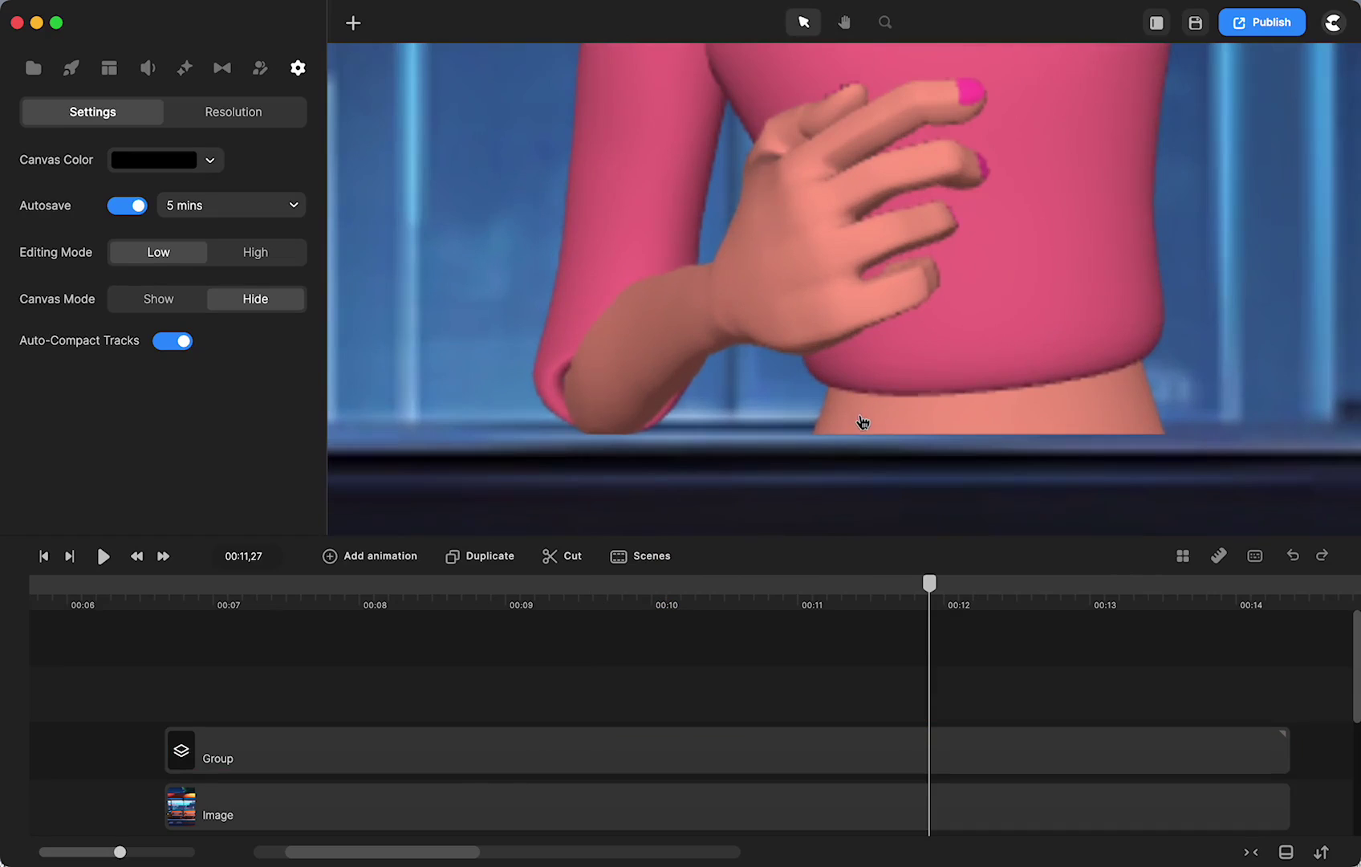
Step: Select the masked group and detach its mask for separate editing
{"action": "left_click", "coordinate": [865, 756]}
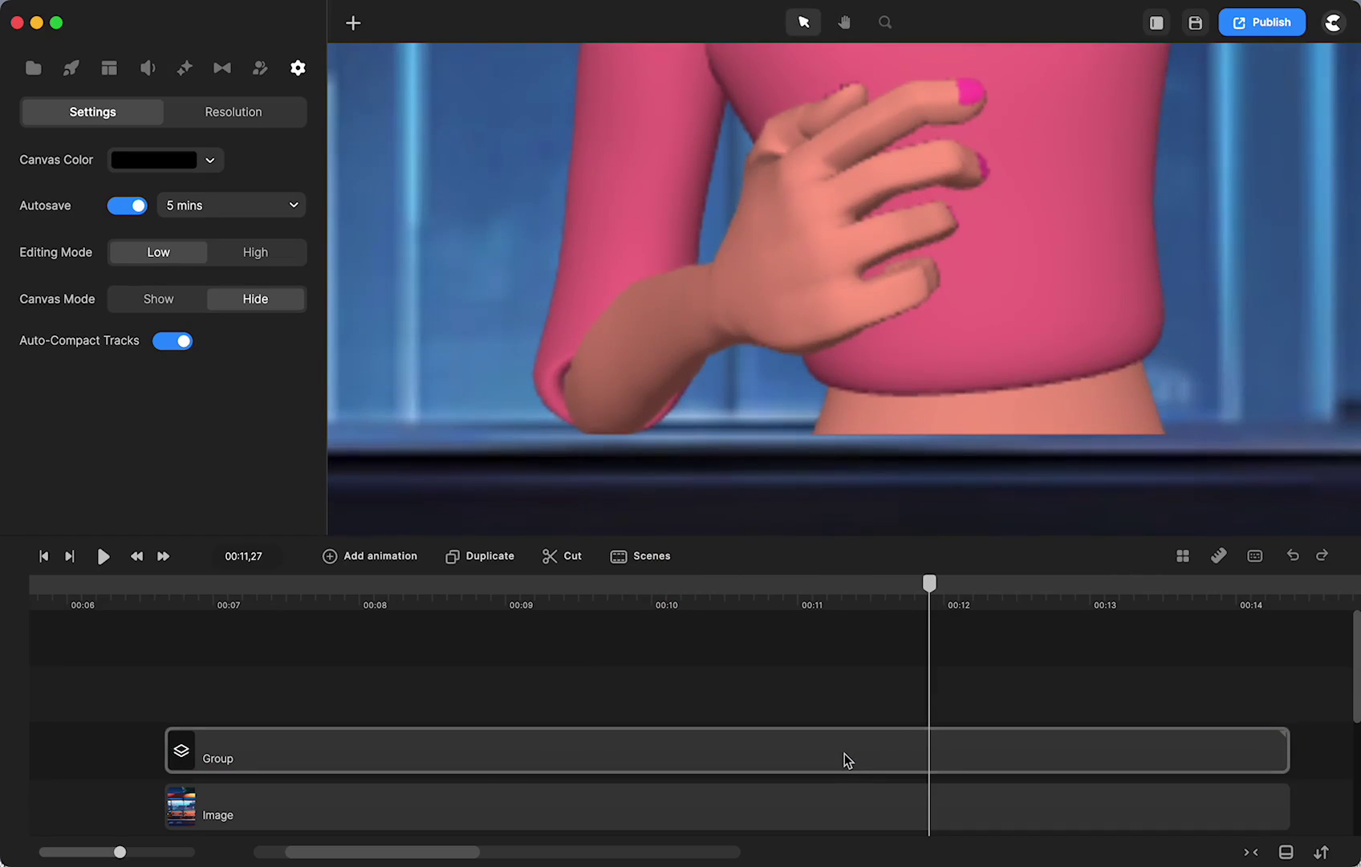
{"action": "left_click", "coordinate": [844, 758]}
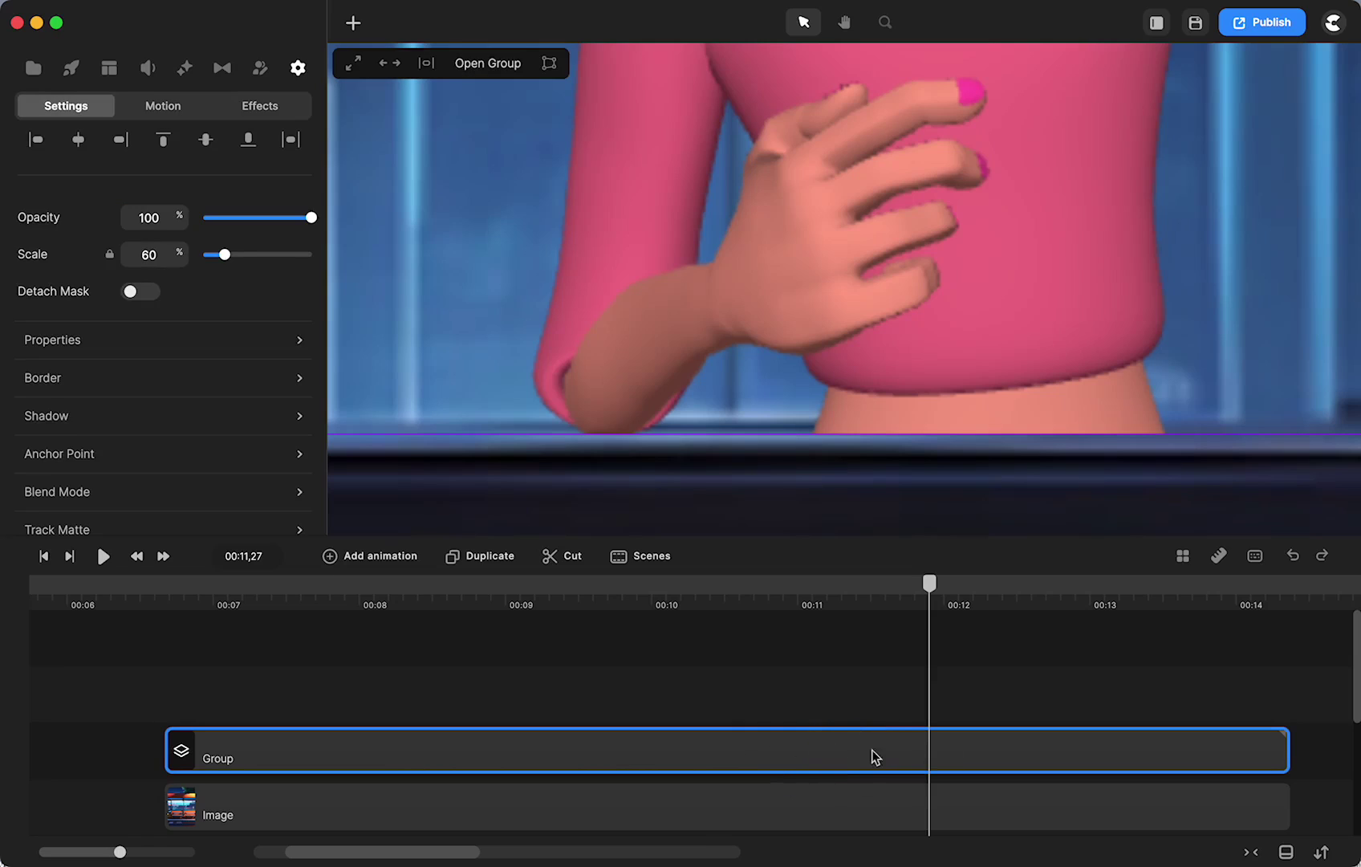
{"action": "left_click", "coordinate": [133, 296]}
{"action": "key", "text": "h"}
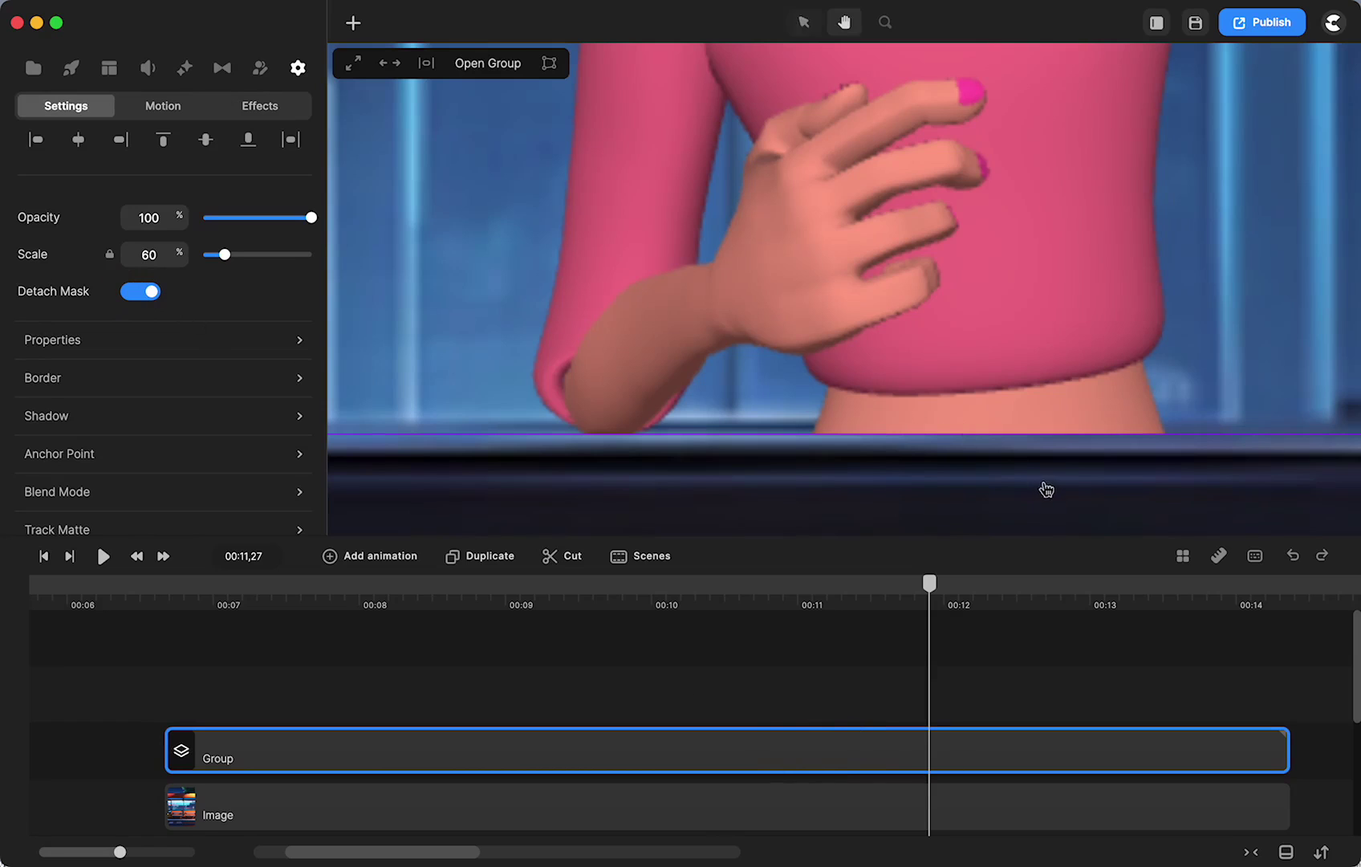
{"action": "left_click_drag", "start_coordinate": [1043, 484], "coordinate": [753, 418]}
{"action": "key", "text": "v"}
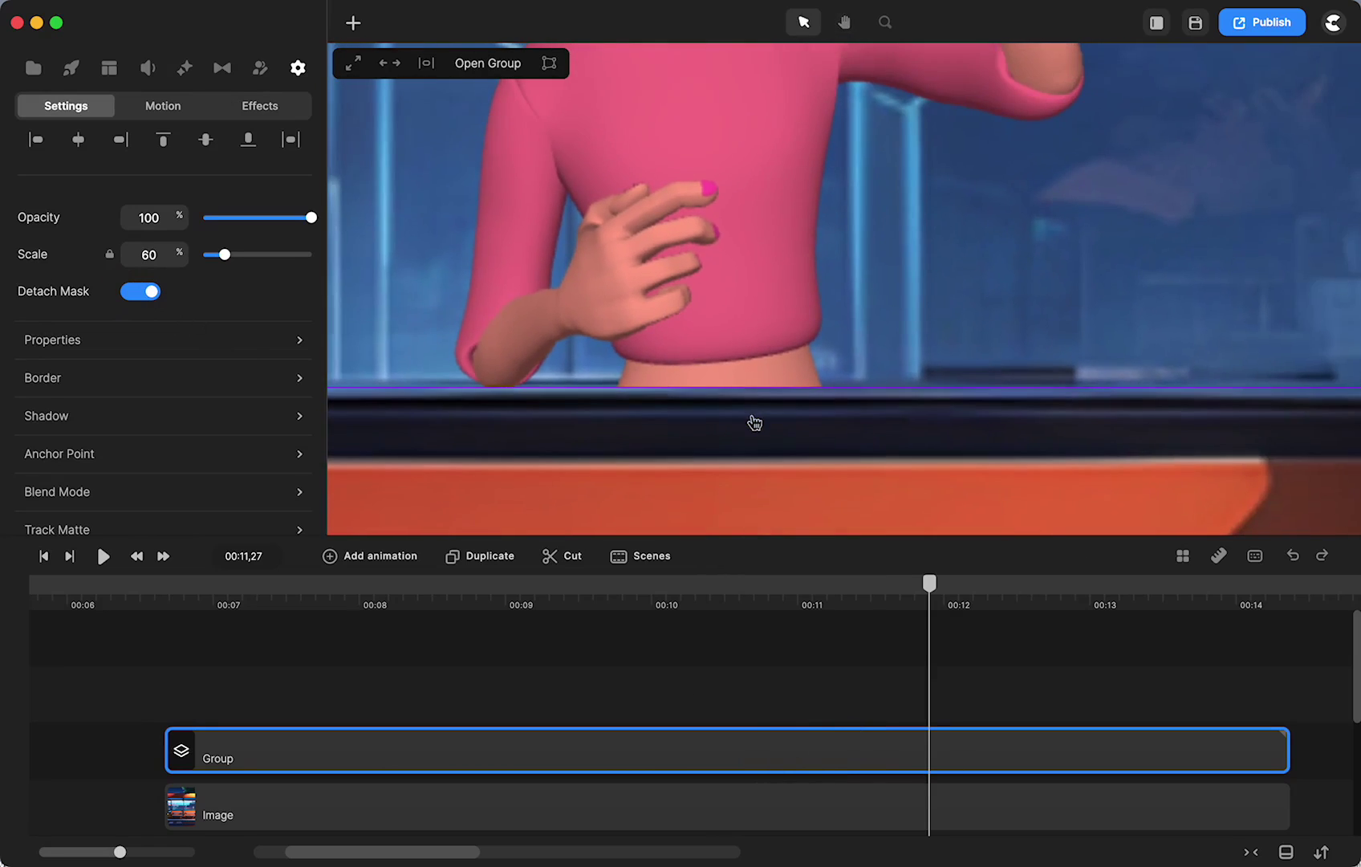
Step: Raise the mask's bottom edge to crop more sweater, then switch Detach Mask off again
{"action": "left_click", "coordinate": [758, 363]}
{"action": "key", "text": "h"}
{"action": "left_click_drag", "start_coordinate": [939, 461], "coordinate": [750, 462]}
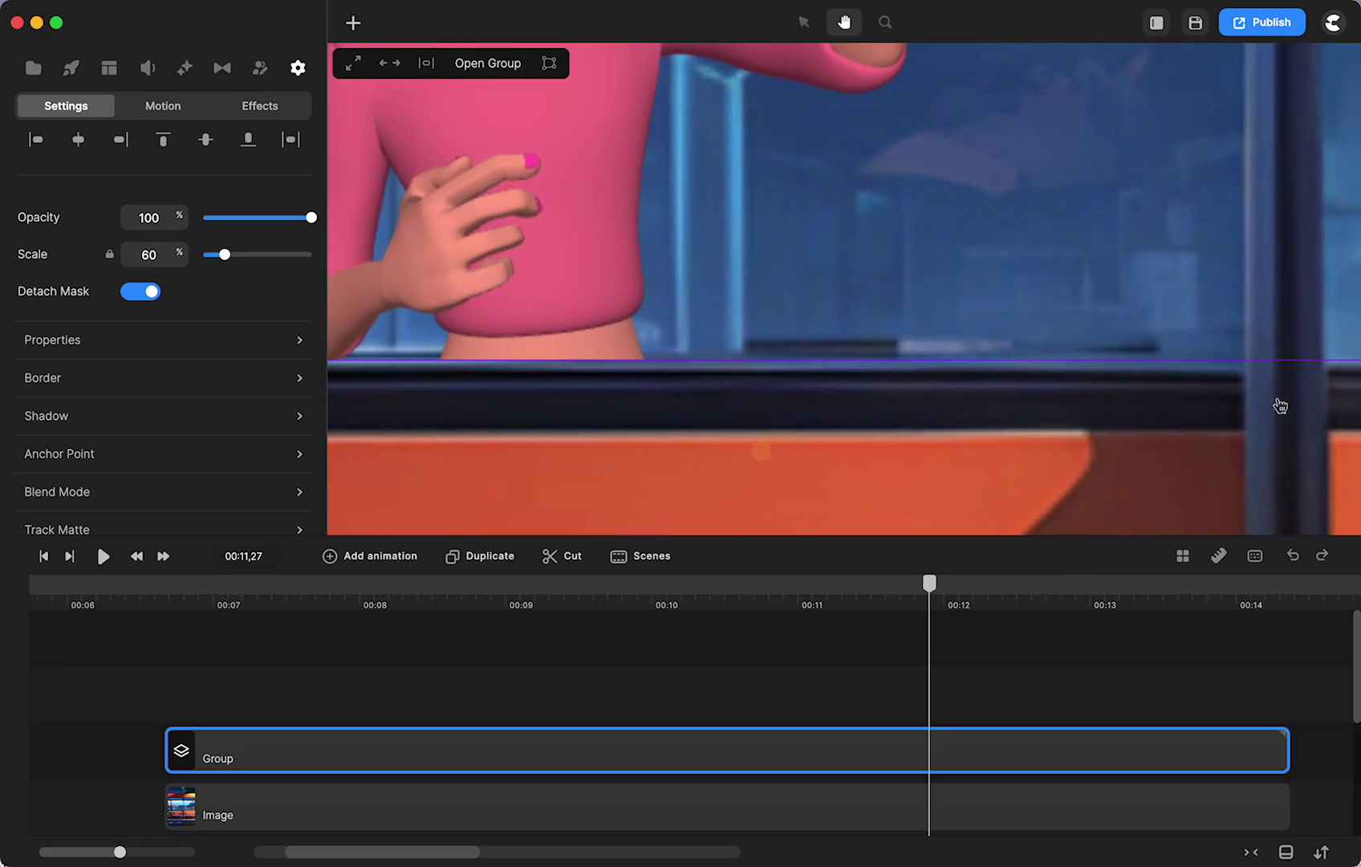
{"action": "left_click_drag", "start_coordinate": [1182, 427], "coordinate": [1102, 472]}
{"action": "key", "text": "v"}
{"action": "scroll", "coordinate": [1148, 419], "scroll_direction": "up", "scroll_amount": 3}
{"action": "key", "text": "h"}
{"action": "key", "text": "v"}
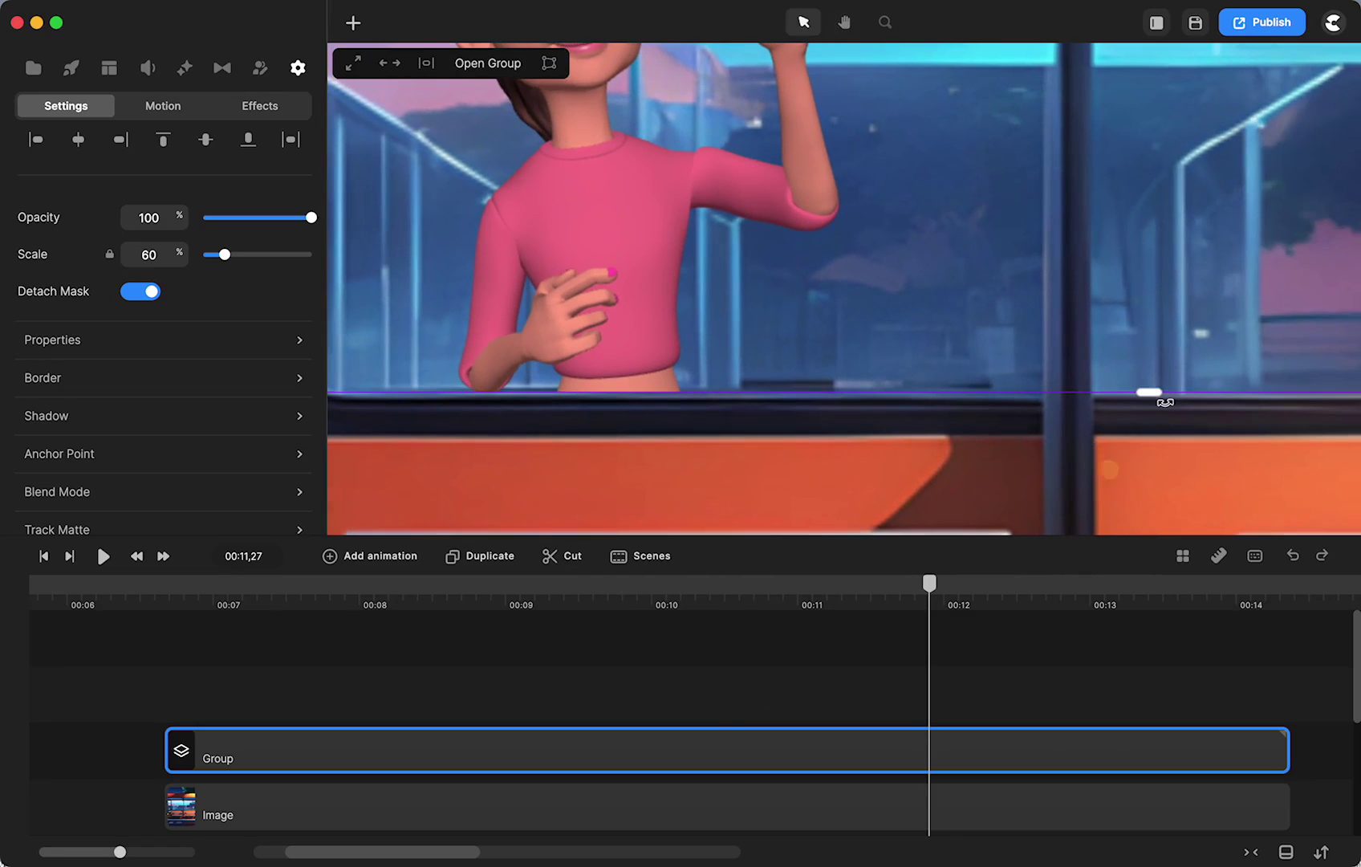
{"action": "scroll", "coordinate": [1165, 402], "scroll_direction": "up", "scroll_amount": 3}
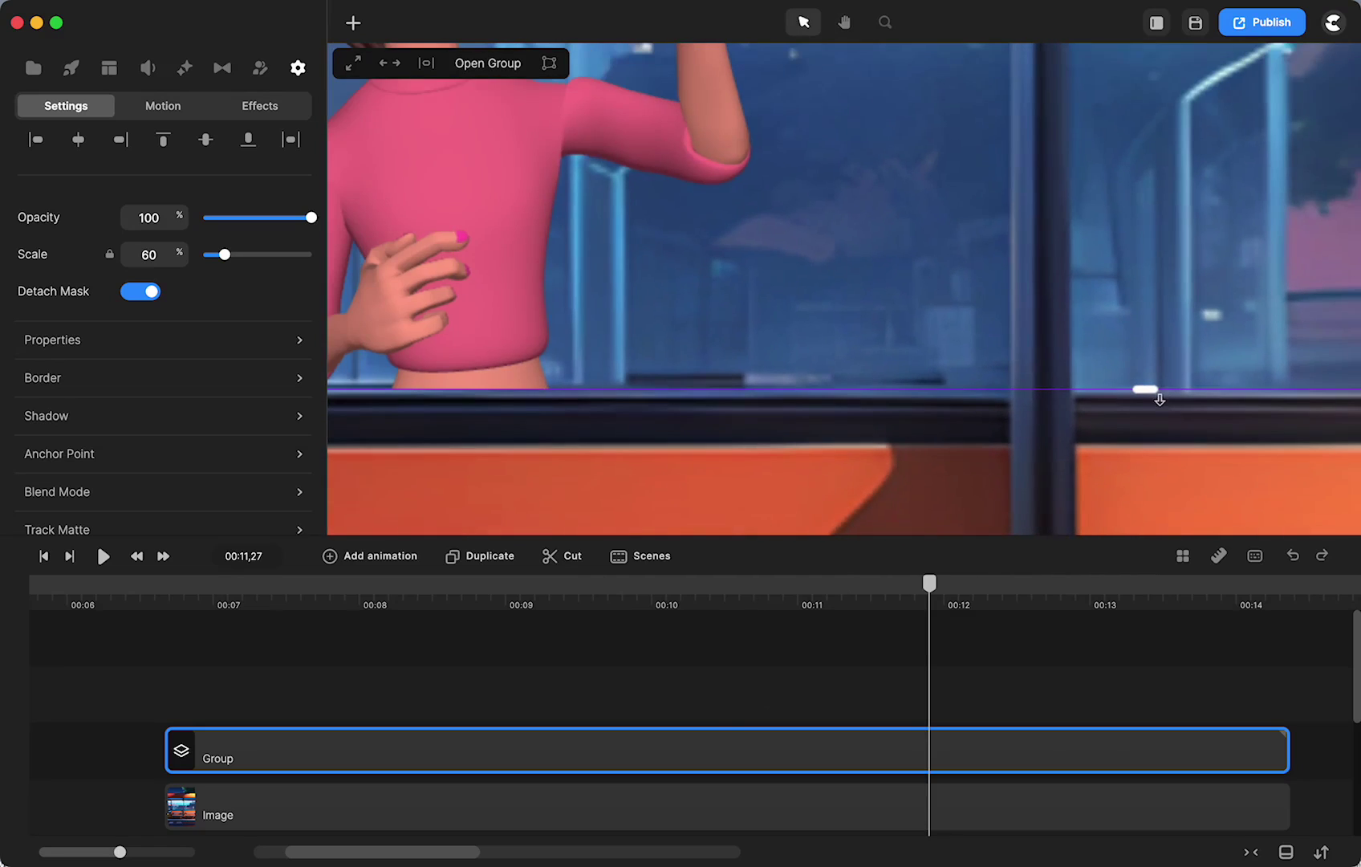
{"action": "mouse_move", "coordinate": [1146, 390]}
{"action": "left_mouse_down"}
{"action": "mouse_move", "coordinate": [1150, 360]}
{"action": "mouse_move", "coordinate": [1157, 394]}
{"action": "left_mouse_up"}
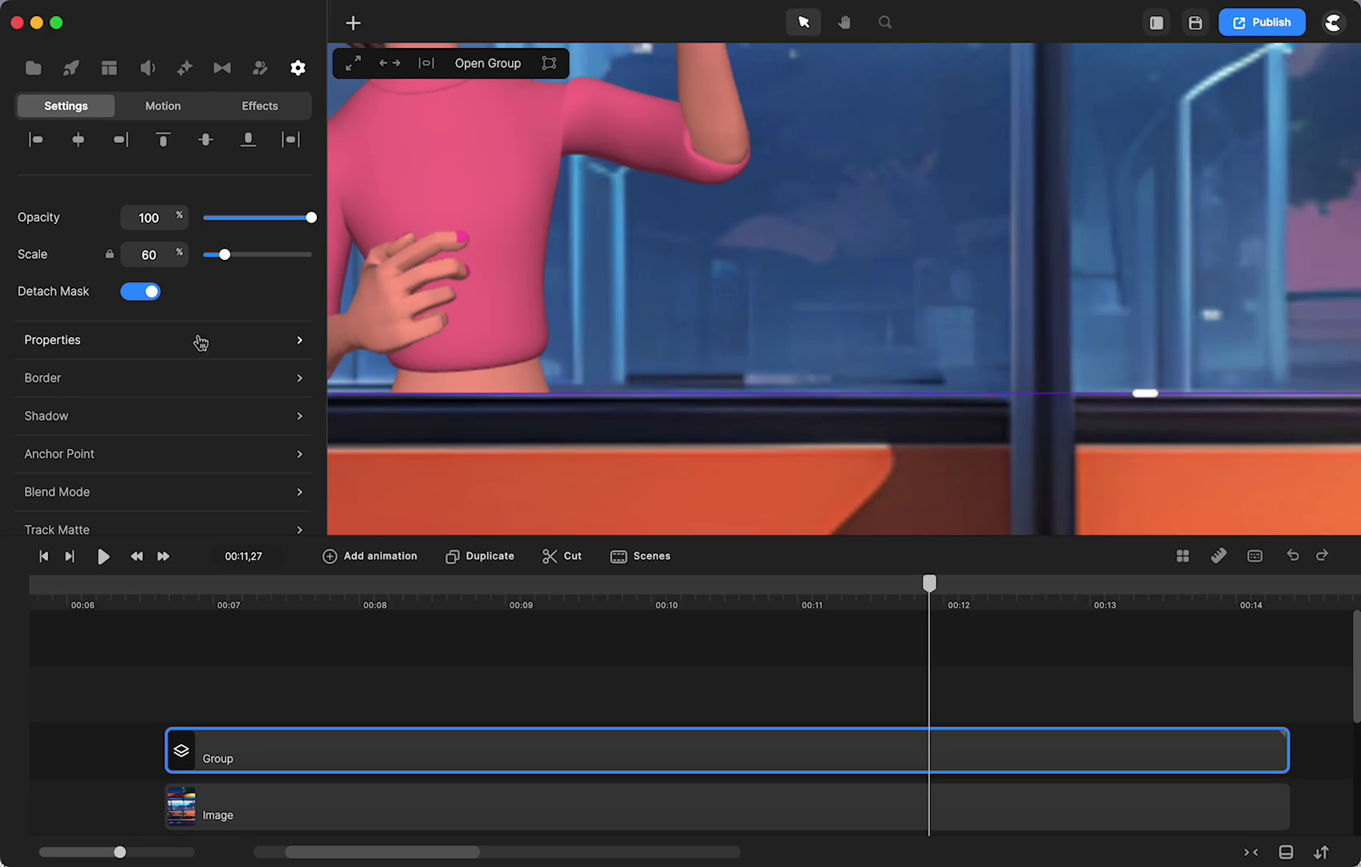
{"action": "left_click", "coordinate": [145, 290]}
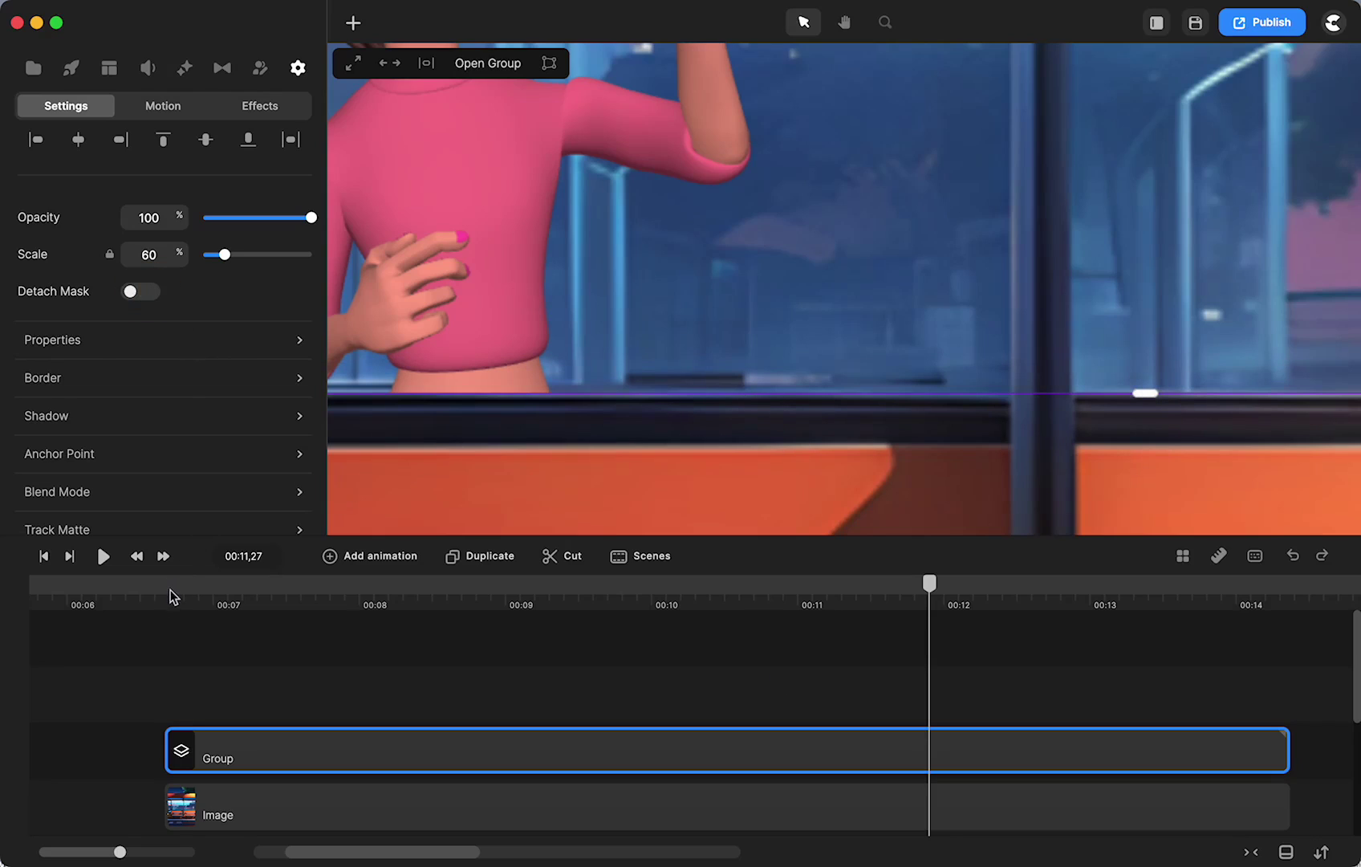
{"action": "left_click", "coordinate": [171, 596]}
{"action": "left_click", "coordinate": [103, 556]}
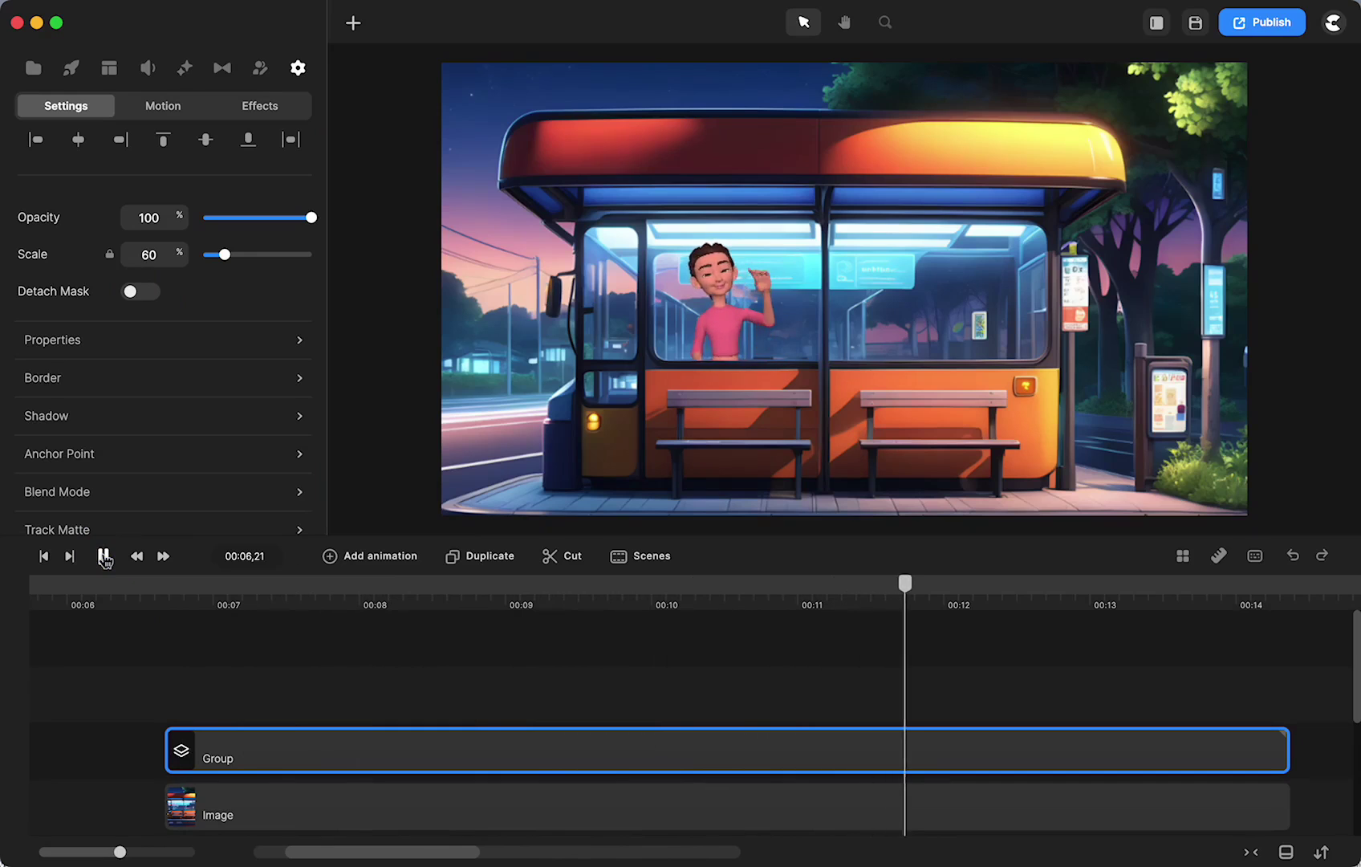
{"action": "left_click", "coordinate": [104, 557]}
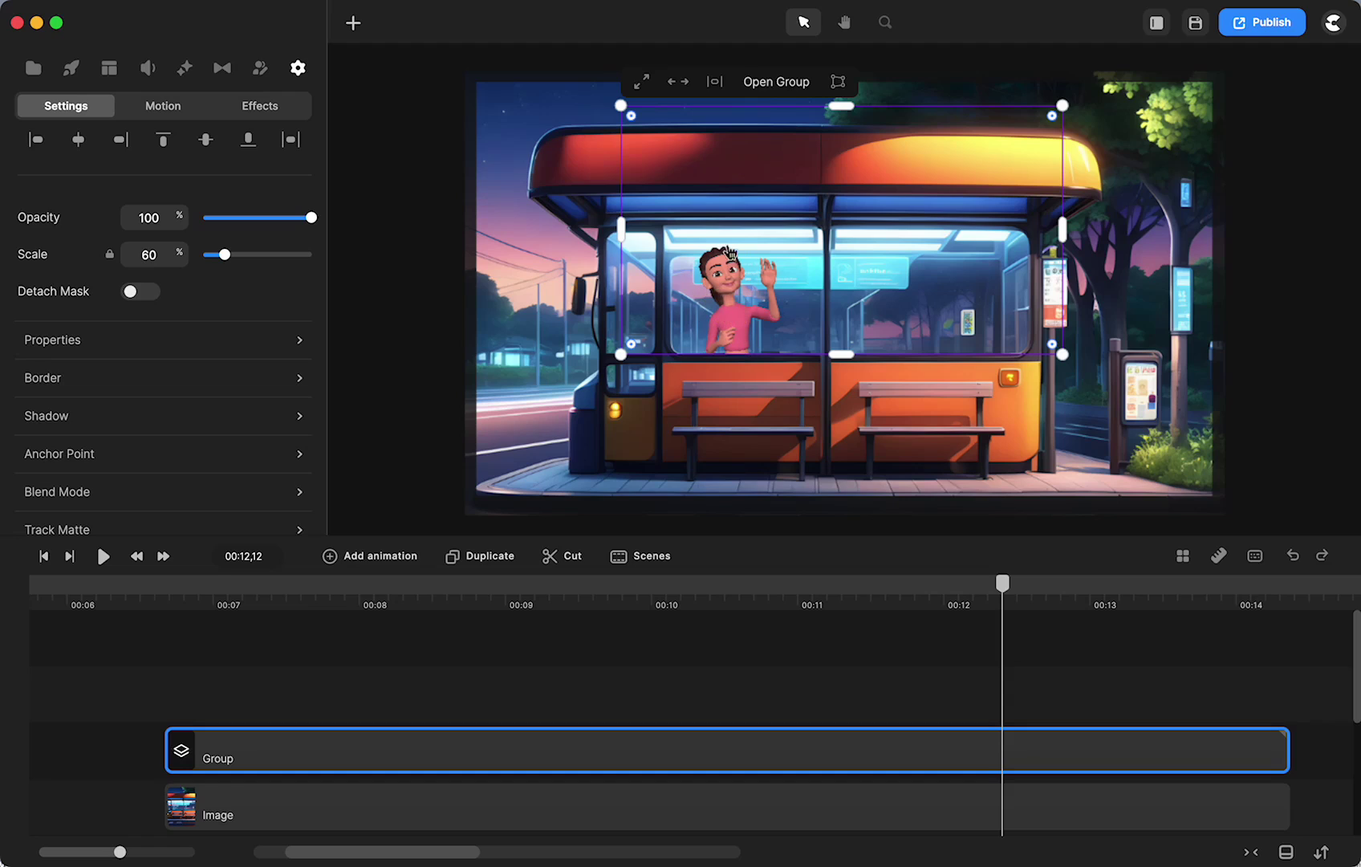
{"action": "left_click", "coordinate": [48, 590]}
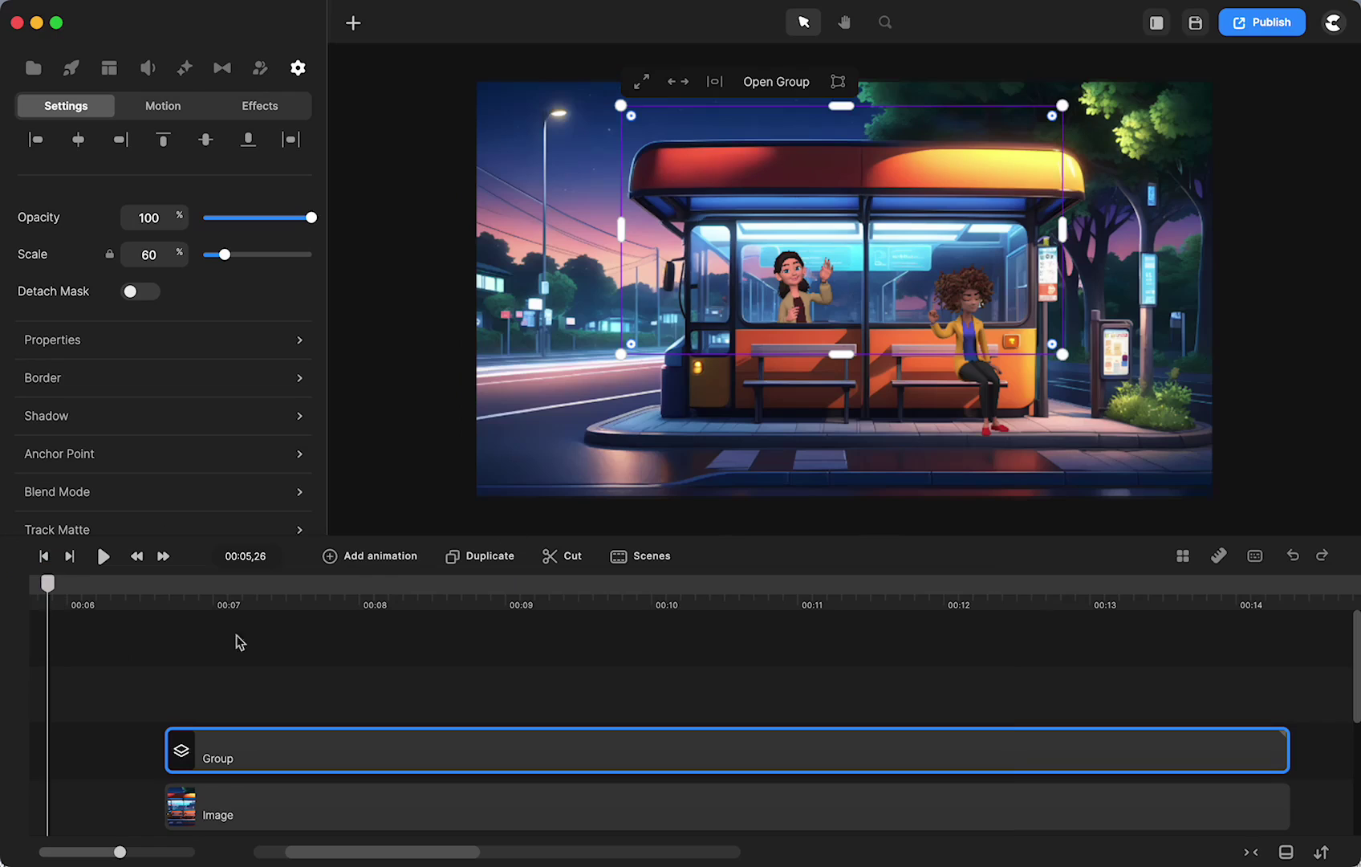
{"action": "left_click_drag", "start_coordinate": [48, 588], "coordinate": [52, 586]}
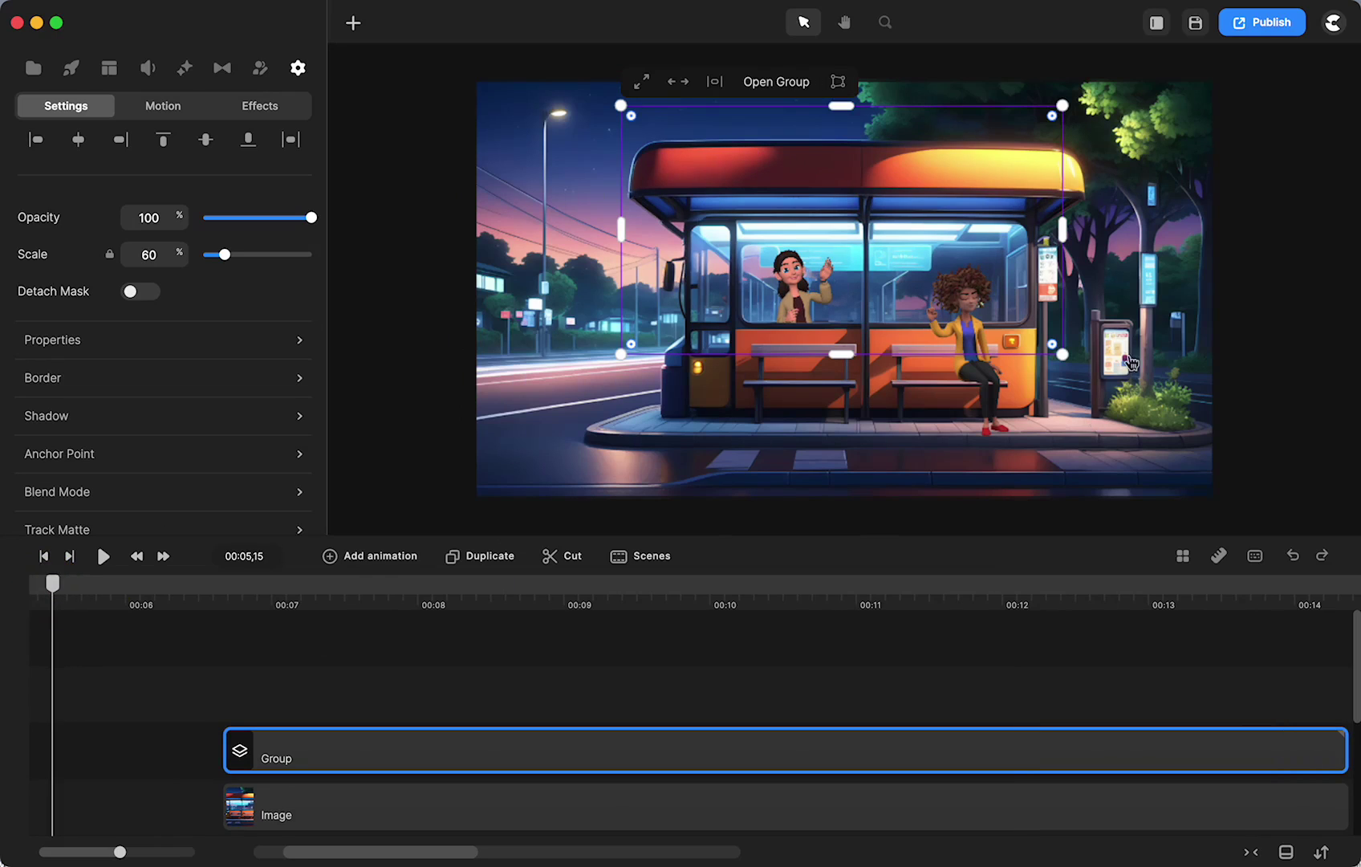
{"action": "left_click_drag", "start_coordinate": [48, 591], "coordinate": [1039, 616]}
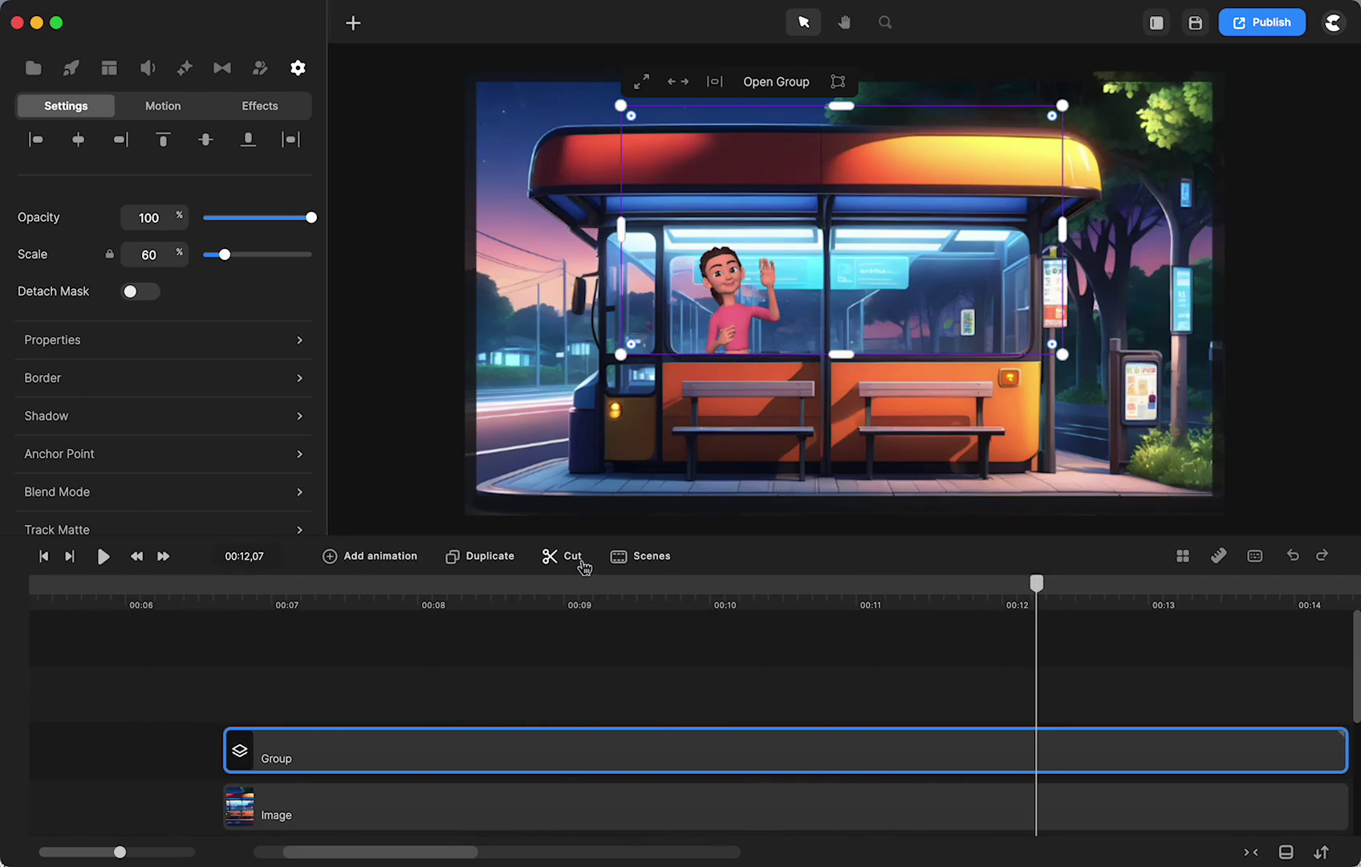
{"action": "left_click_drag", "start_coordinate": [1048, 608], "coordinate": [326, 679]}
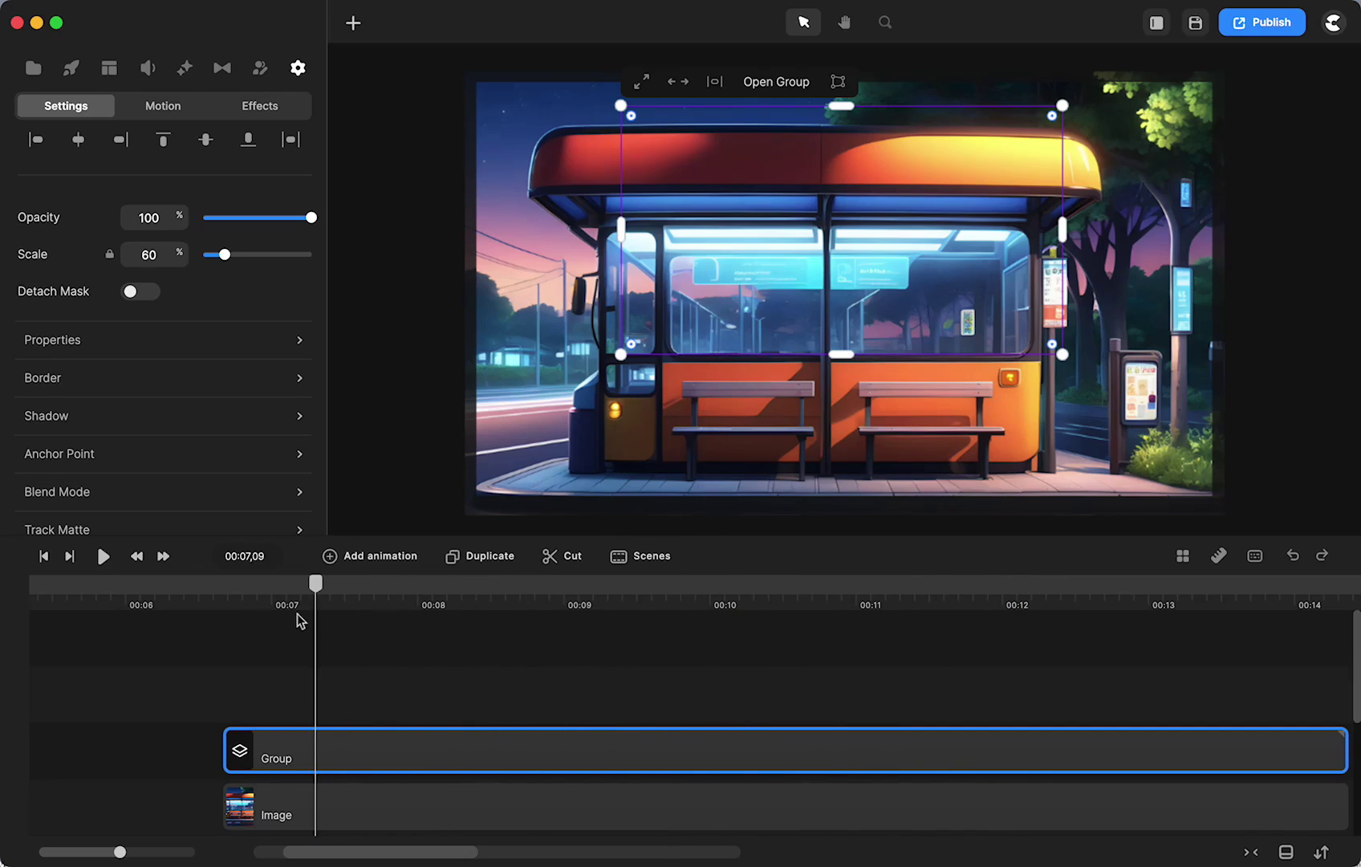
{"action": "mouse_move", "coordinate": [315, 583]}
{"action": "left_mouse_down"}
{"action": "mouse_move", "coordinate": [507, 583]}
{"action": "mouse_move", "coordinate": [318, 614]}
{"action": "left_mouse_up"}
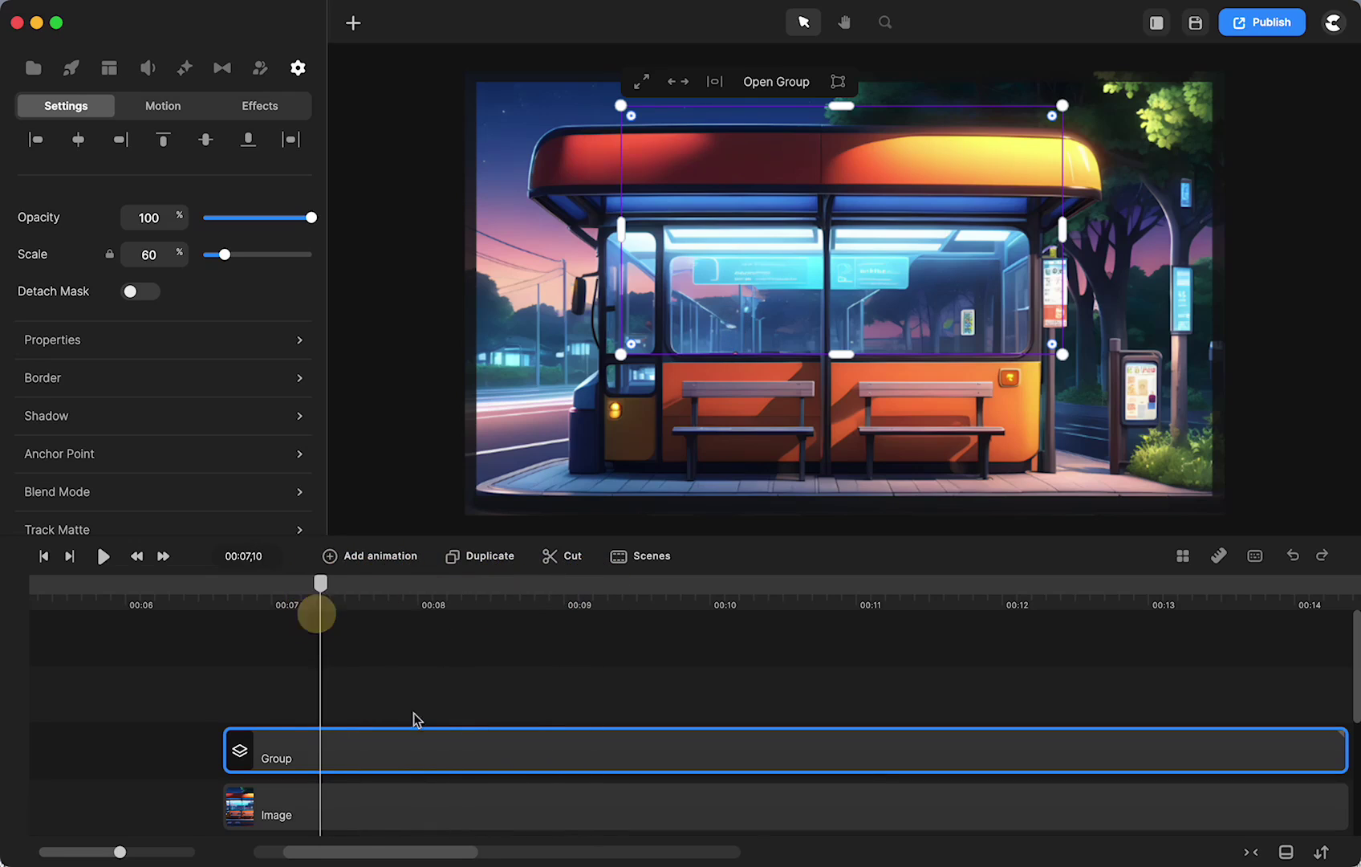
Step: Open the character group and look inside its inner group with the Walking and Wave clips
{"action": "left_click", "coordinate": [433, 747]}
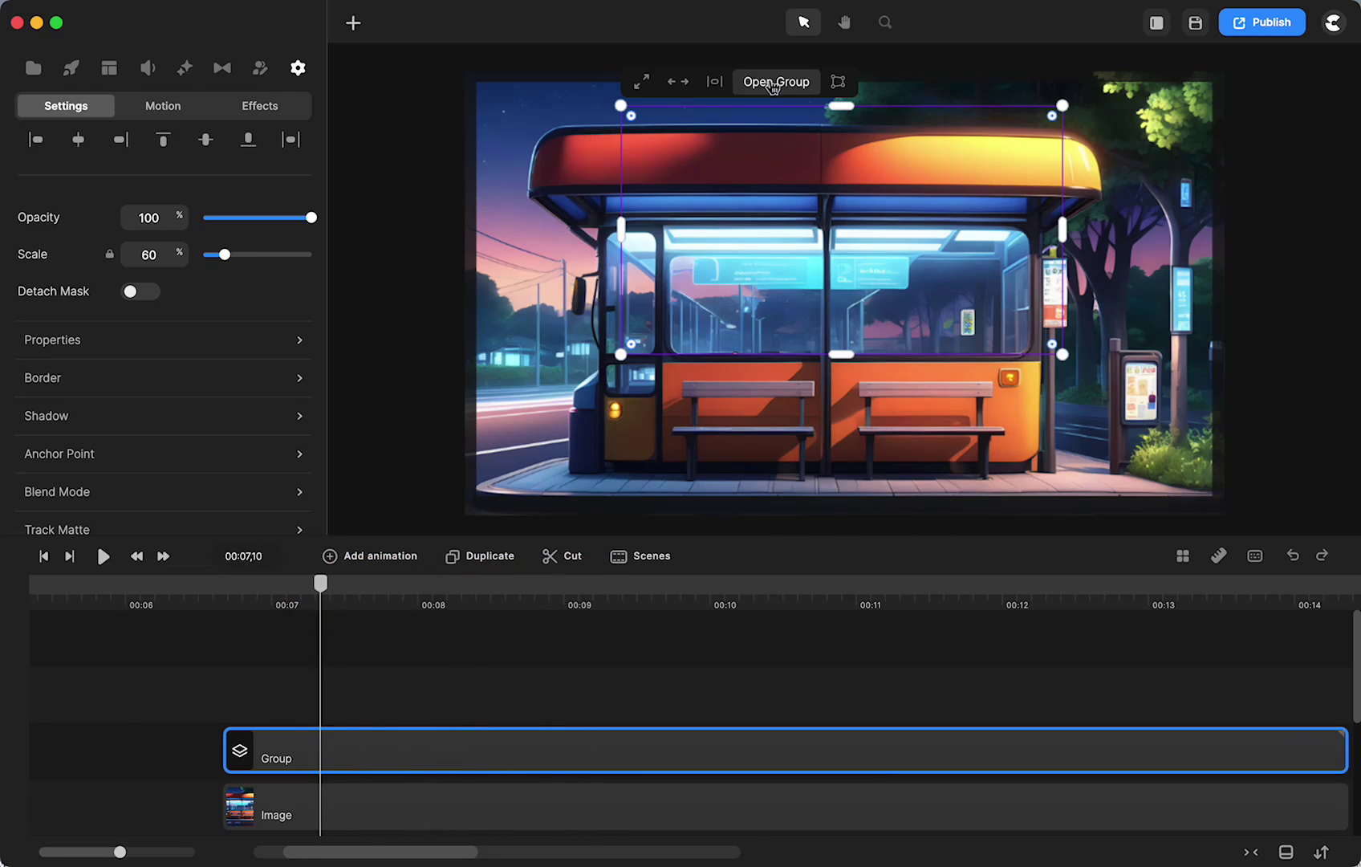
{"action": "left_click", "coordinate": [773, 81]}
{"action": "left_click", "coordinate": [884, 706]}
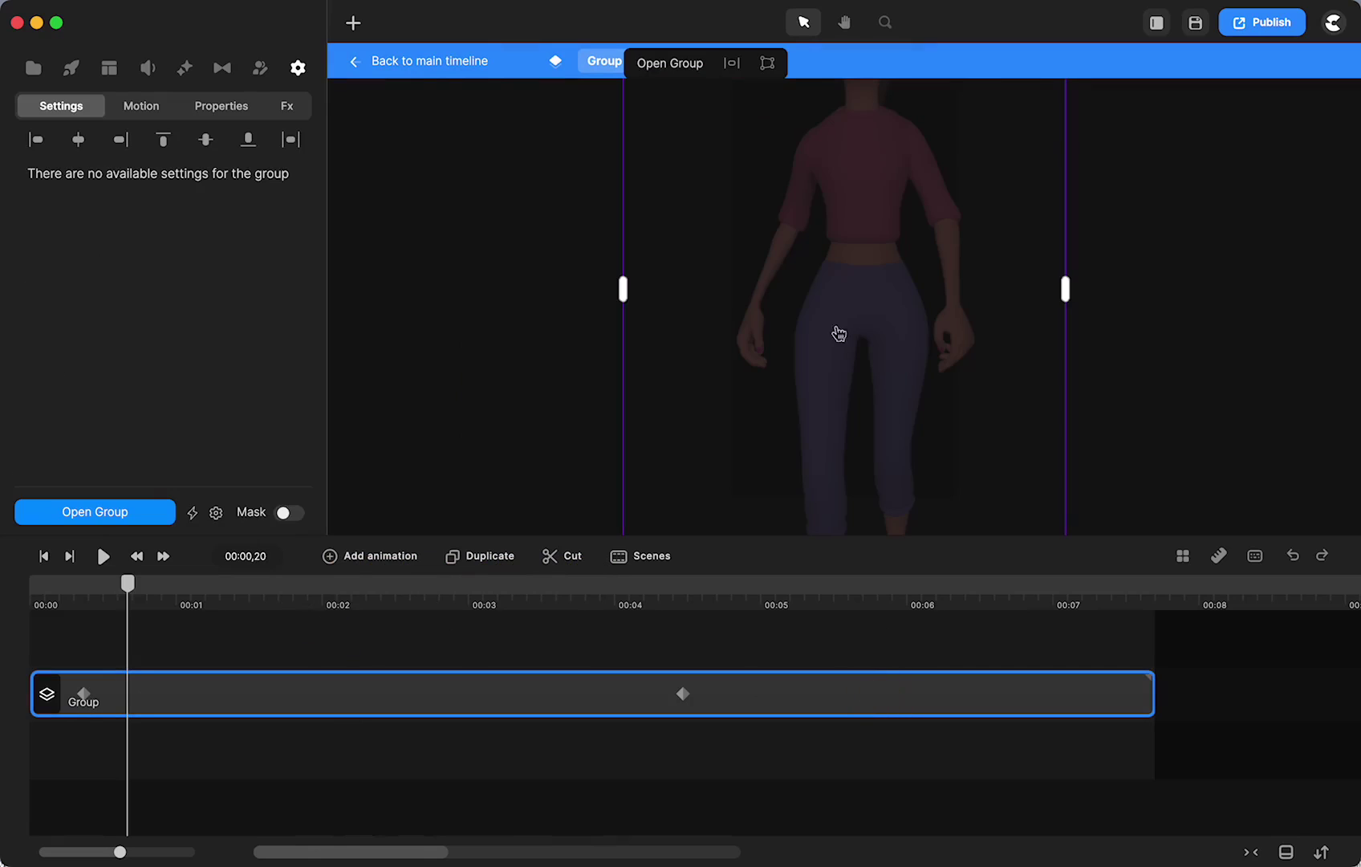
{"action": "left_click", "coordinate": [677, 62]}
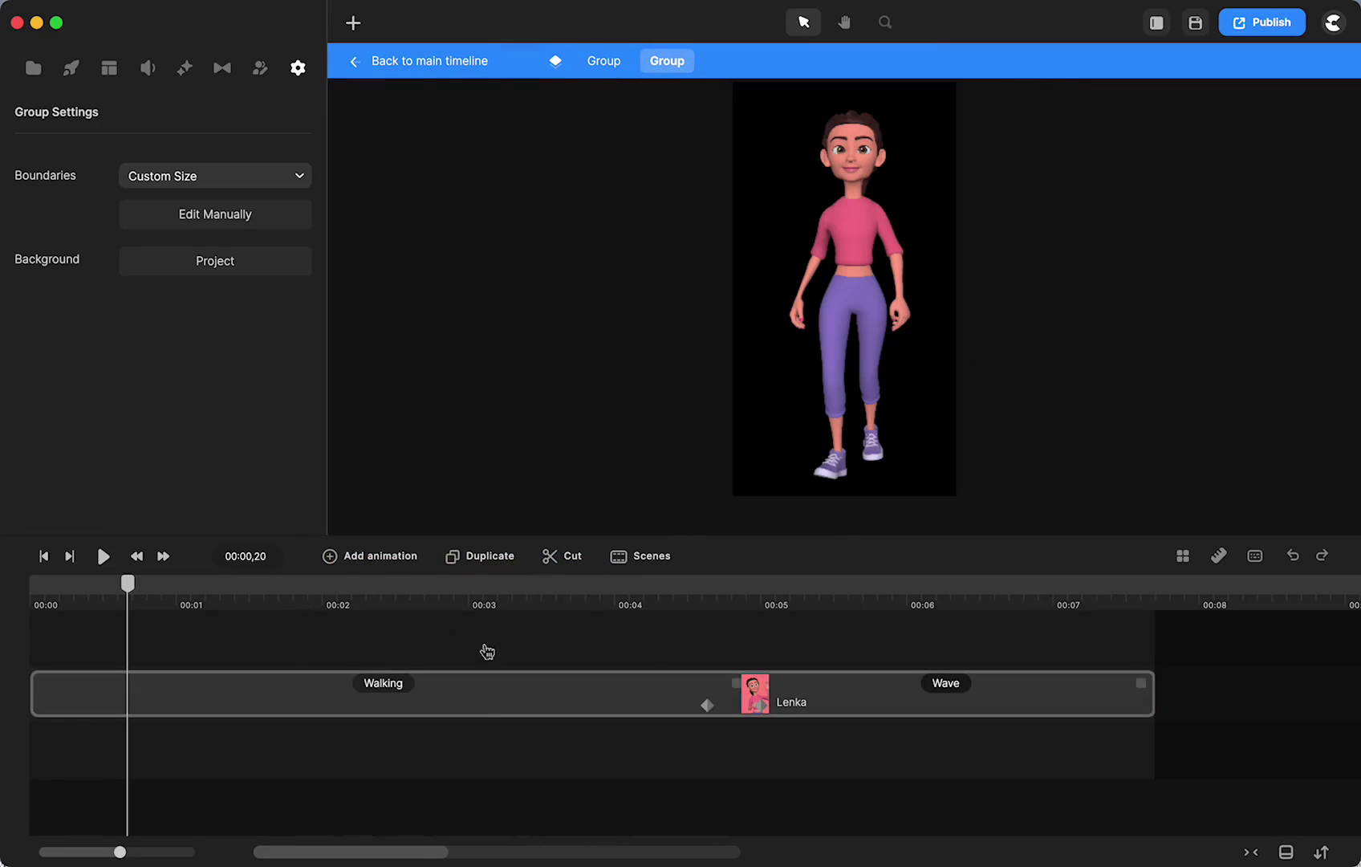
{"action": "left_click", "coordinate": [604, 61]}
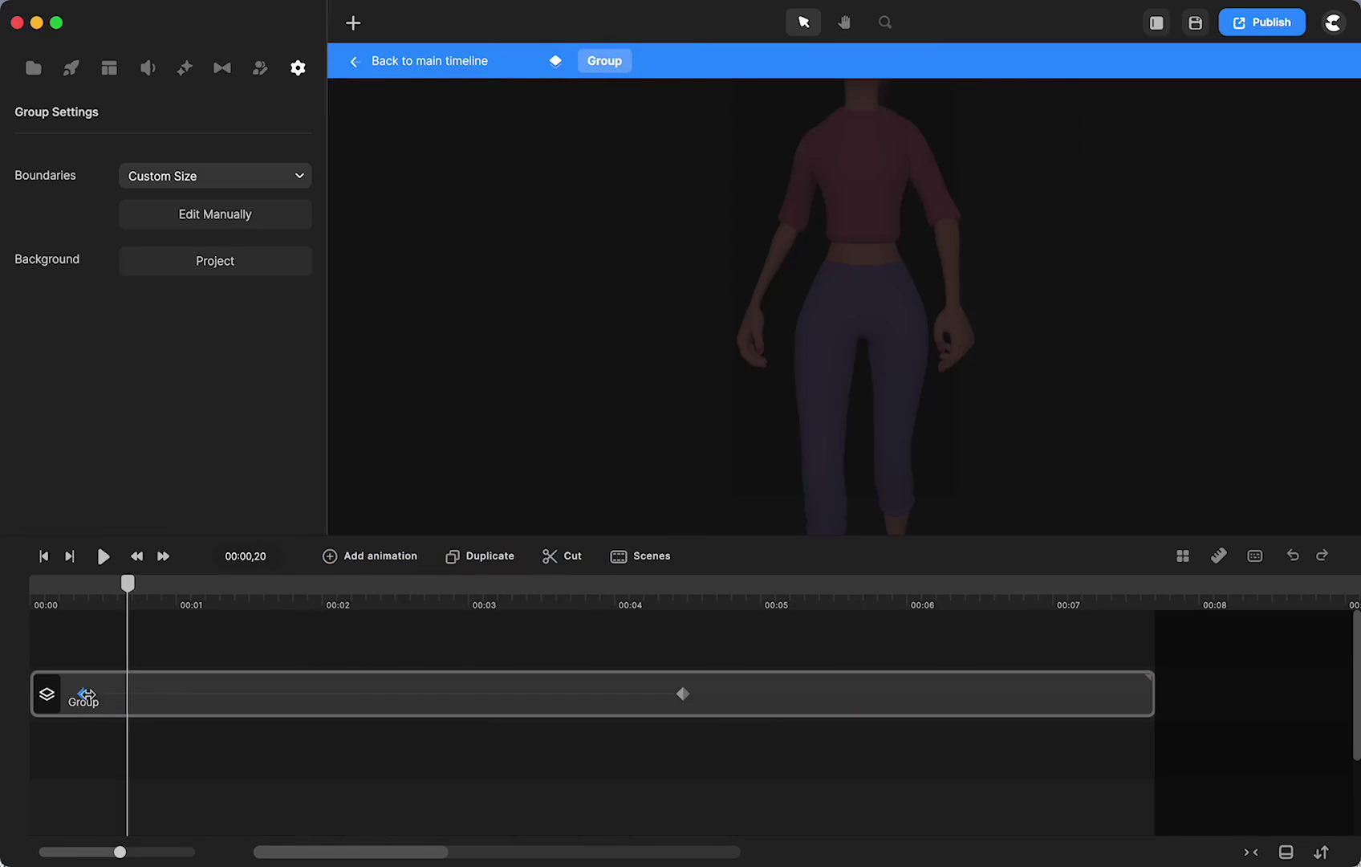
Step: Check the inner group's keyframe to confirm it animates Position and Scale
{"action": "left_click", "coordinate": [83, 692]}
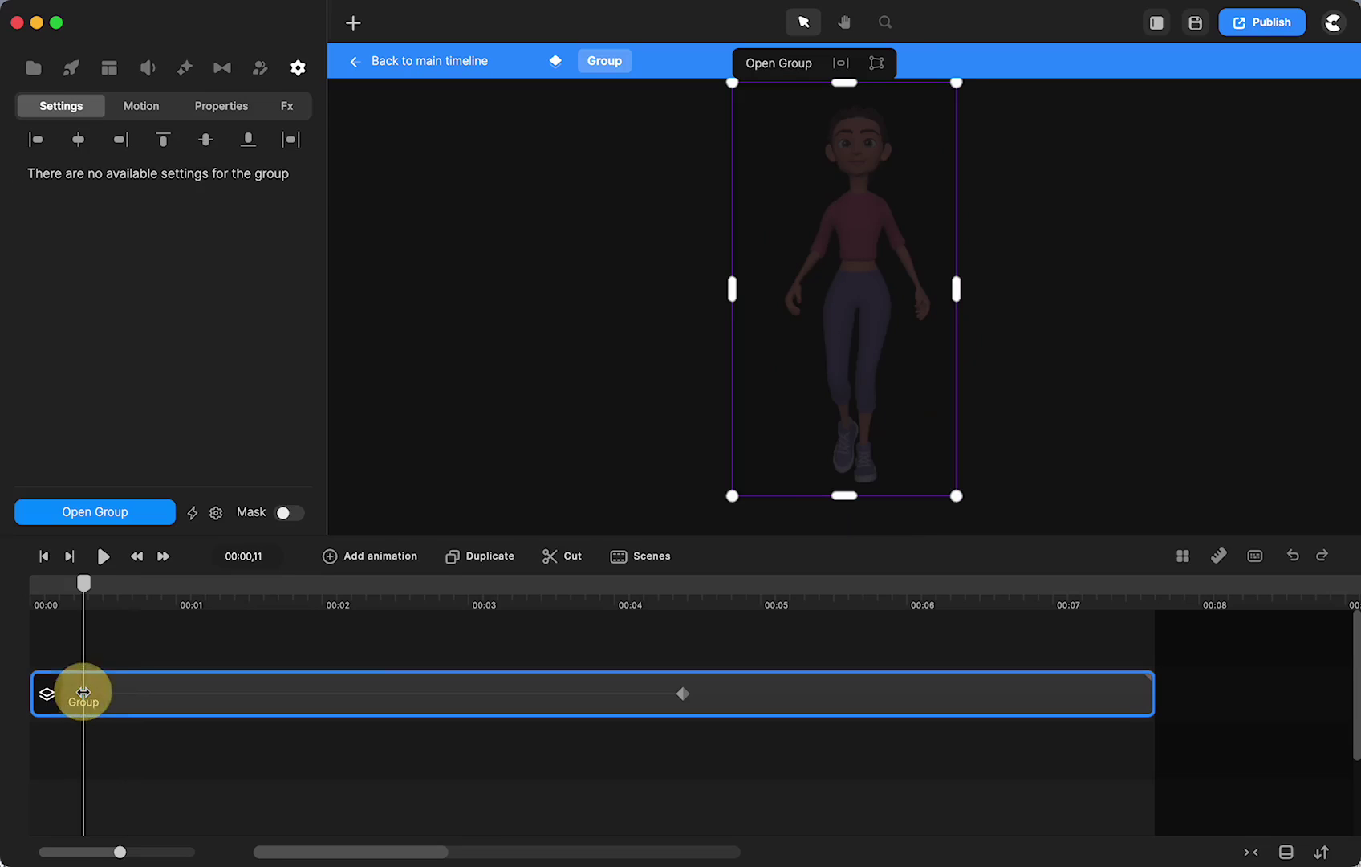
{"action": "left_click", "coordinate": [374, 698]}
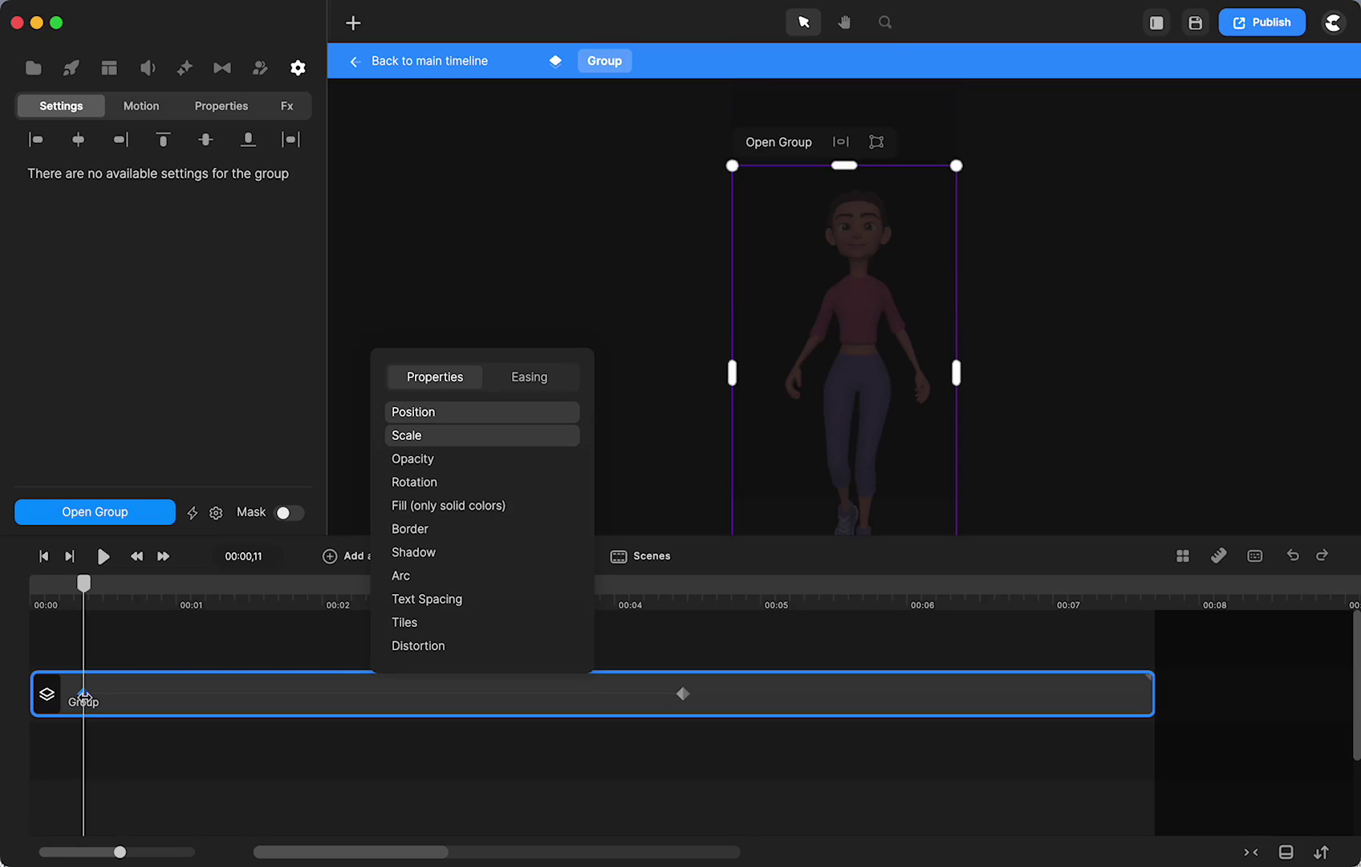
{"action": "left_click", "coordinate": [437, 62]}
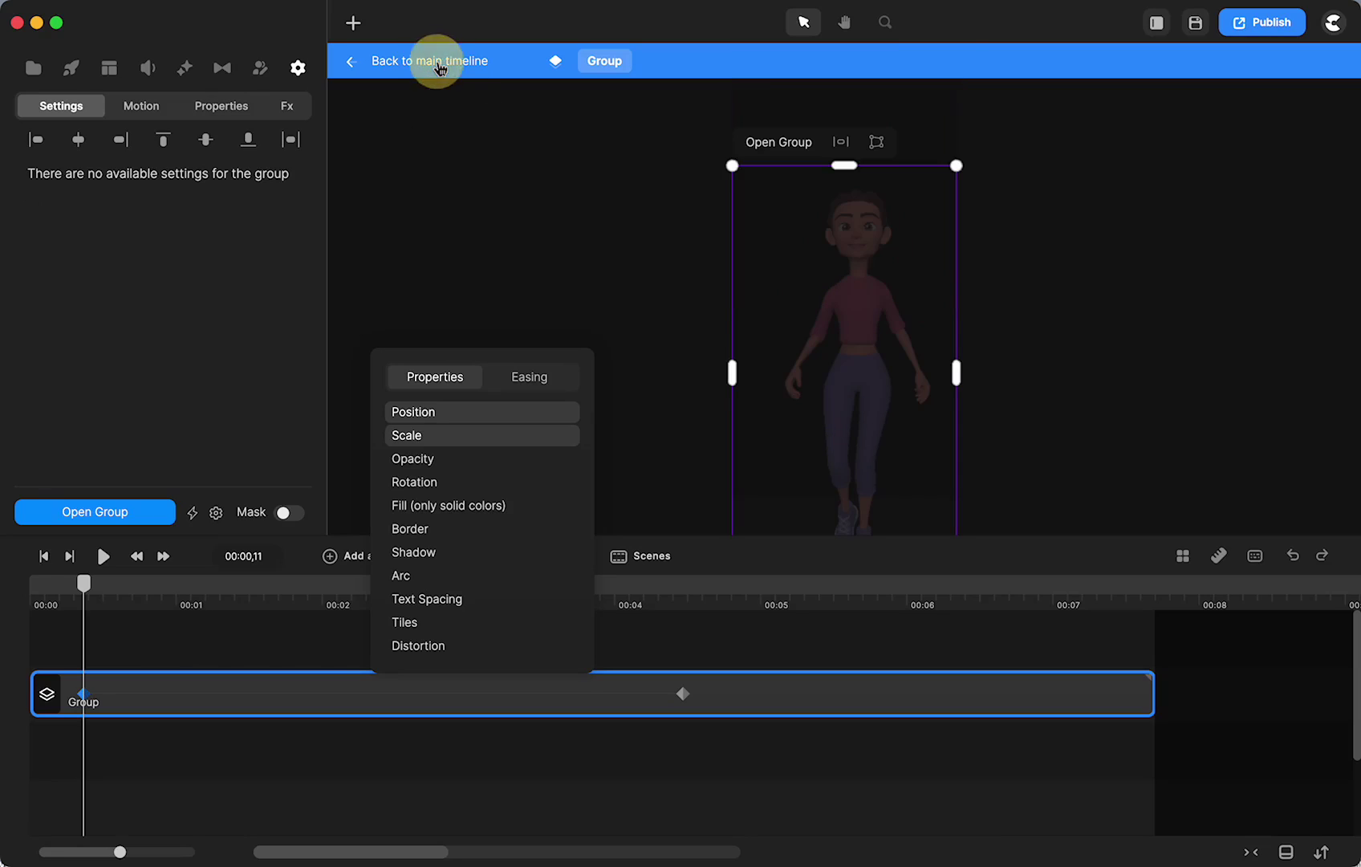
Step: Scrub and play the scene, then jump to where the character's clip begins
{"action": "left_click_drag", "start_coordinate": [83, 583], "coordinate": [1024, 594]}
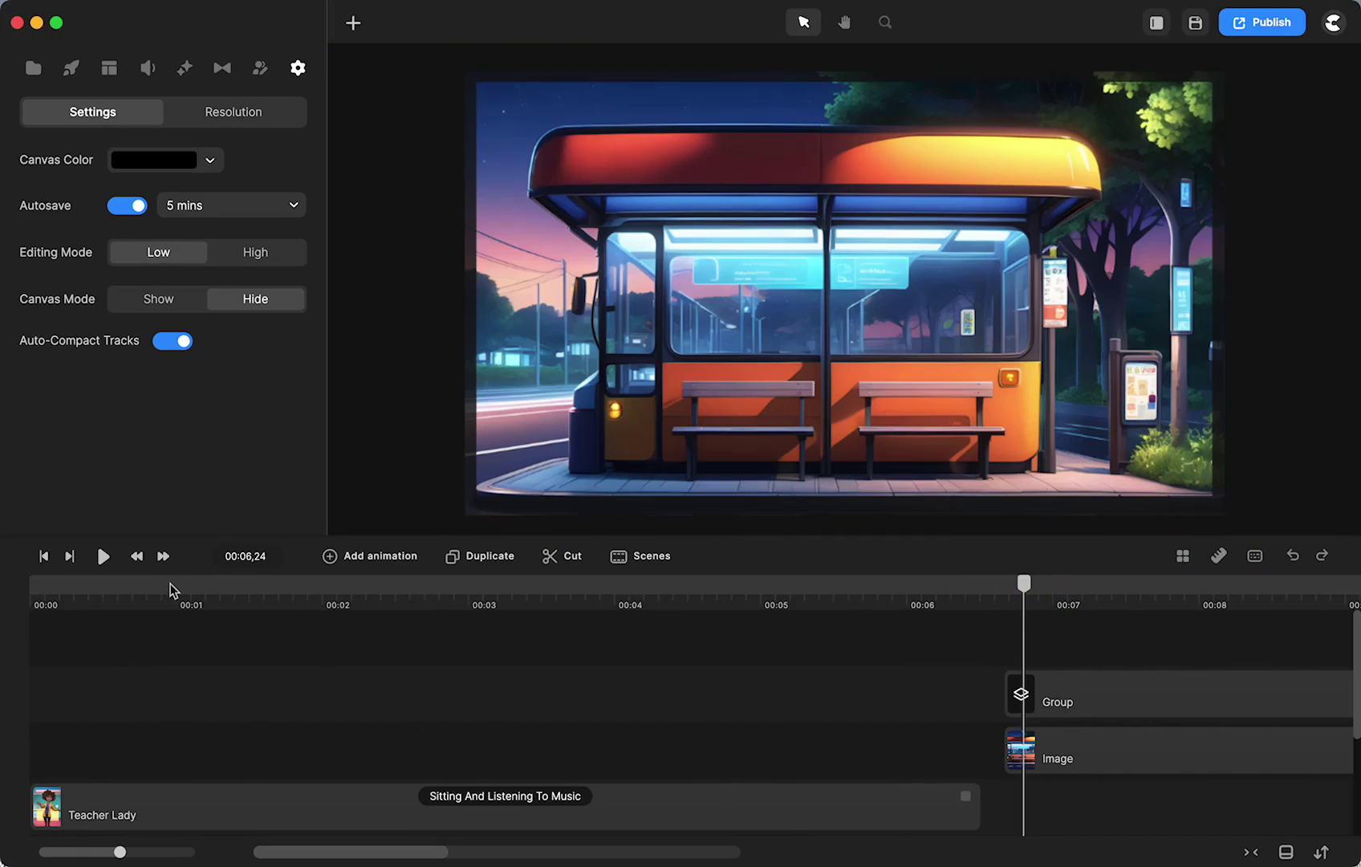
{"action": "left_click", "coordinate": [103, 557]}
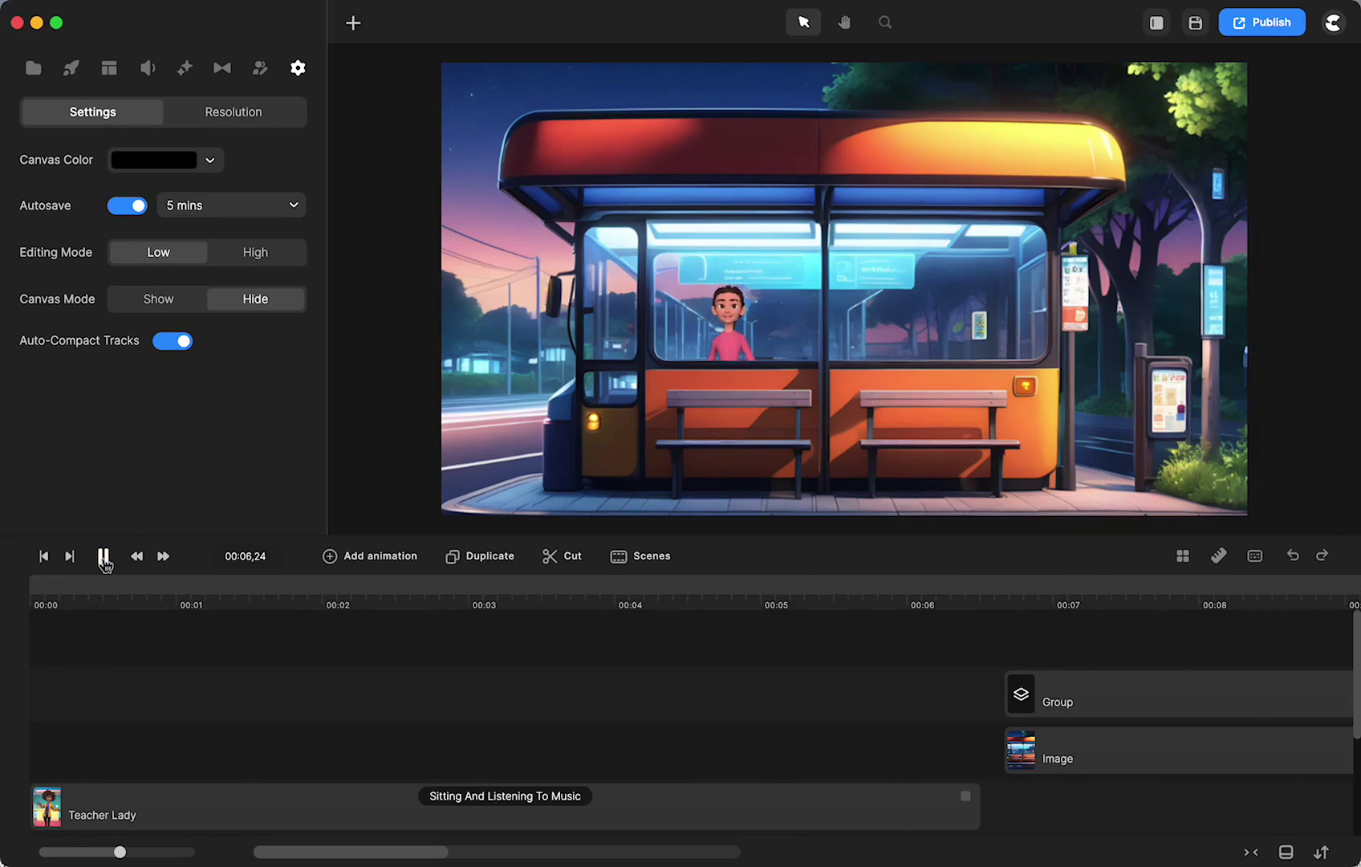
{"action": "left_click", "coordinate": [102, 556]}
{"action": "scroll", "coordinate": [866, 682], "scroll_direction": "right", "scroll_amount": 5}
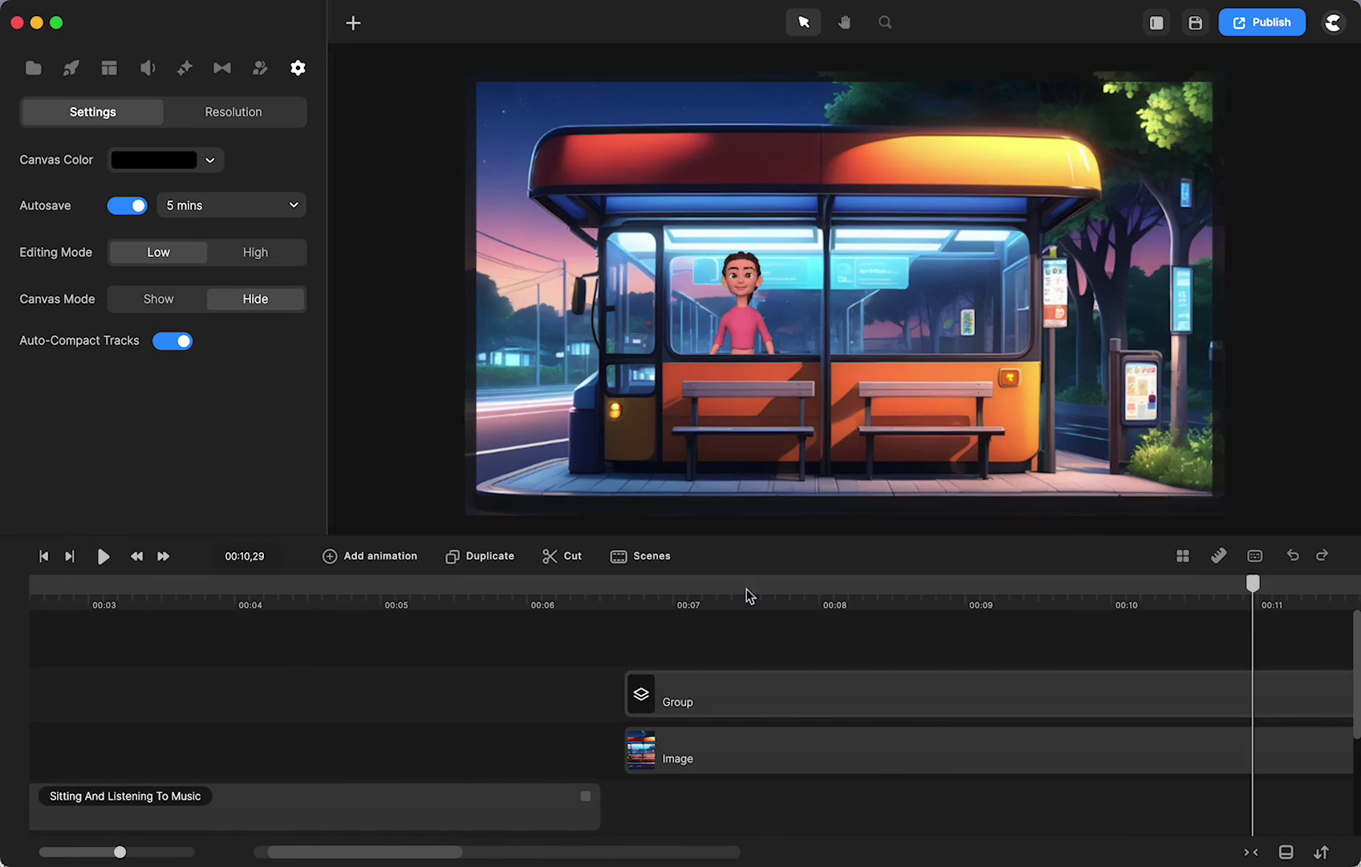
{"action": "left_click", "coordinate": [625, 595]}
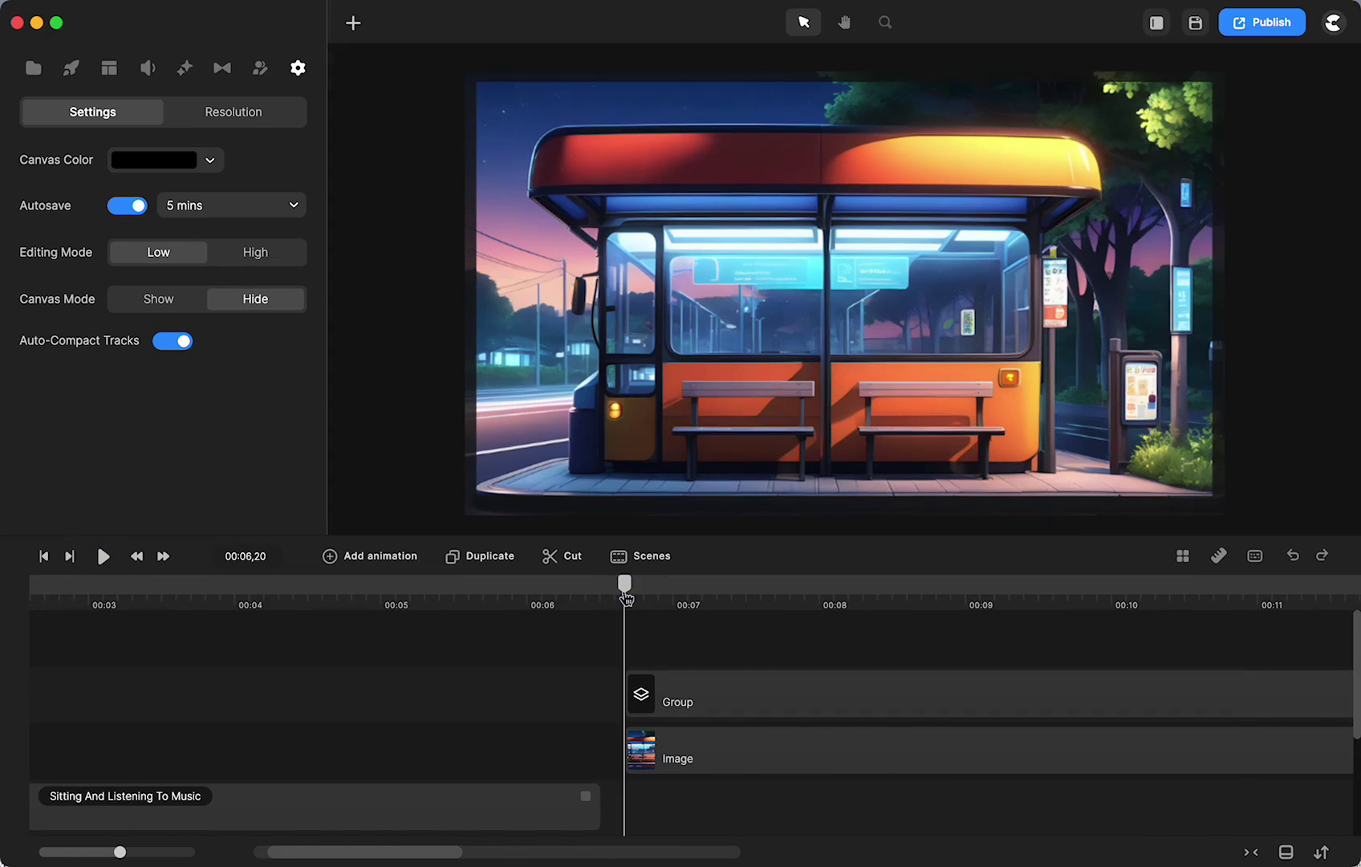
Step: Replay the masked scene and scrub to Lenka waving behind the window near 00:11,15
{"action": "left_click", "coordinate": [658, 675]}
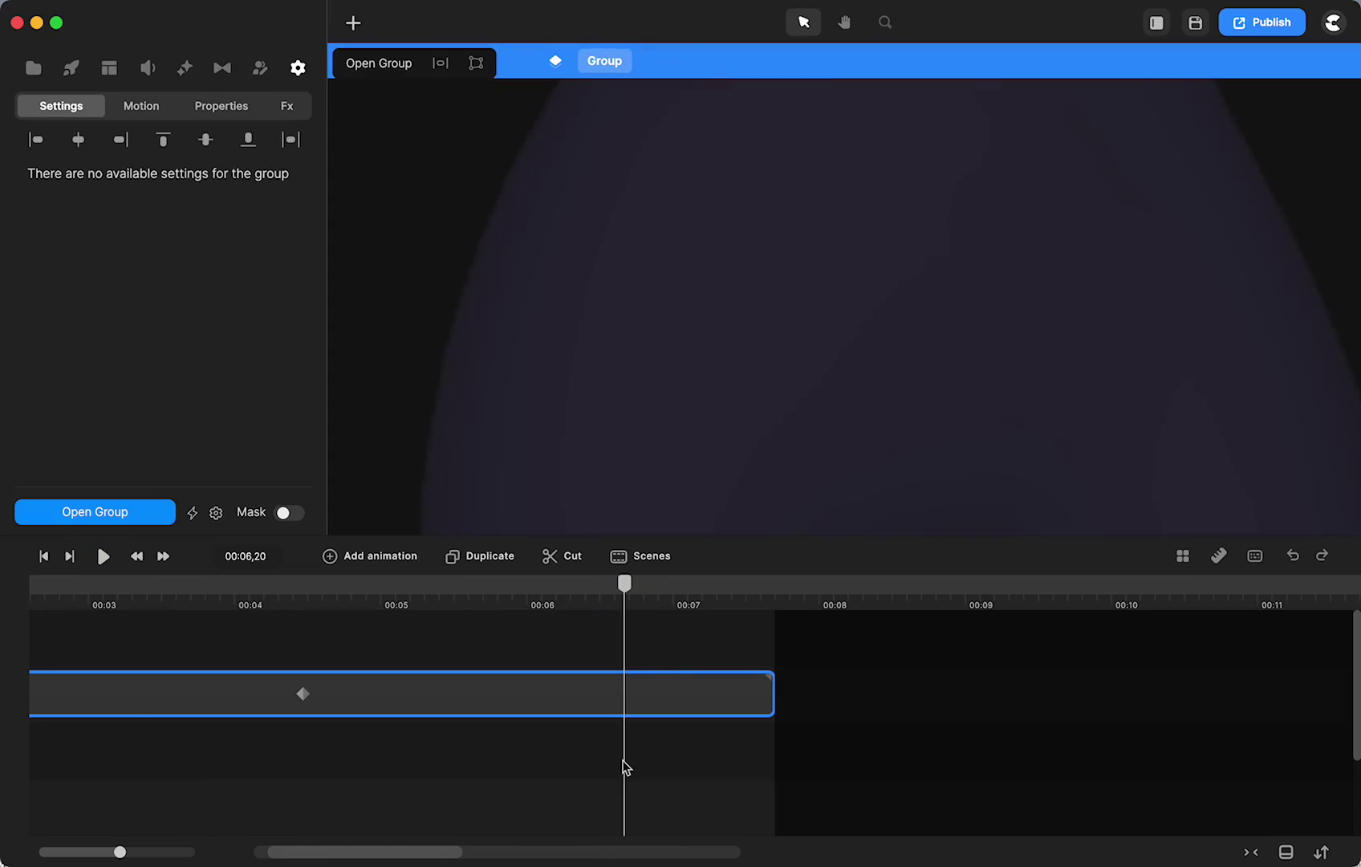
{"action": "key", "text": "Return"}
{"action": "left_click", "coordinate": [426, 61]}
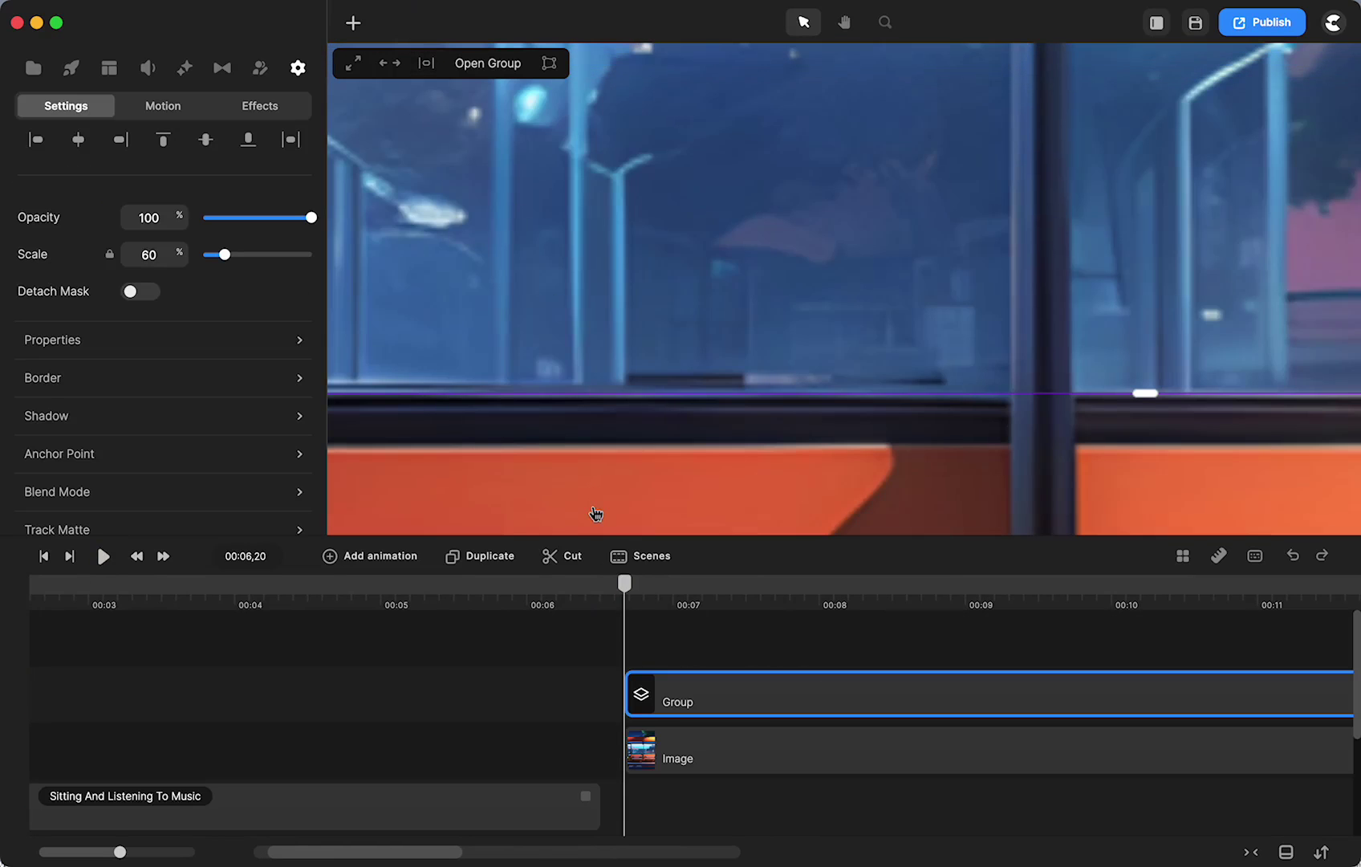
{"action": "left_click", "coordinate": [102, 556]}
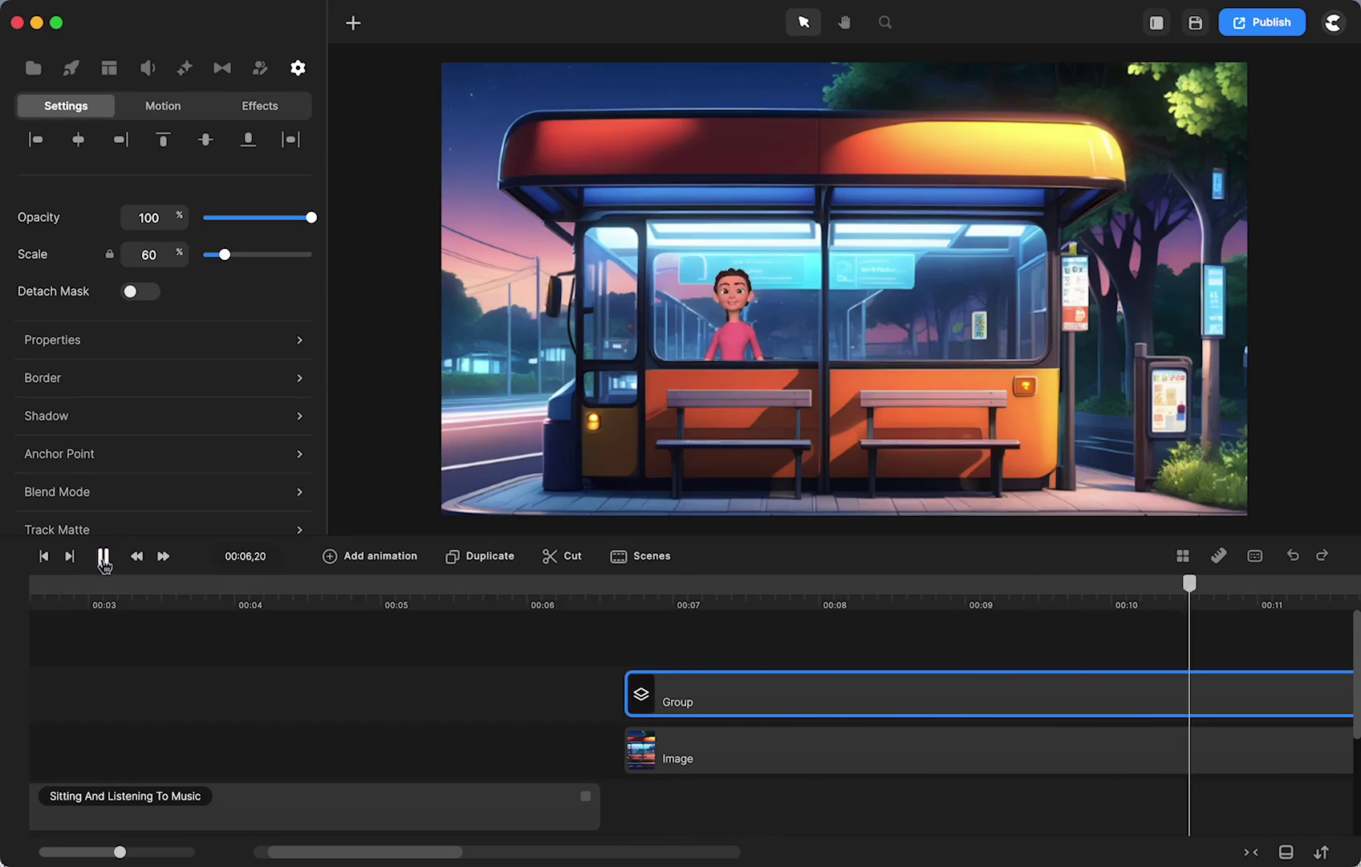
{"action": "left_click", "coordinate": [103, 556]}
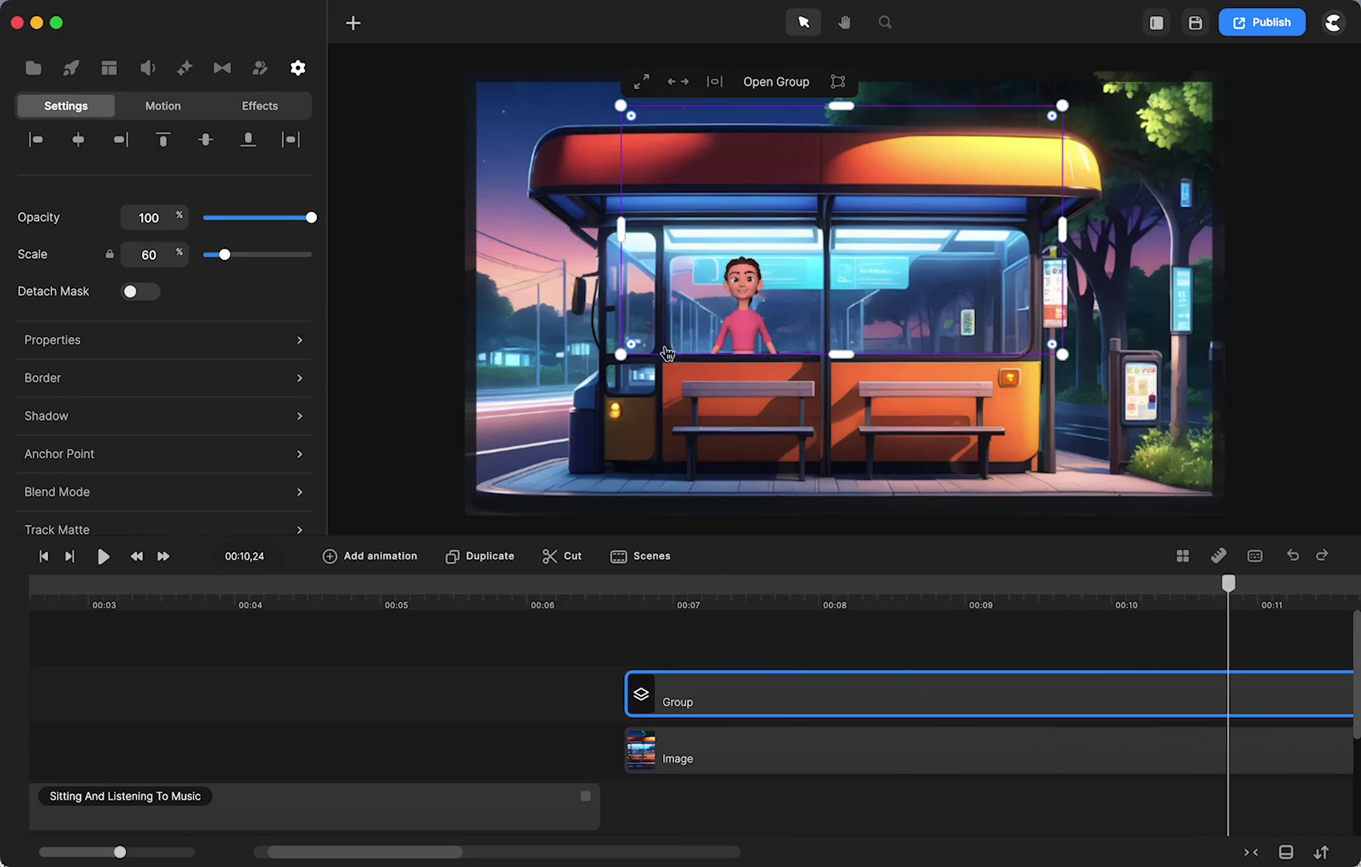
{"action": "left_click_drag", "start_coordinate": [1229, 585], "coordinate": [921, 648]}
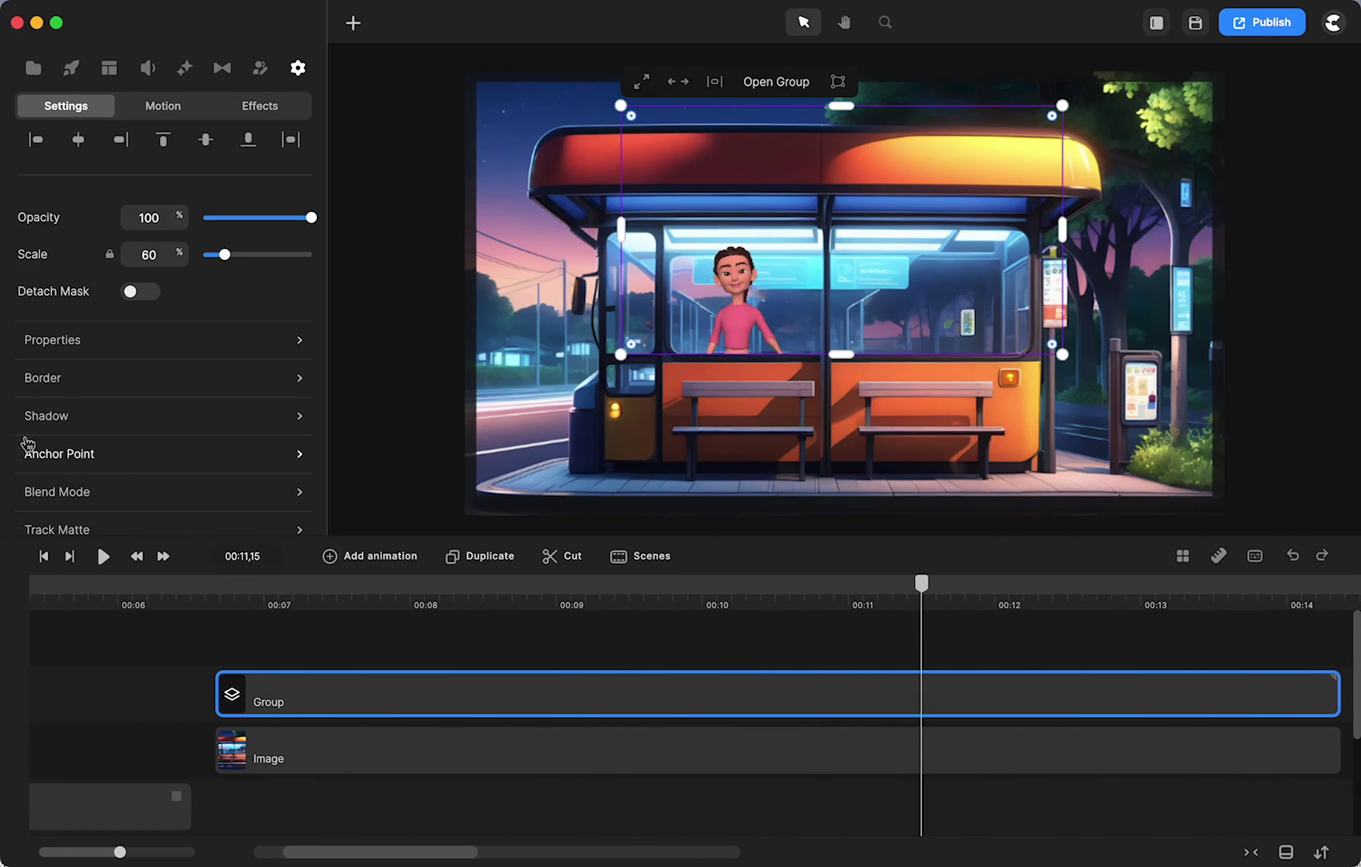